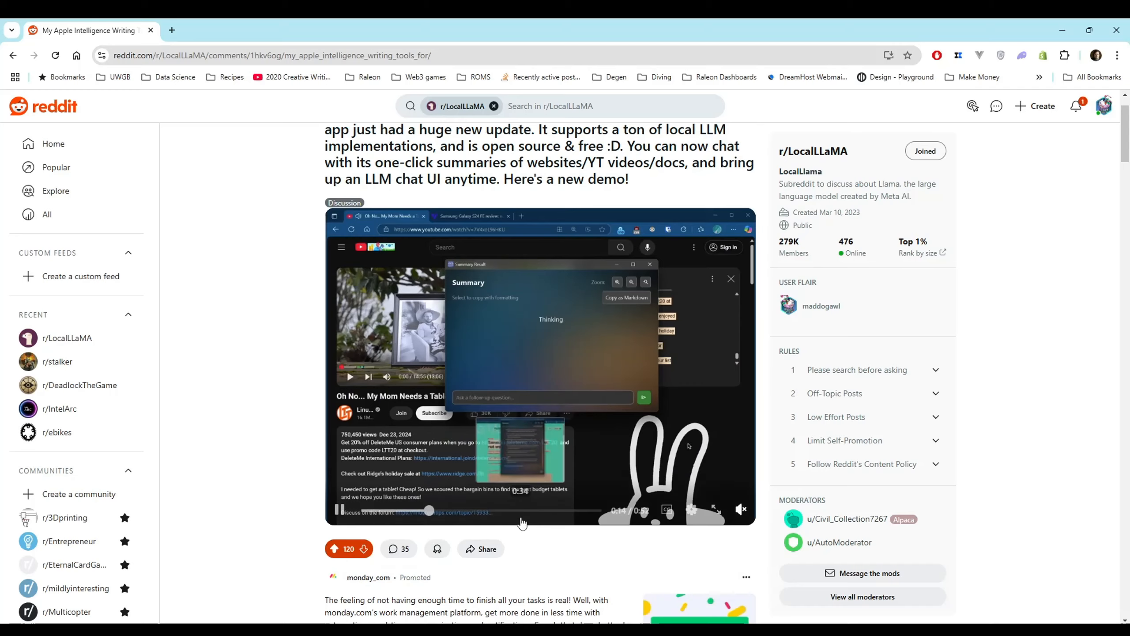
{"action": "scroll", "coordinate": [520, 516], "scroll_direction": "up", "scroll_amount": 1}
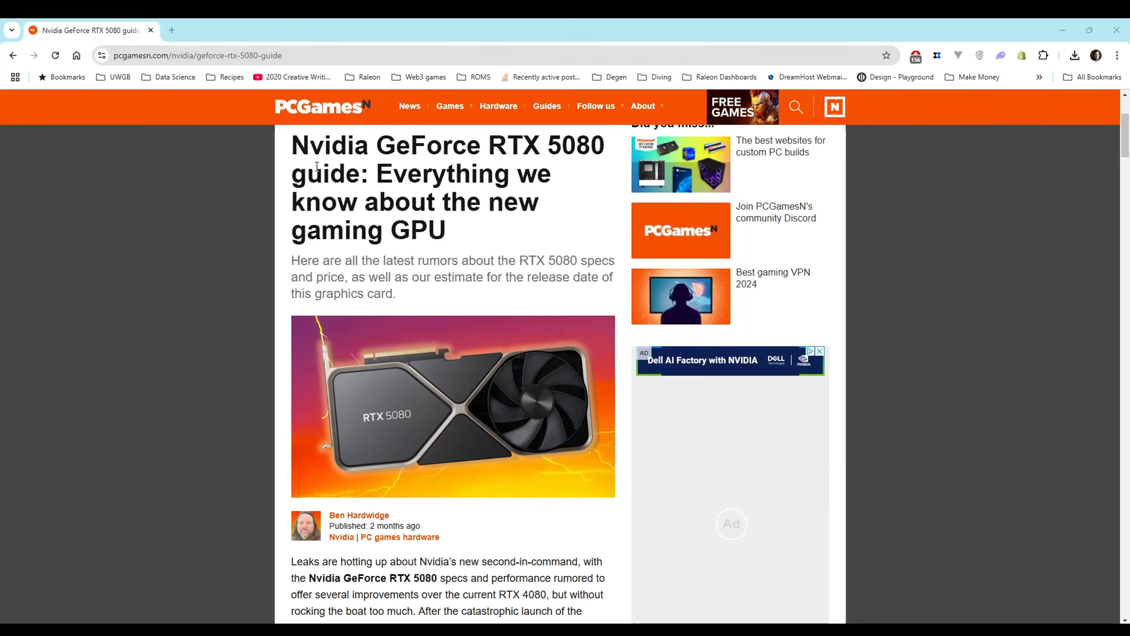
Select the full text of the PCGamesN RTX 5080 guide and generate its Key Points with the writing tool
{"action": "left_click_drag", "start_coordinate": [297, 147], "coordinate": [462, 295]}
{"action": "scroll", "coordinate": [461, 295], "scroll_direction": "down", "scroll_amount": 5}
{"action": "scroll", "coordinate": [459, 313], "scroll_direction": "down", "scroll_amount": 20}
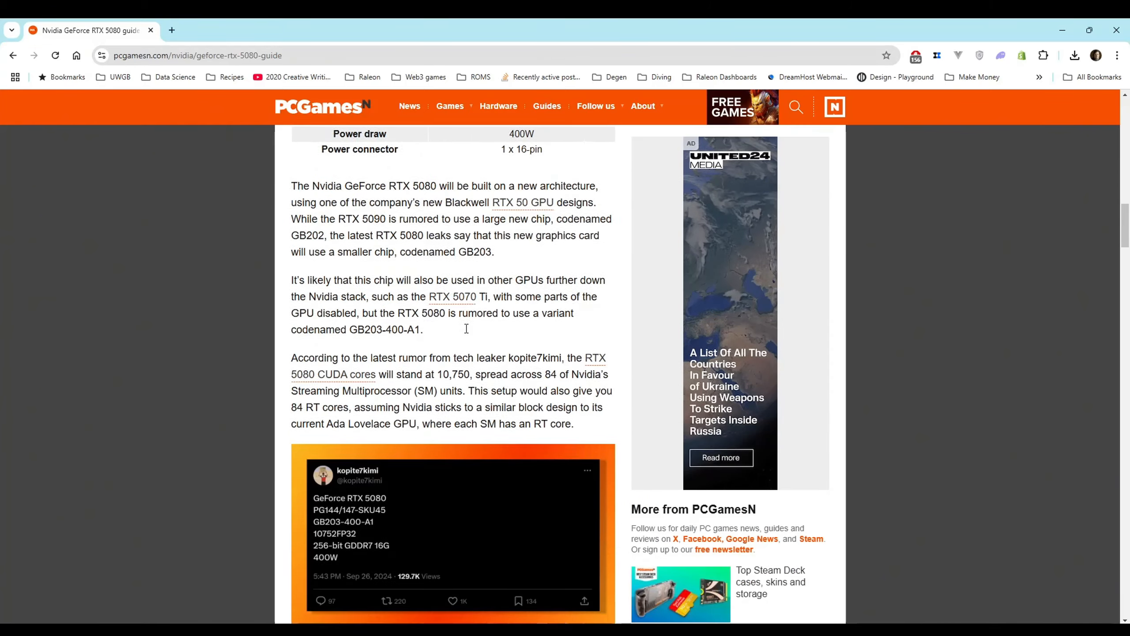
{"action": "scroll", "coordinate": [466, 328], "scroll_direction": "down", "scroll_amount": 20}
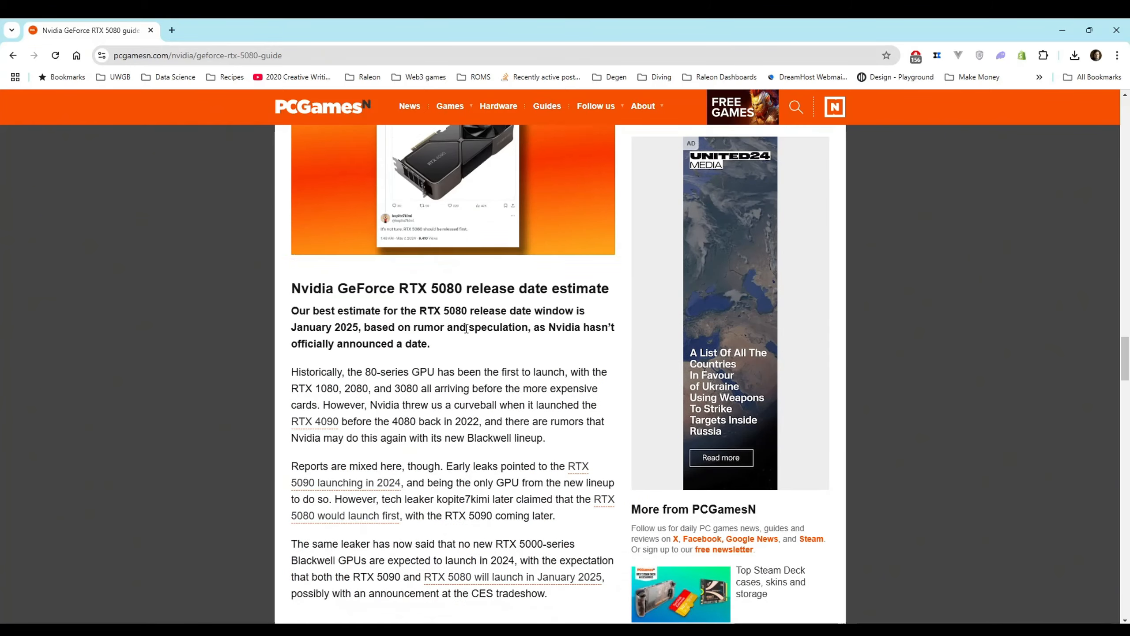
{"action": "scroll", "coordinate": [465, 328], "scroll_direction": "down", "scroll_amount": 20}
{"action": "scroll", "coordinate": [465, 327], "scroll_direction": "up", "scroll_amount": 12}
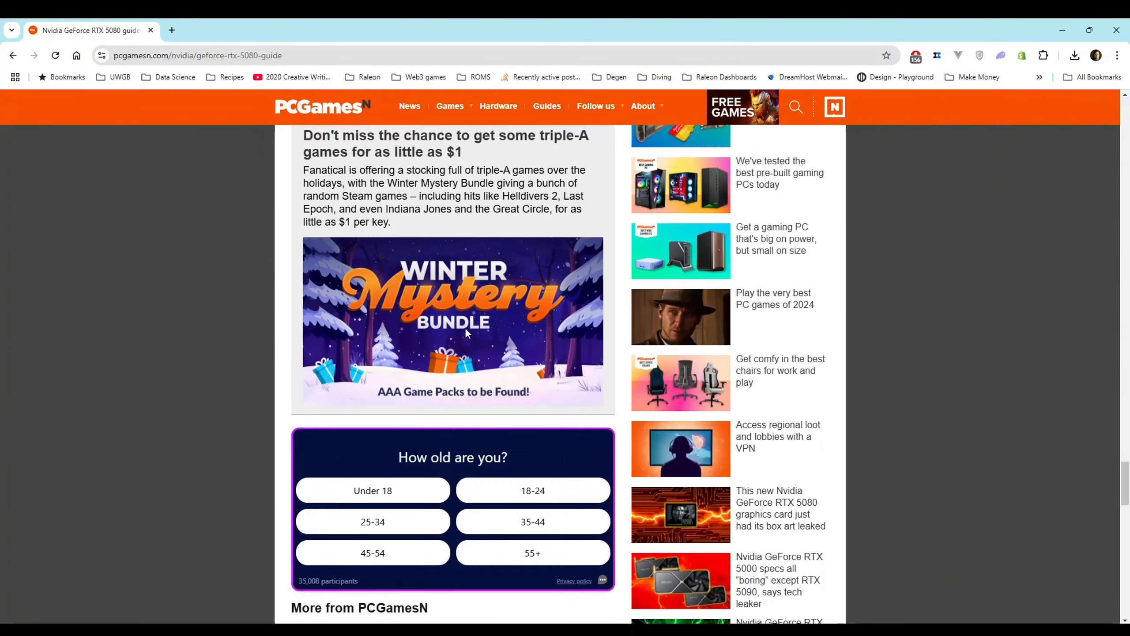
{"action": "left_click", "coordinate": [539, 274], "text": "shift"}
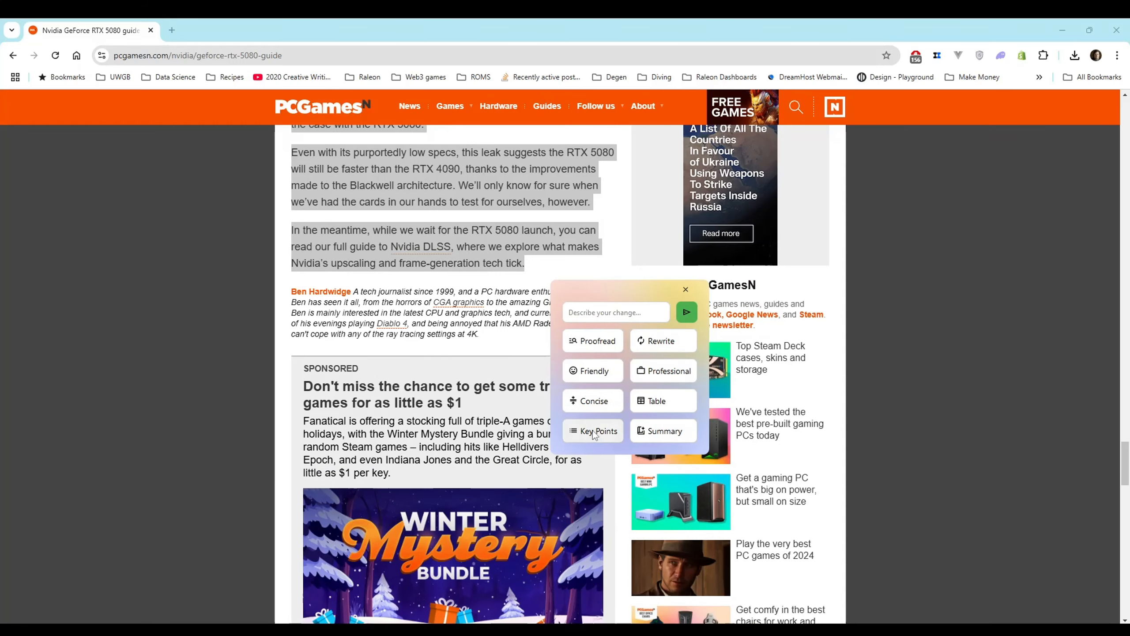
{"action": "left_click", "coordinate": [608, 433]}
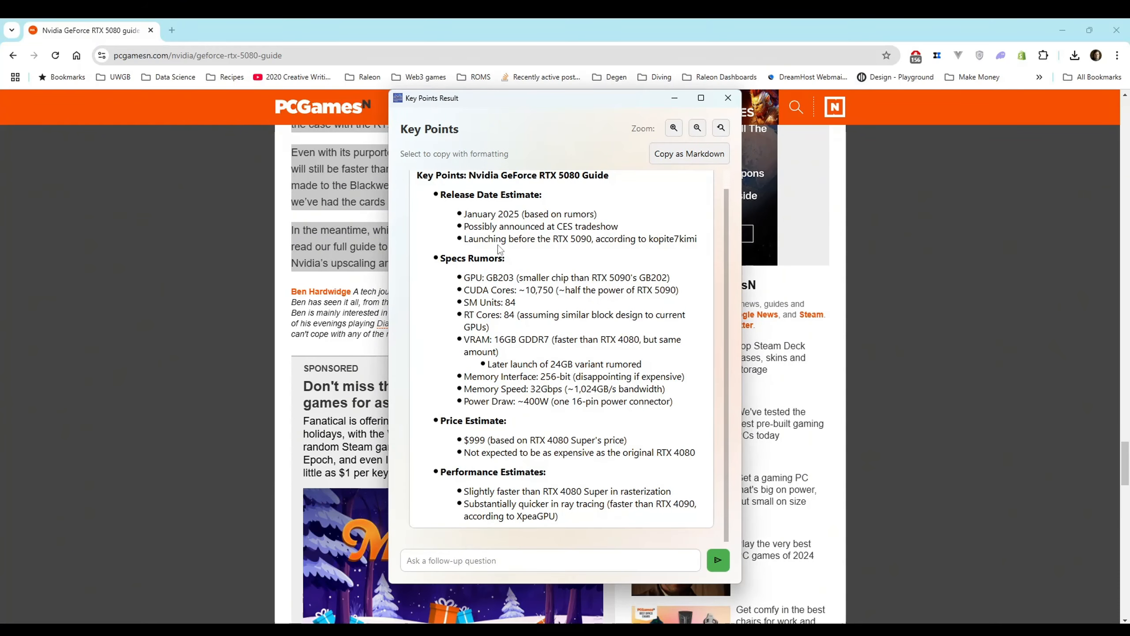
Review the release date estimate and specs rumors in the Key Points result
{"action": "left_click_drag", "start_coordinate": [463, 214], "coordinate": [581, 234]}
{"action": "left_click_drag", "start_coordinate": [686, 280], "coordinate": [602, 296]}
{"action": "left_click", "coordinate": [474, 295]}
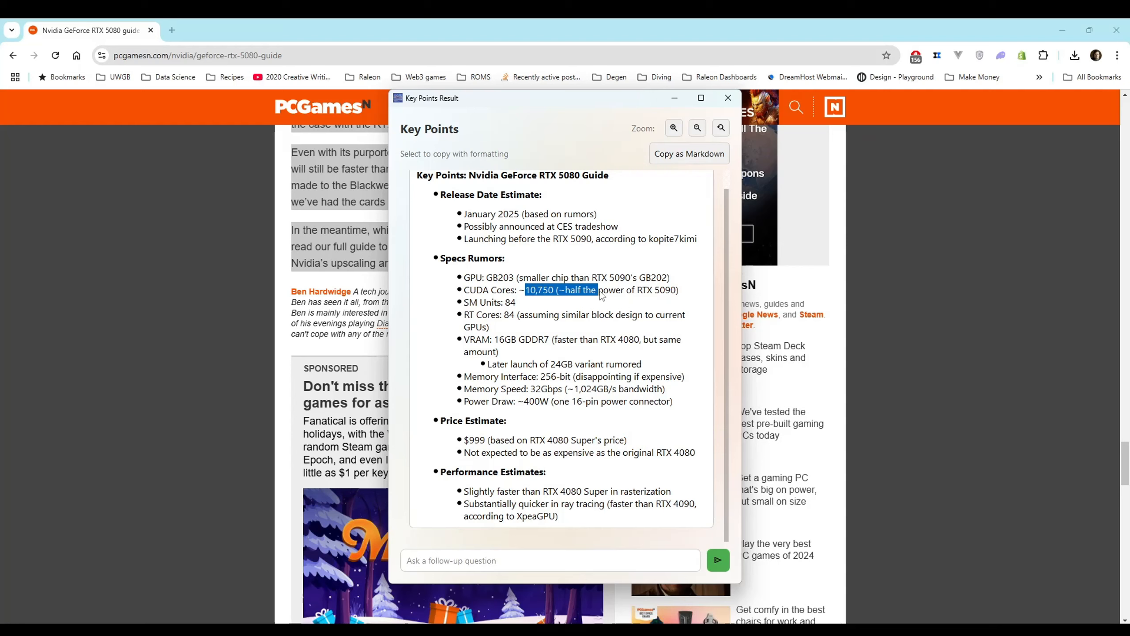
{"action": "left_click", "coordinate": [597, 304]}
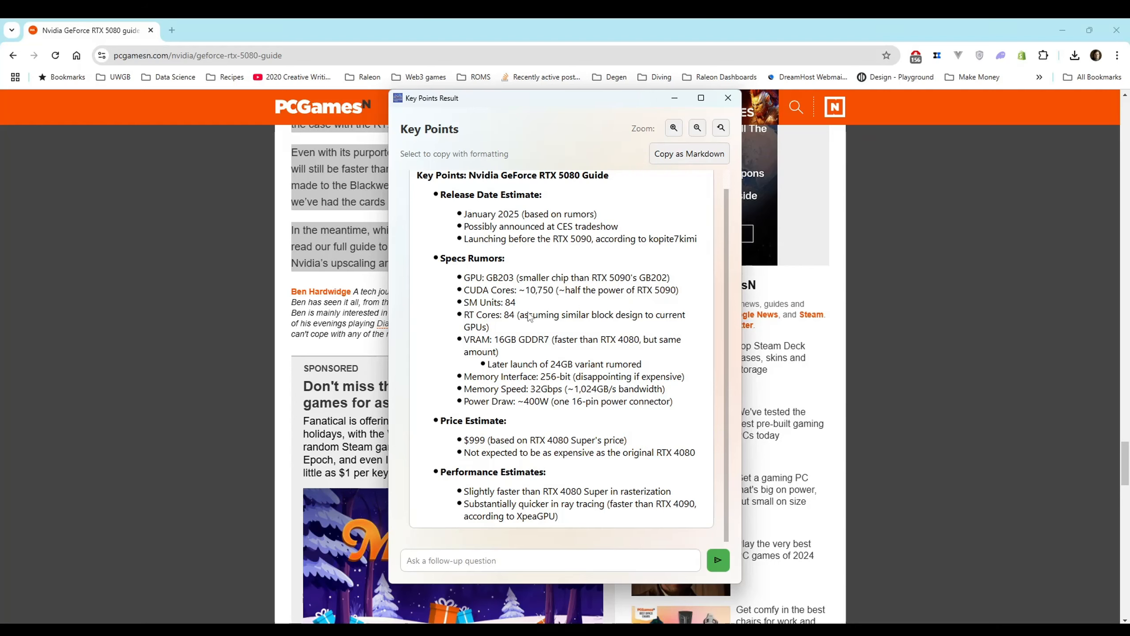
{"action": "triple_click", "coordinate": [489, 327]}
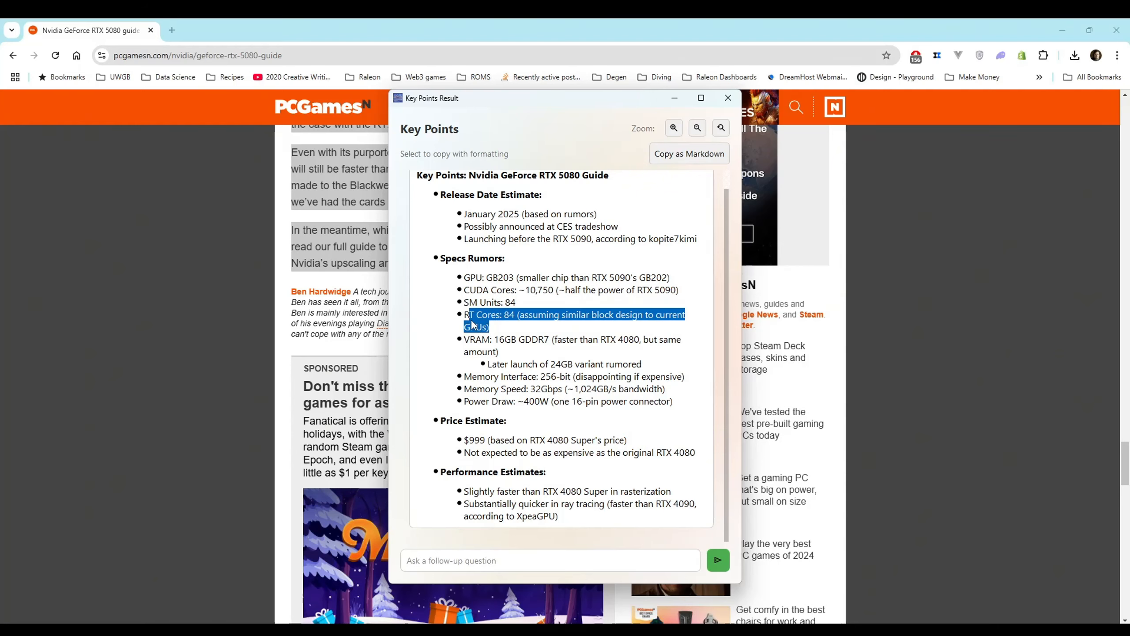
{"action": "left_click", "coordinate": [475, 326]}
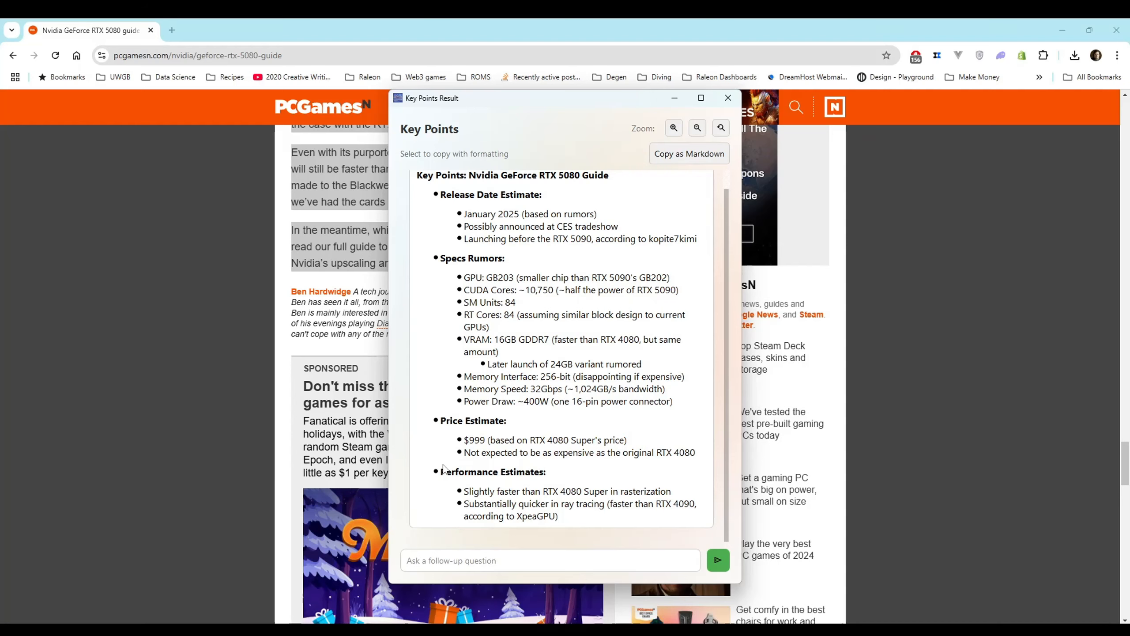
Review the price and performance estimates in the Key Points result and close its window
{"action": "left_click_drag", "start_coordinate": [462, 441], "coordinate": [608, 441]}
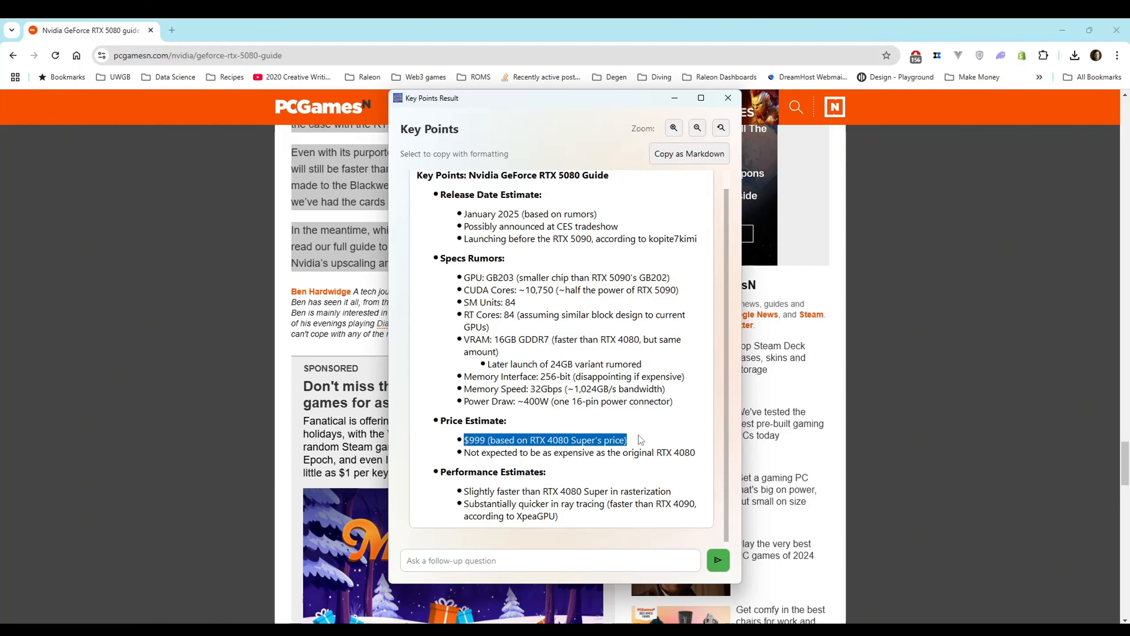
{"action": "left_click", "coordinate": [609, 440]}
{"action": "left_click_drag", "start_coordinate": [707, 453], "coordinate": [443, 426]}
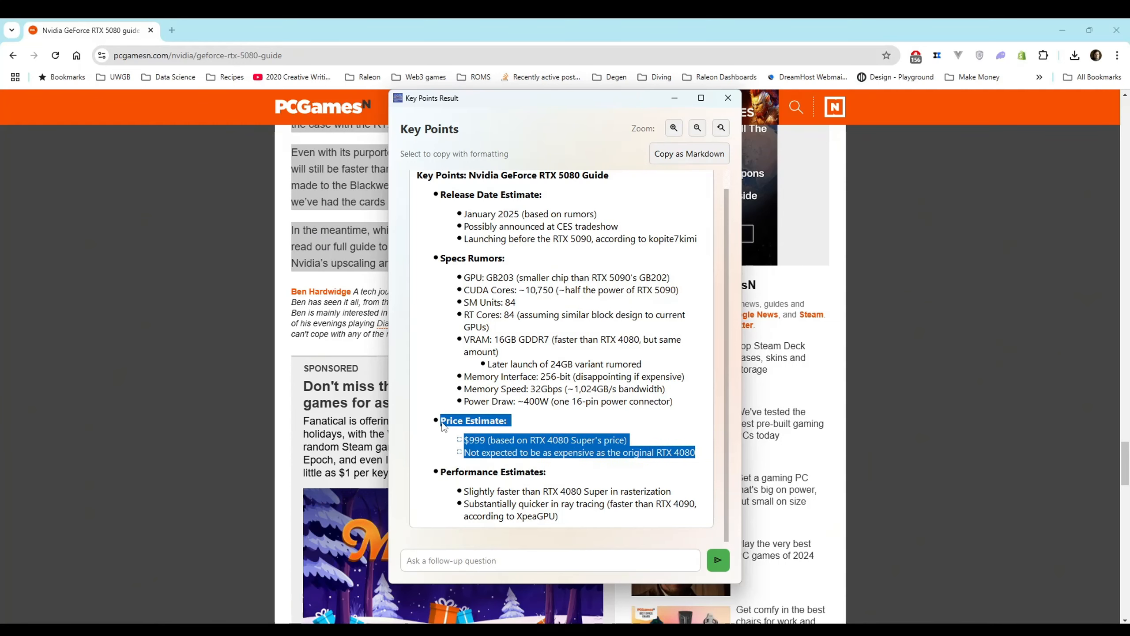
{"action": "left_click", "coordinate": [458, 429]}
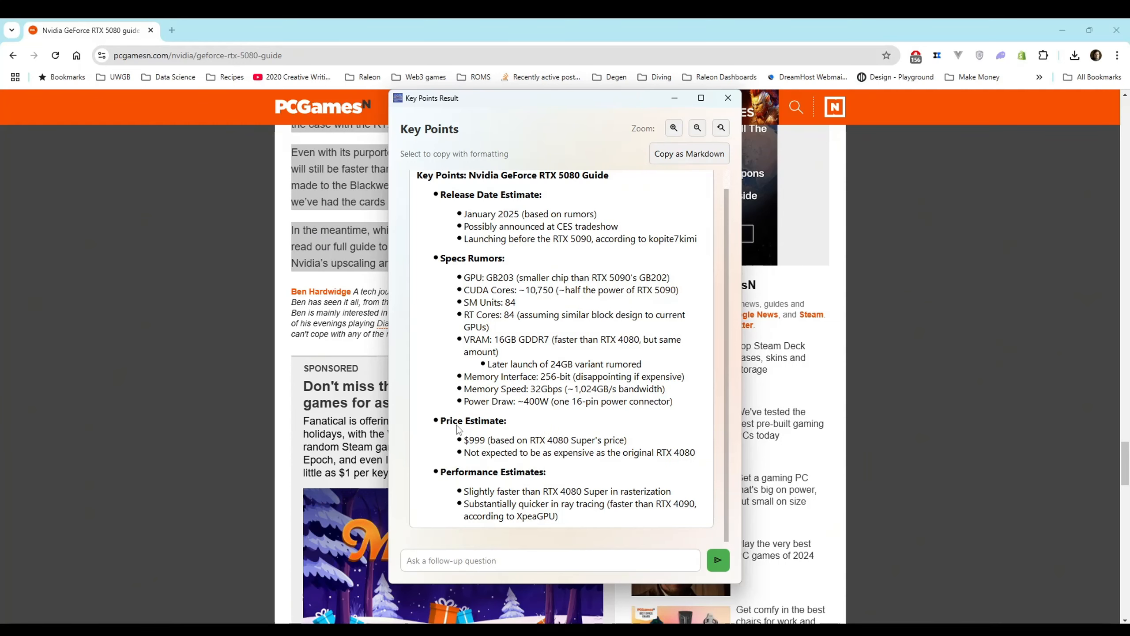
{"action": "left_click_drag", "start_coordinate": [562, 517], "coordinate": [477, 488]}
{"action": "left_click", "coordinate": [477, 489]}
{"action": "left_click", "coordinate": [727, 98]}
Generate a Summary of the selected article on thegamepost.com about the RTX 5080 price leak
{"action": "scroll", "coordinate": [520, 334], "scroll_direction": "up", "scroll_amount": 15}
{"action": "scroll", "coordinate": [518, 332], "scroll_direction": "up", "scroll_amount": 1}
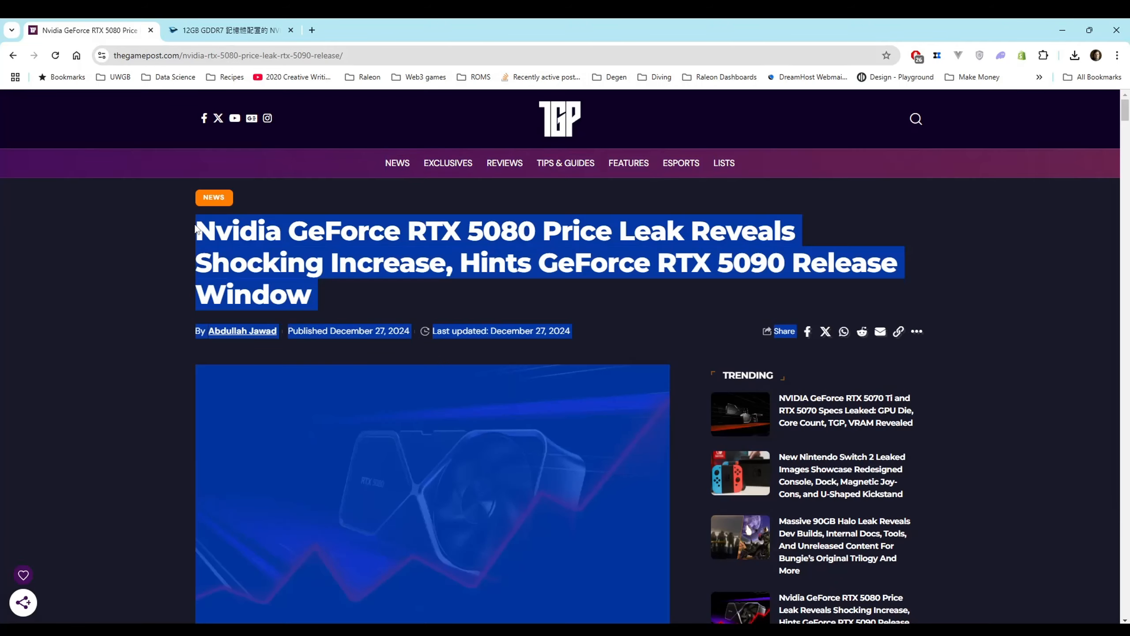
{"action": "key", "text": "ctrl+space"}
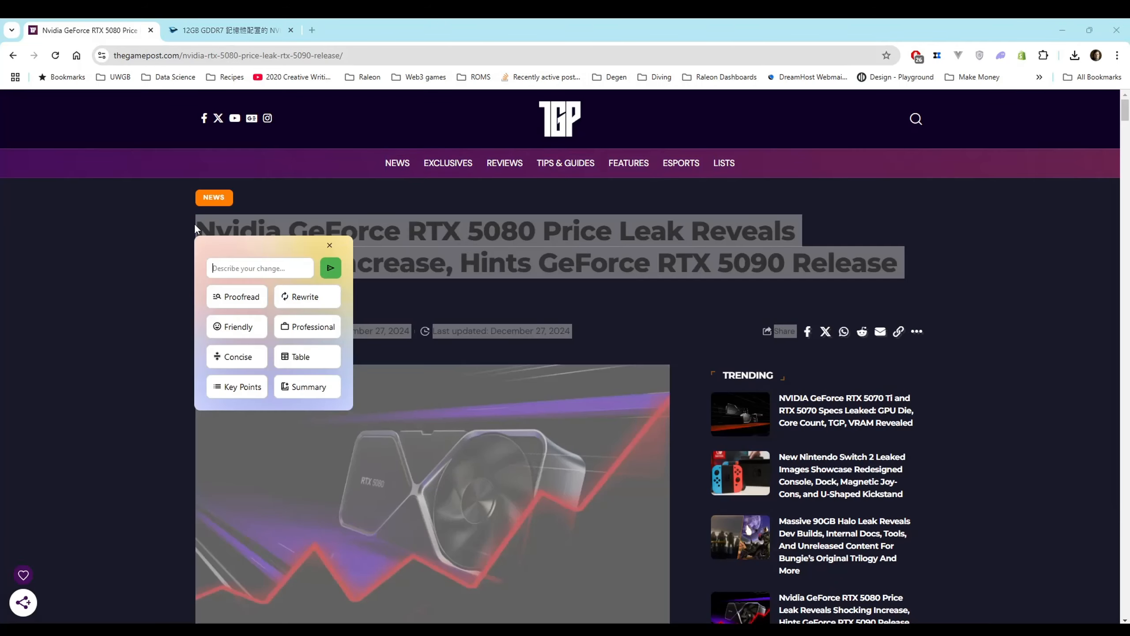
{"action": "left_click", "coordinate": [305, 386]}
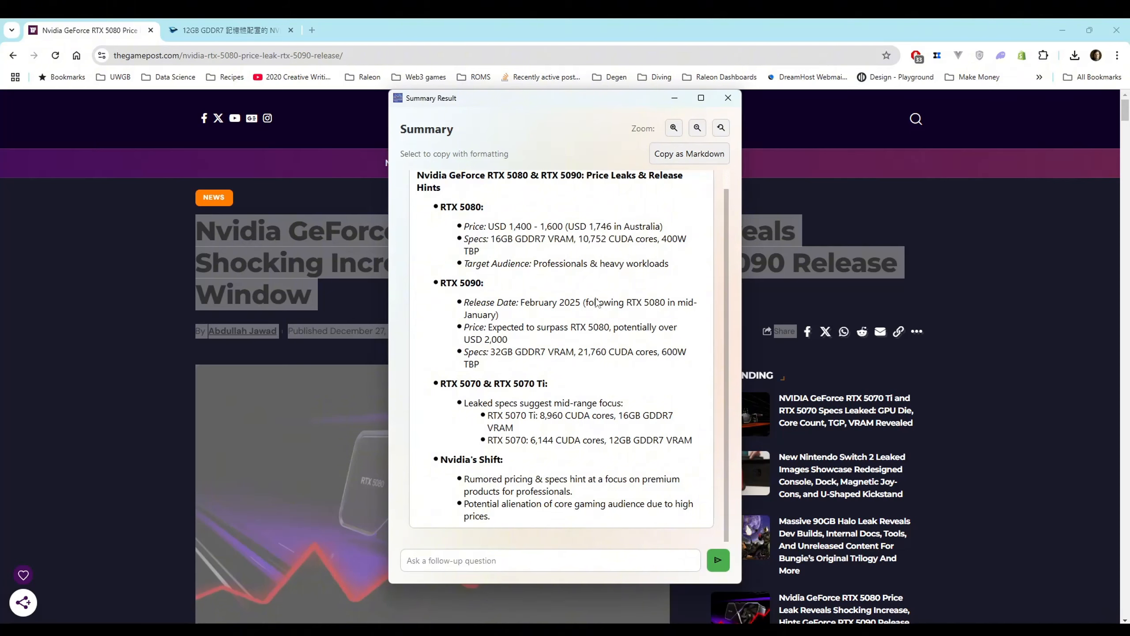
Review the RTX 5080 price and the Nvidia's Shift points in the generated summary
{"action": "left_click_drag", "start_coordinate": [464, 226], "coordinate": [676, 231]}
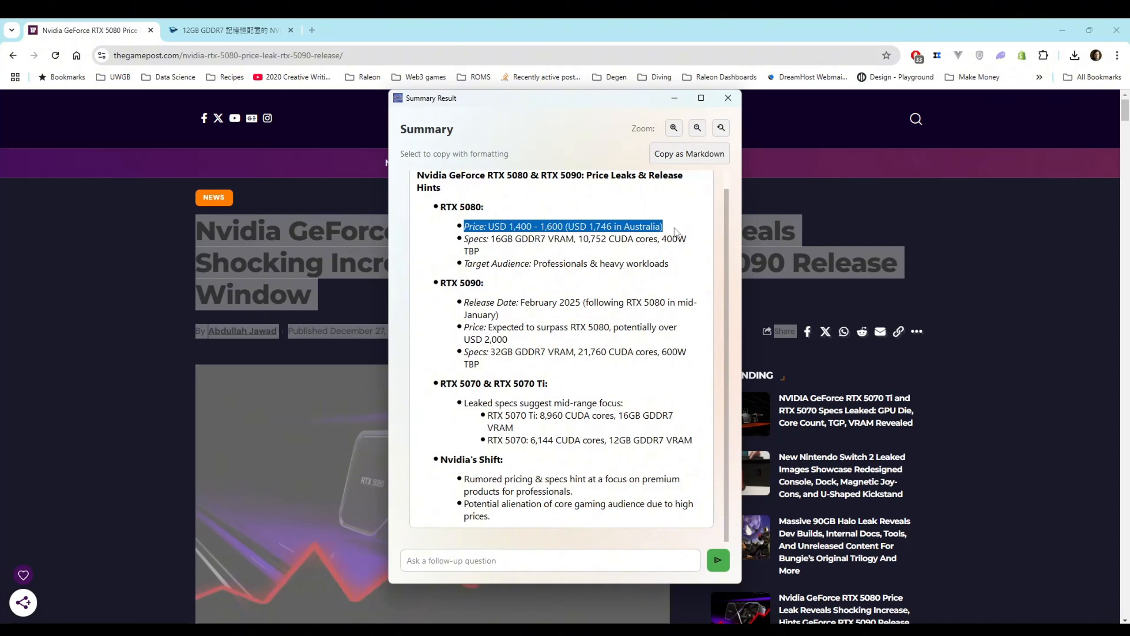
{"action": "left_click", "coordinate": [679, 232]}
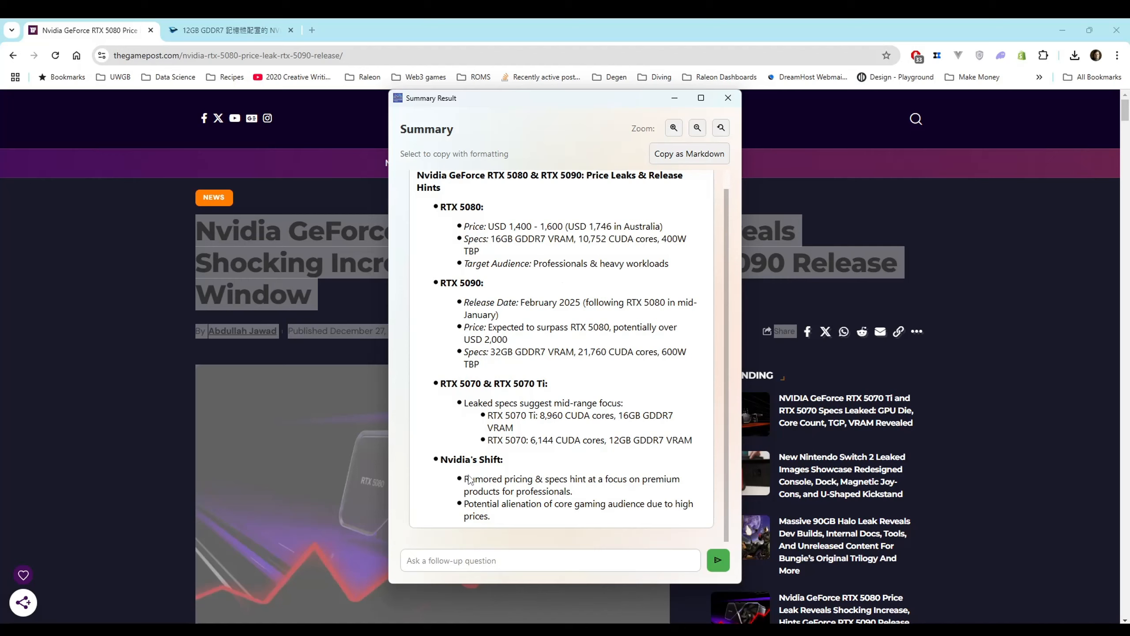
{"action": "left_click_drag", "start_coordinate": [463, 478], "coordinate": [498, 479]}
Ask the follow-up question "HOw much VRAM will the 5080 have?" about the summarized article
{"action": "type", "text": "does it mention how much"}
{"action": "key", "text": "BackSpace"}
{"action": "key", "text": "BackSpace"}
{"action": "key", "text": "BackSpace"}
{"action": "key", "text": "BackSpace"}
{"action": "key", "text": "BackSpace"}
{"action": "key", "text": "BackSpace"}
{"action": "key", "text": "BackSpace"}
{"action": "key", "text": "BackSpace"}
{"action": "key", "text": "BackSpace"}
{"action": "key", "text": "BackSpace"}
{"action": "key", "text": "BackSpace"}
{"action": "key", "text": "BackSpace"}
{"action": "key", "text": "BackSpace"}
{"action": "key", "text": "BackSpace"}
{"action": "key", "text": "BackSpace"}
{"action": "key", "text": "BackSpace"}
{"action": "key", "text": "BackSpace"}
{"action": "key", "text": "BackSpace"}
{"action": "key", "text": "BackSpace"}
{"action": "key", "text": "BackSpace"}
{"action": "key", "text": "BackSpace"}
{"action": "key", "text": "BackSpace"}
{"action": "key", "text": "BackSpace"}
{"action": "key", "text": "BackSpace"}
{"action": "key", "text": "BackSpace"}
{"action": "type", "text": "HOw much VRAM will the 5080 have?"}
{"action": "key", "text": "Return"}
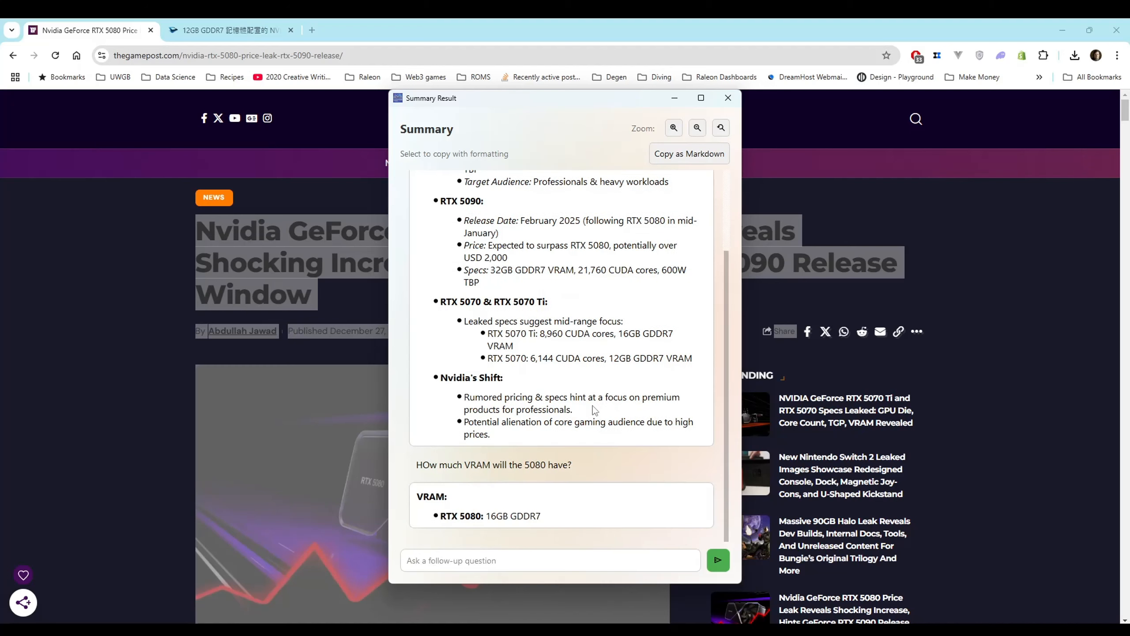
{"action": "left_click", "coordinate": [535, 560]}
{"action": "type", "text": "doe"}
{"action": "key", "text": "BackSpace"}
{"action": "key", "text": "BackSpace"}
{"action": "key", "text": "BackSpace"}
Close the Summary Result window
{"action": "left_click", "coordinate": [735, 98]}
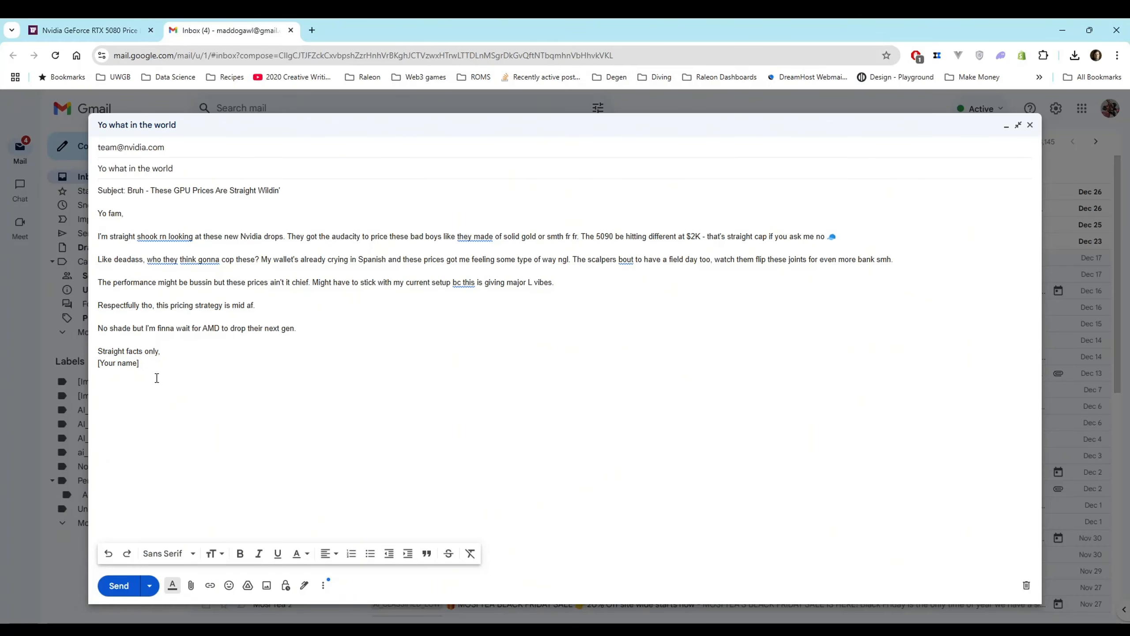
Replace the name placeholder at the end of the Gmail draft with "Yo boy" followed by the sender's nickname
{"action": "double_click", "coordinate": [213, 328]}
{"action": "left_click_drag", "start_coordinate": [154, 361], "coordinate": [91, 370]}
{"action": "type", "text": "Yo boy Adam"}
{"action": "double_click", "coordinate": [133, 365]}
{"action": "type", "text": "Gosu"}
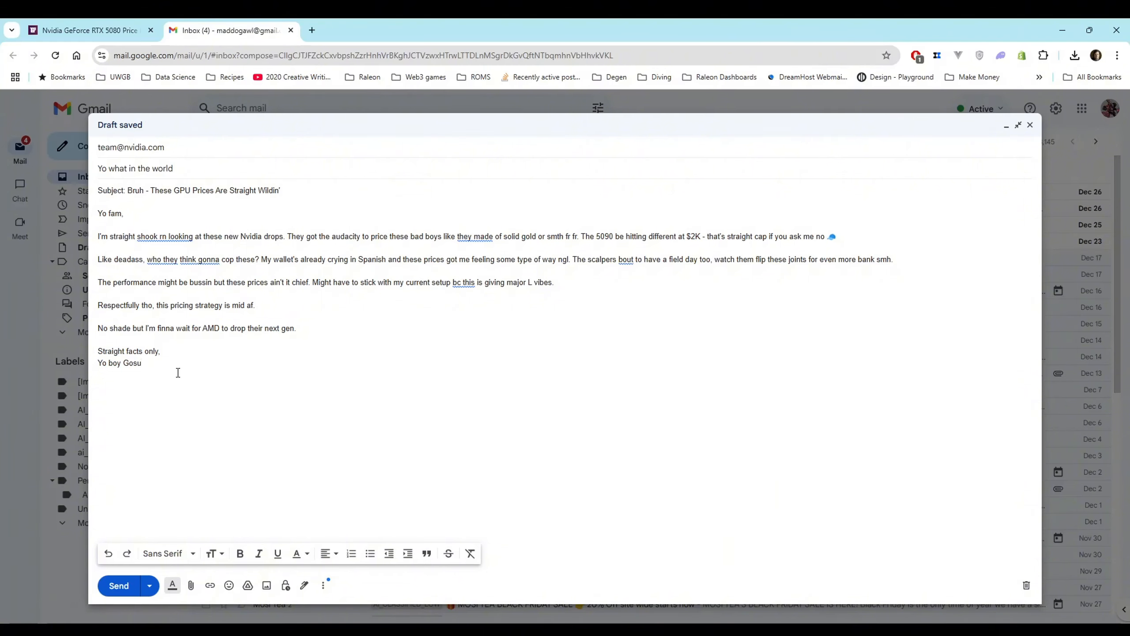
Rewrite the email text from the "Yo fam" greeting through the sign-off in a professional tone with the writing tool
{"action": "left_click_drag", "start_coordinate": [178, 372], "coordinate": [73, 192]}
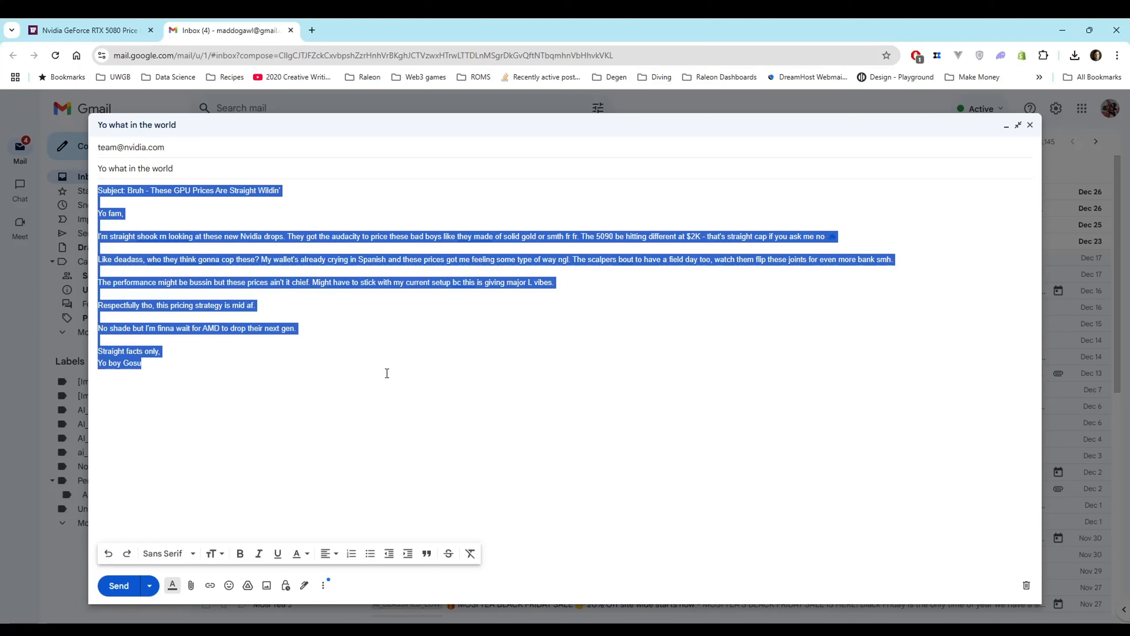
{"action": "left_click", "coordinate": [283, 206]}
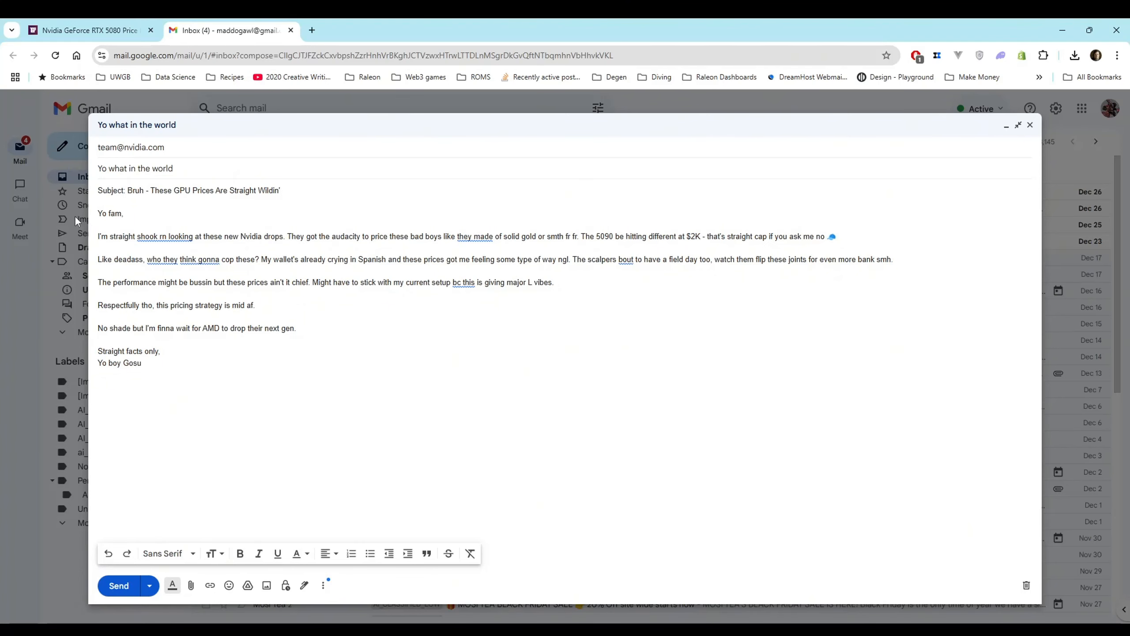
{"action": "left_click_drag", "start_coordinate": [99, 213], "coordinate": [169, 368]}
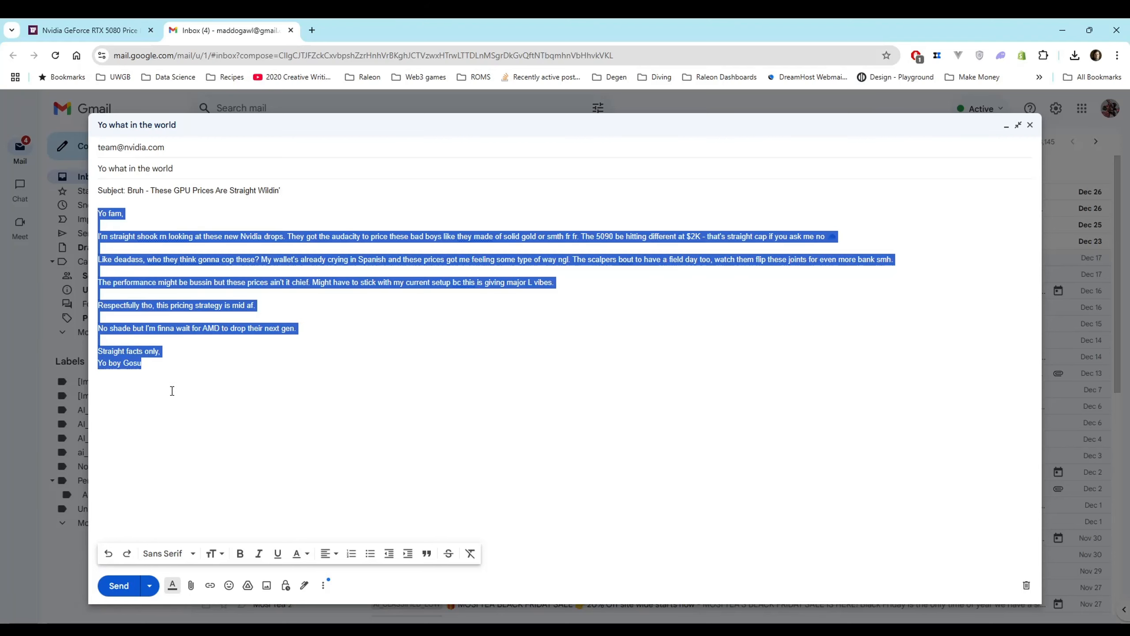
{"action": "key", "text": "ctrl+space"}
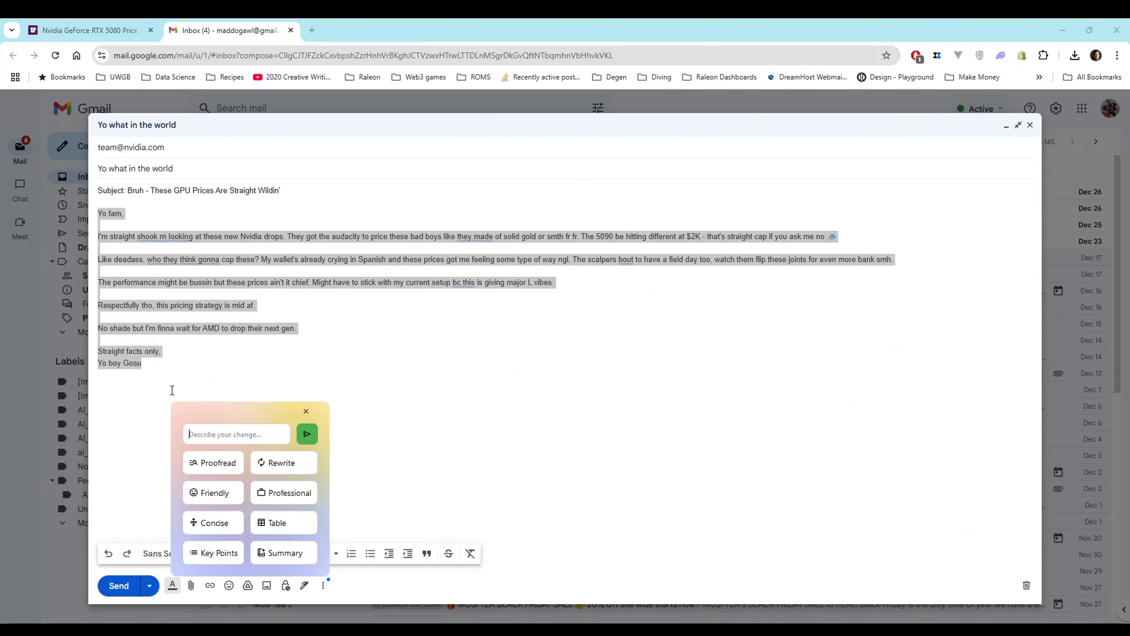
{"action": "key", "text": "Escape"}
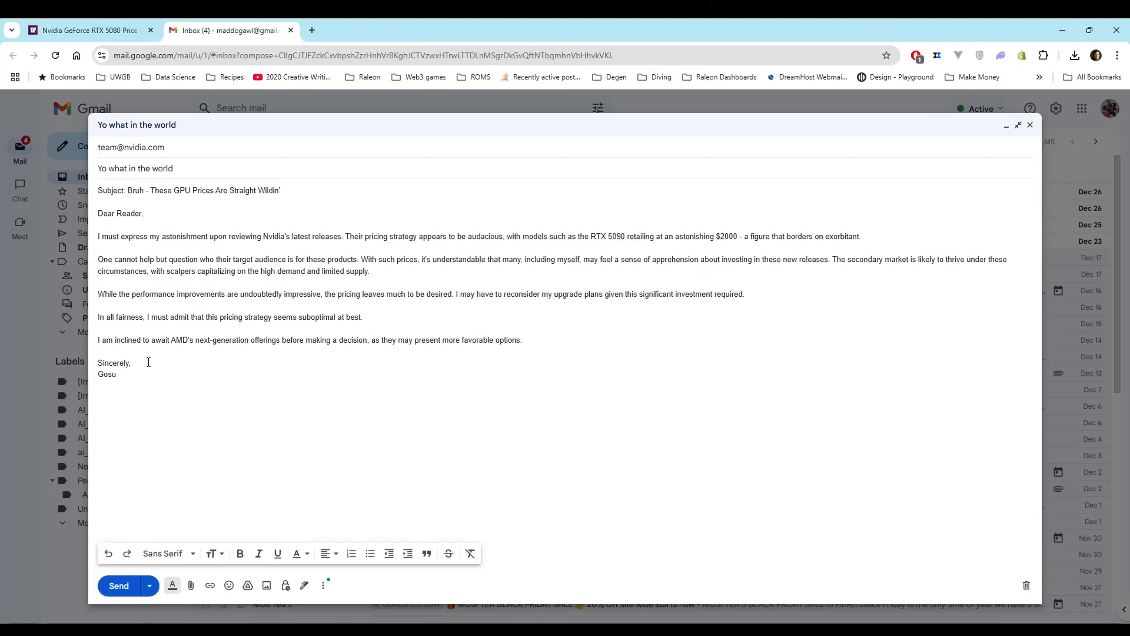
Rewrite the "Bruh - These GPU Prices Are Straight Wildin" text in the body's Subject line in a friendly tone
{"action": "left_click_drag", "start_coordinate": [278, 190], "coordinate": [152, 195]}
{"action": "left_click_drag", "start_coordinate": [122, 195], "coordinate": [130, 191]}
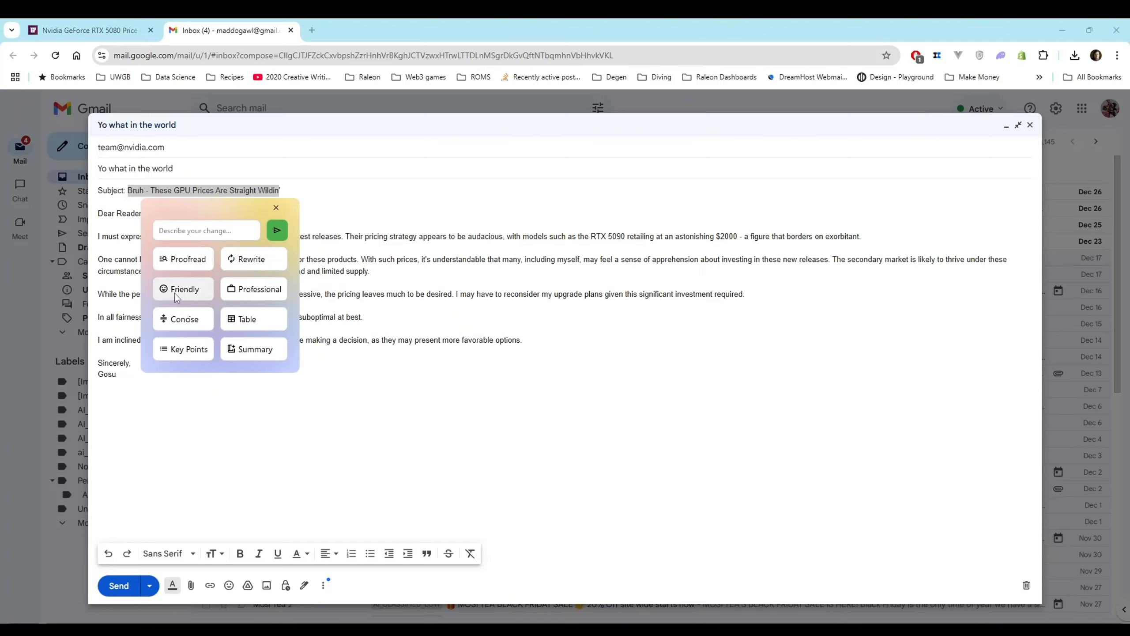
{"action": "key", "text": "Escape"}
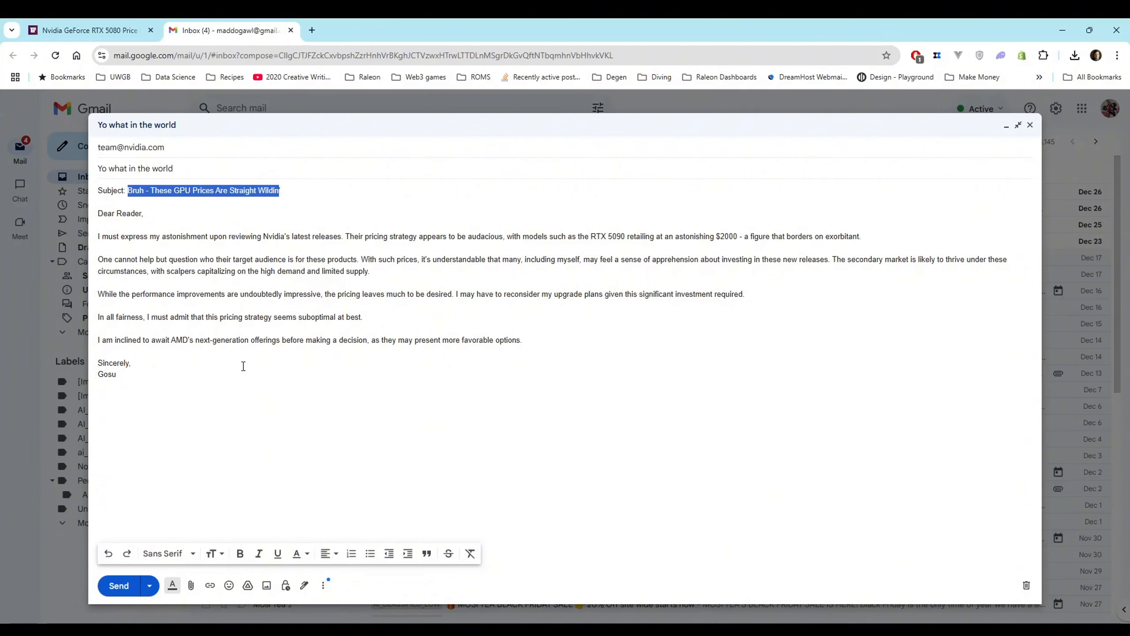
{"action": "type", "text": "Hey there! Whoa, those GPU prices are just crazy, huh? 🤯"}
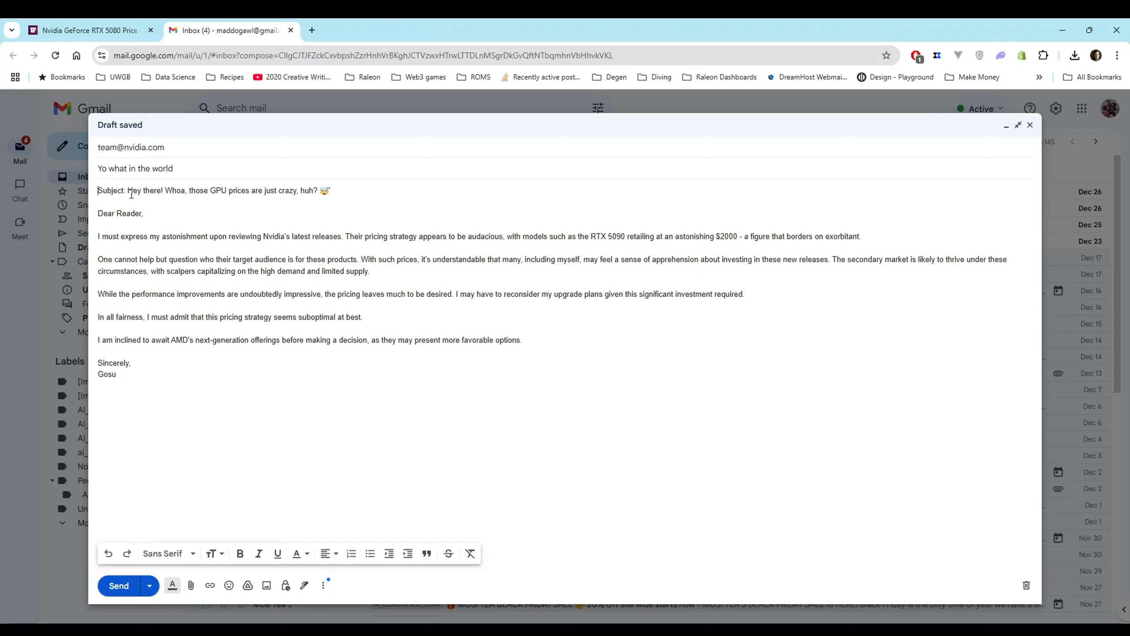
Remove the "Subject:" line from the email body and use its "Hey there! Whoa, those GPU prices are just crazy, huh?" text as the email subject
{"action": "left_click_drag", "start_coordinate": [128, 192], "coordinate": [115, 193]}
{"action": "key", "text": "BackSpace"}
{"action": "left_click_drag", "start_coordinate": [305, 196], "coordinate": [98, 193]}
{"action": "key", "text": "ctrl+c"}
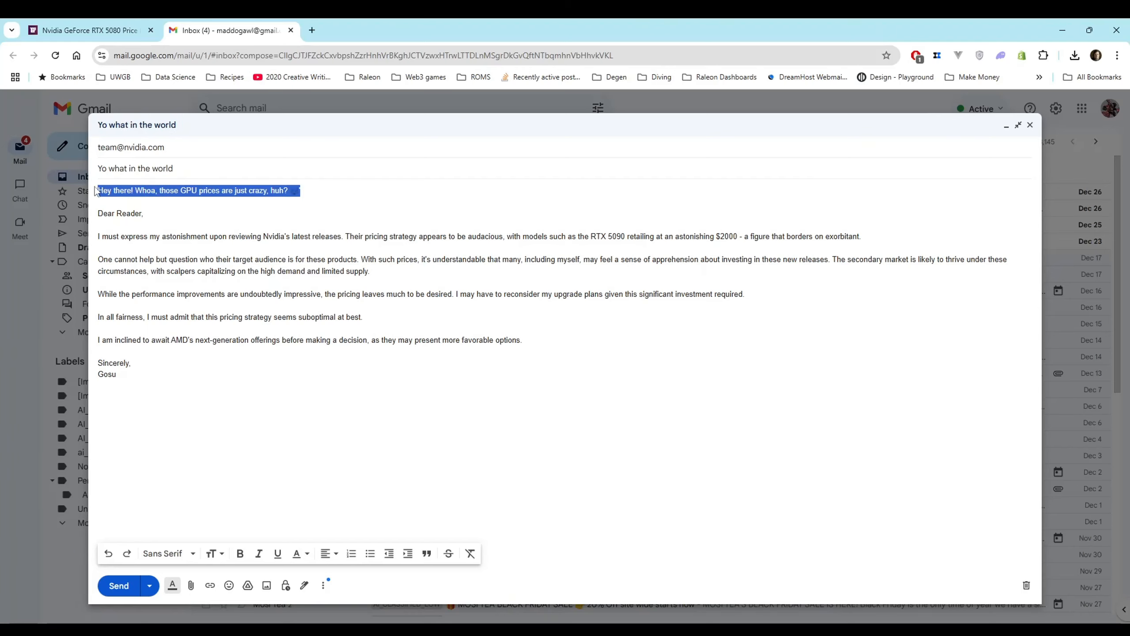
{"action": "key", "text": "BackSpace"}
{"action": "left_click_drag", "start_coordinate": [193, 176], "coordinate": [87, 178]}
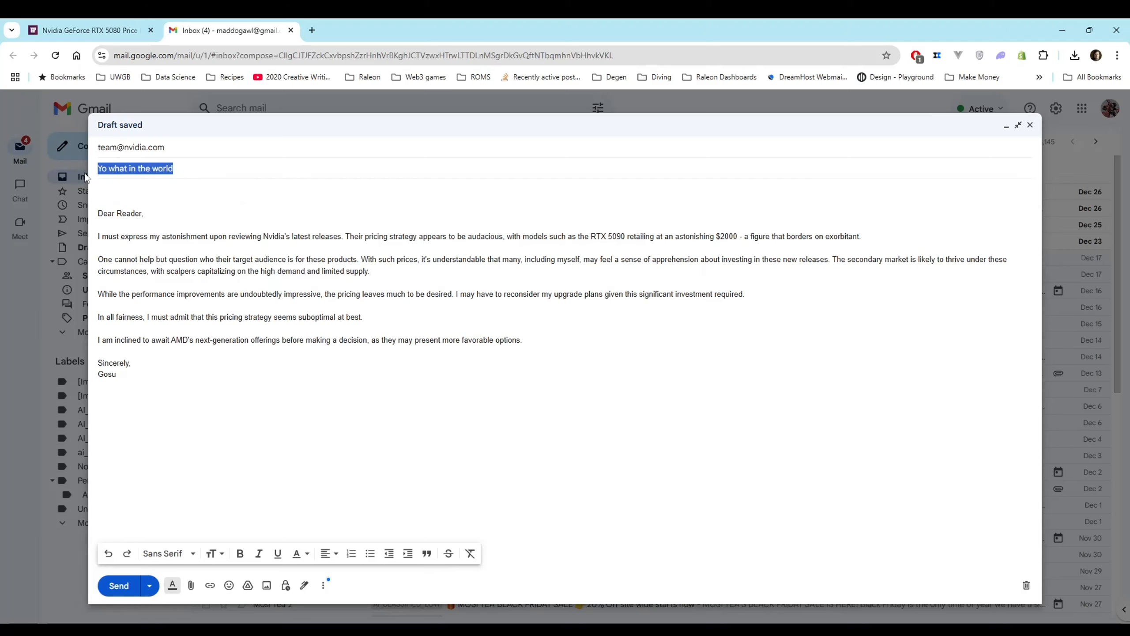
{"action": "key", "text": "ctrl+v"}
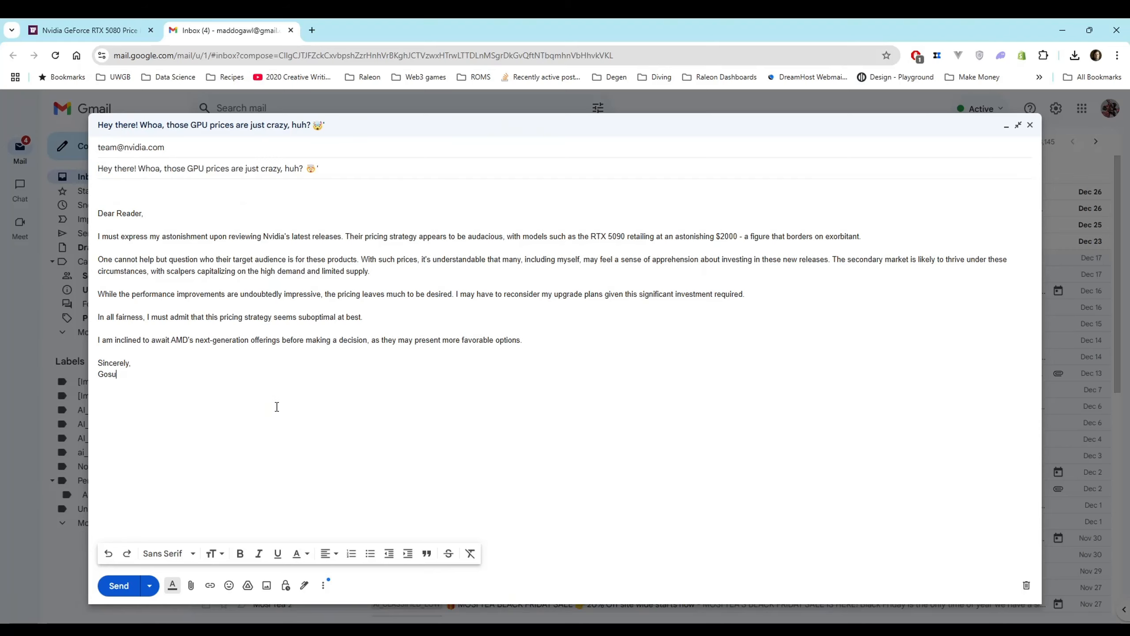
{"action": "left_click", "coordinate": [287, 392]}
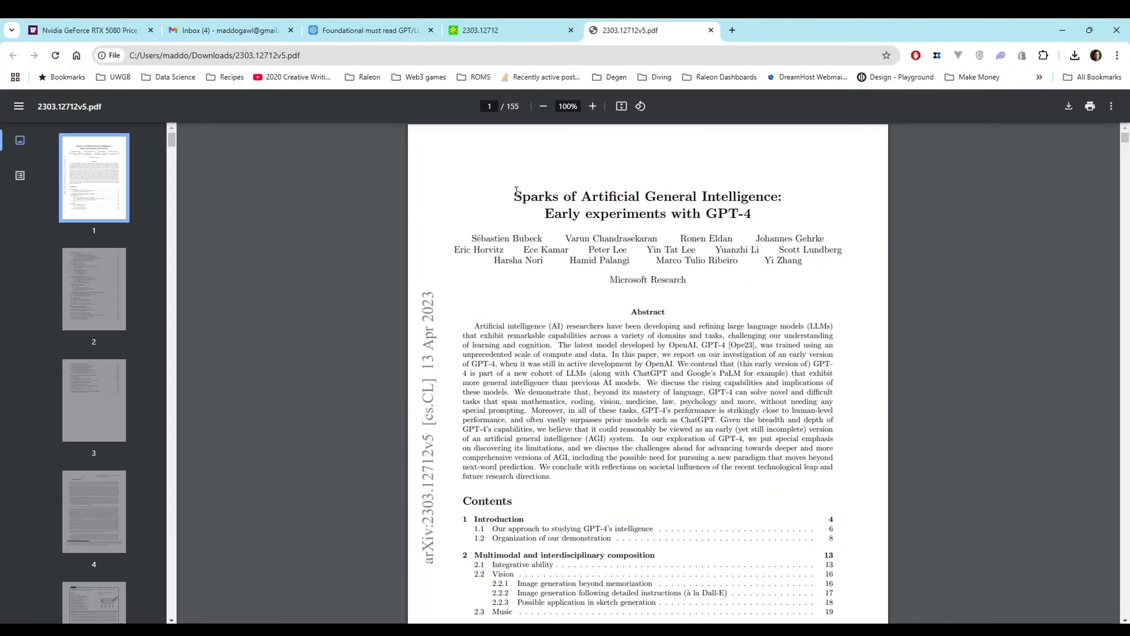
Look through the opening pages of the 2303.12712v5.pdf paper, from the table of contents to the Introduction and Figure 1.1
{"action": "left_click_drag", "start_coordinate": [514, 196], "coordinate": [683, 532]}
{"action": "scroll", "coordinate": [680, 518], "scroll_direction": "down", "scroll_amount": 20}
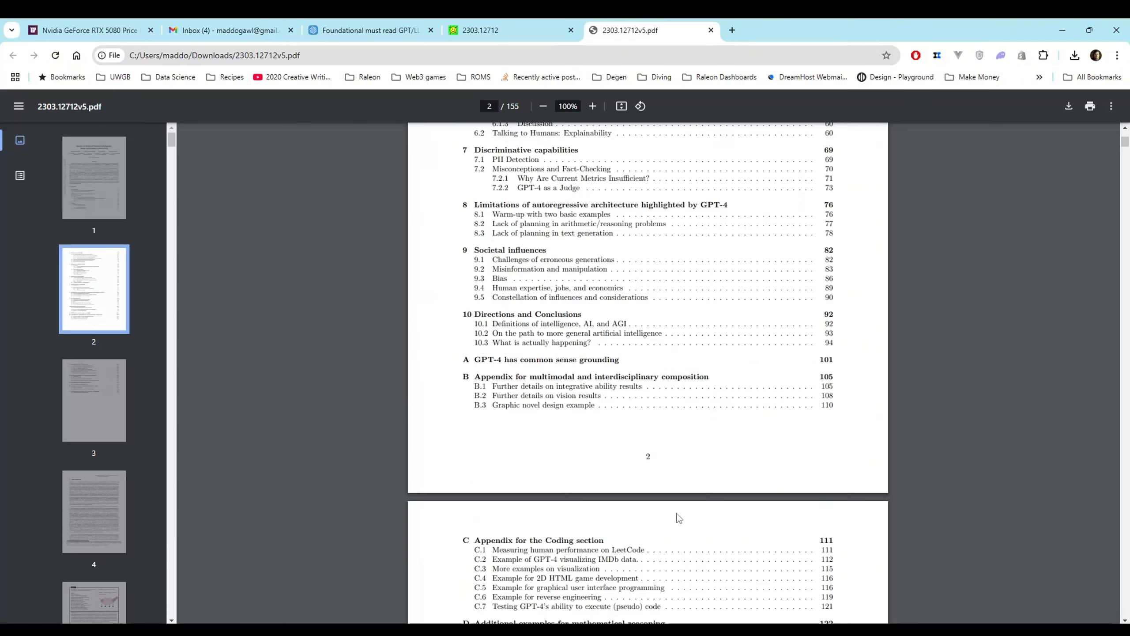
{"action": "scroll", "coordinate": [680, 502], "scroll_direction": "down", "scroll_amount": 8}
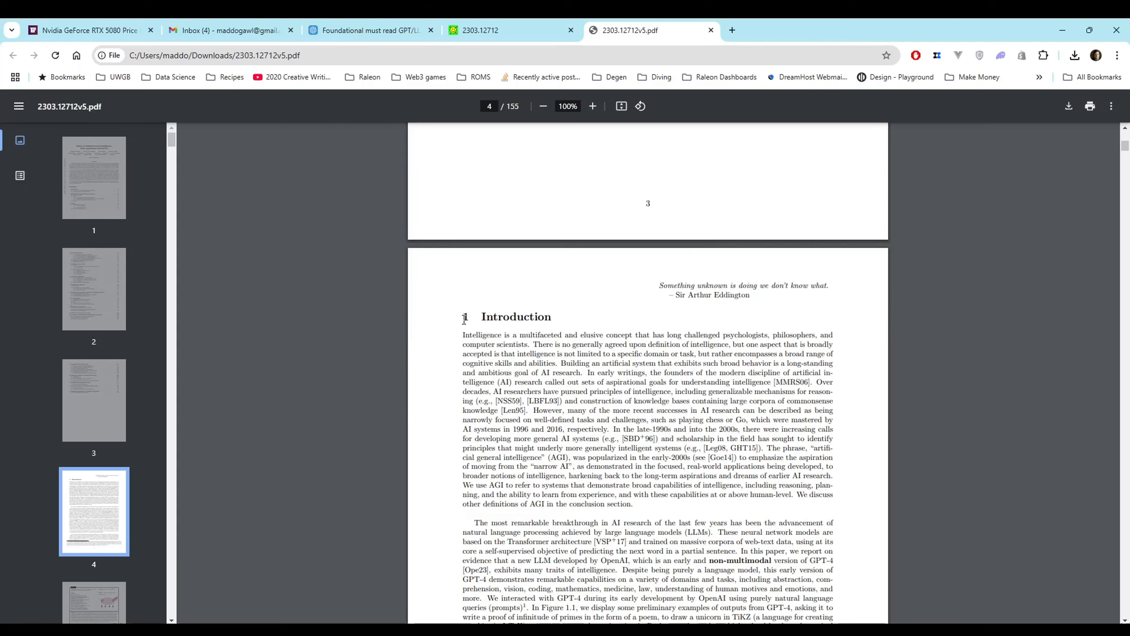
{"action": "left_click_drag", "start_coordinate": [462, 317], "coordinate": [658, 616]}
{"action": "scroll", "coordinate": [641, 581], "scroll_direction": "down", "scroll_amount": 7}
{"action": "scroll", "coordinate": [641, 581], "scroll_direction": "down", "scroll_amount": 19}
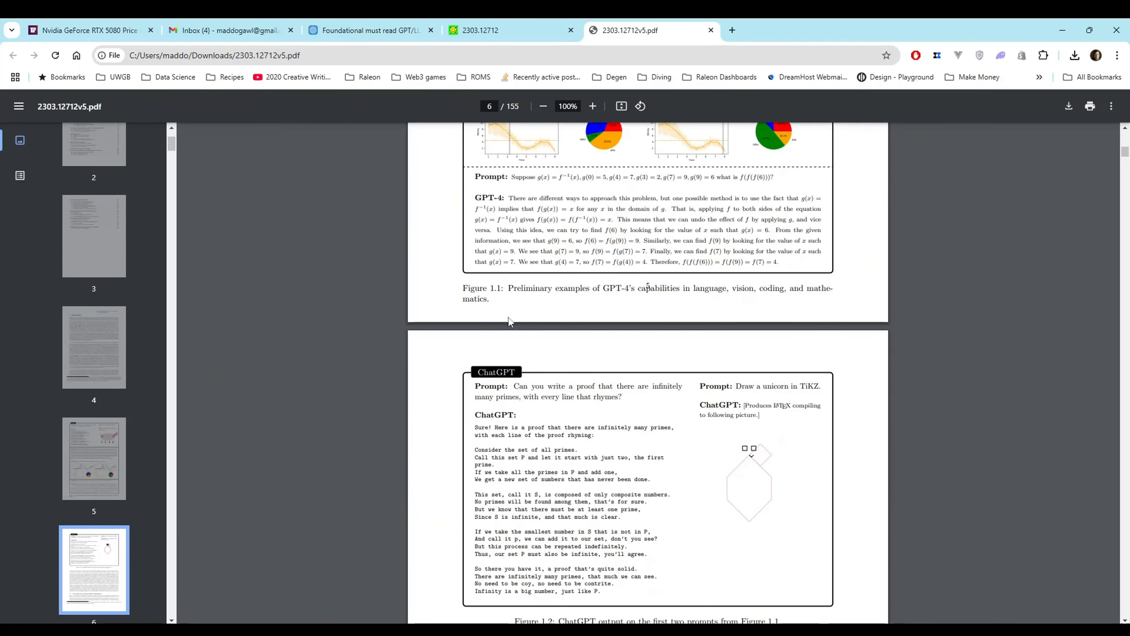
{"action": "scroll", "coordinate": [560, 308], "scroll_direction": "up", "scroll_amount": 20}
{"action": "scroll", "coordinate": [560, 308], "scroll_direction": "up", "scroll_amount": 2}
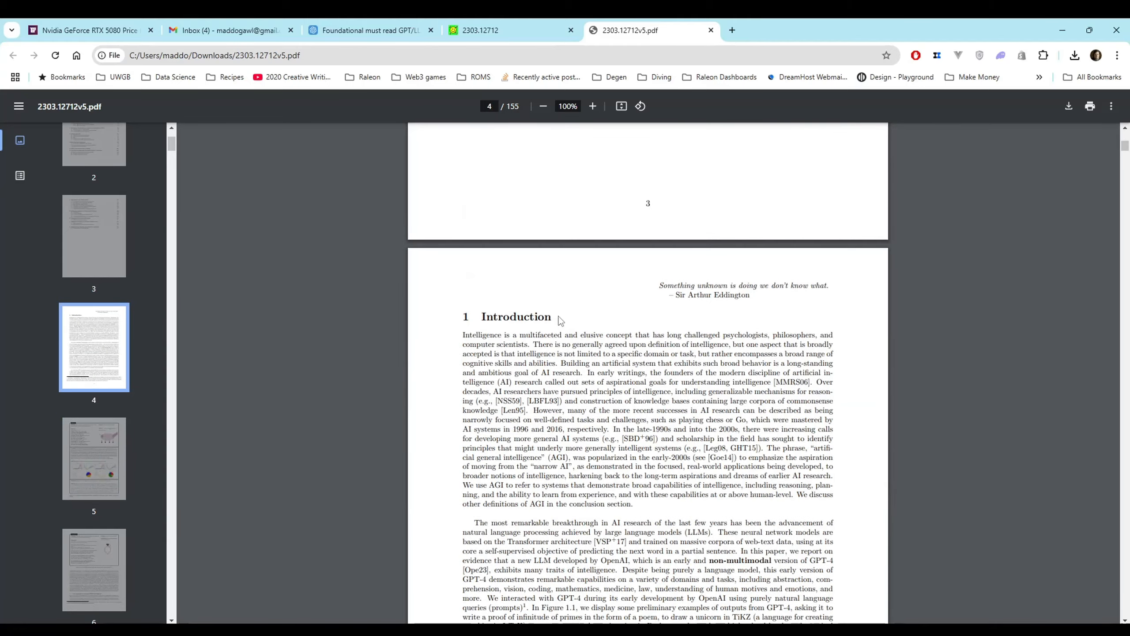
Summarize the Introduction text on page 4 of the paper with the writing tool and review the resulting summary
{"action": "left_click_drag", "start_coordinate": [466, 316], "coordinate": [839, 357]}
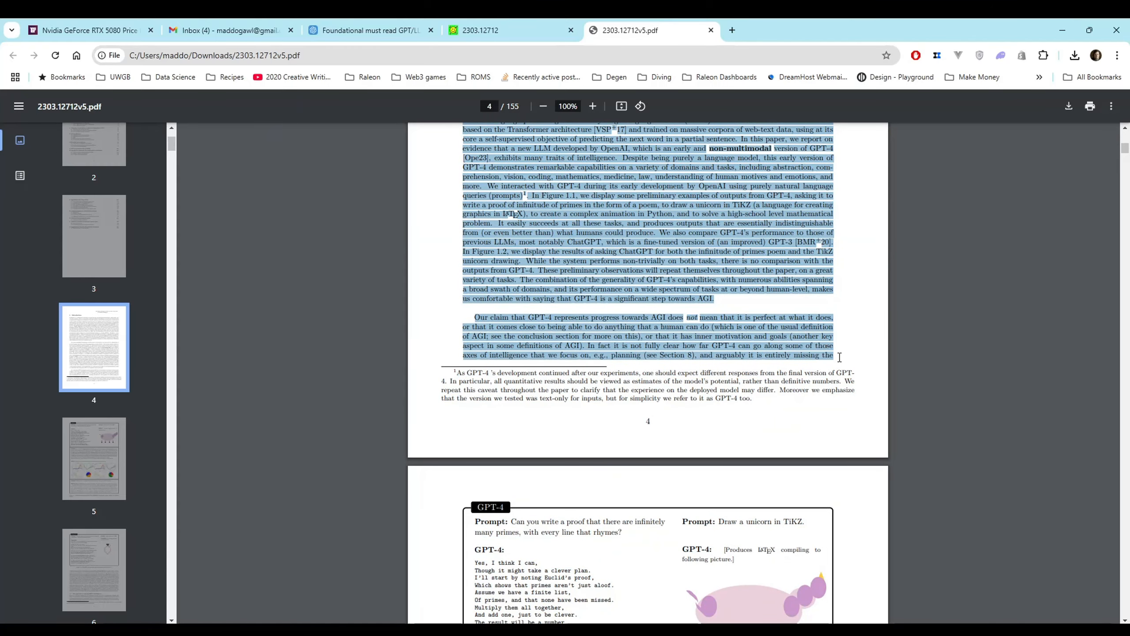
{"action": "scroll", "coordinate": [685, 280], "scroll_direction": "up", "scroll_amount": 5}
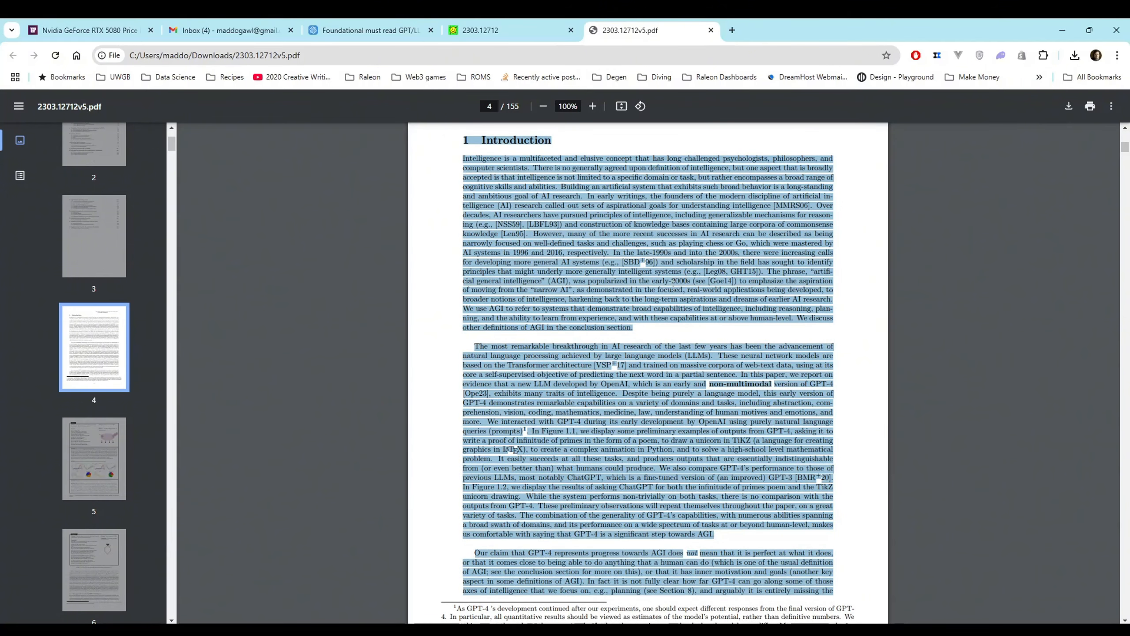
{"action": "key", "text": "ctrl+space"}
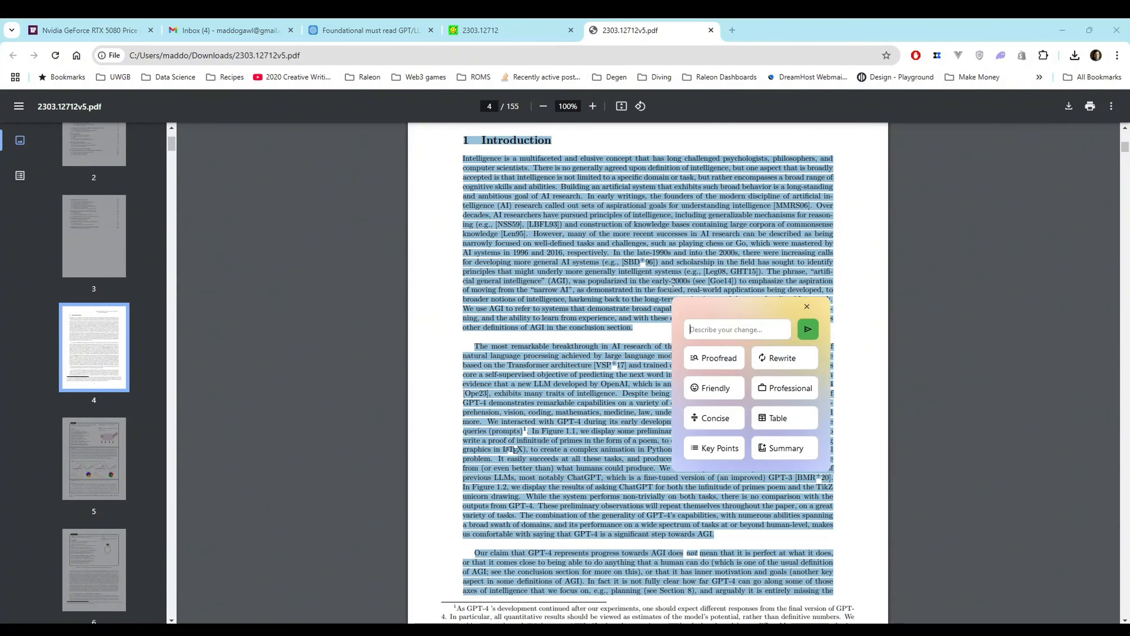
{"action": "left_click", "coordinate": [786, 448]}
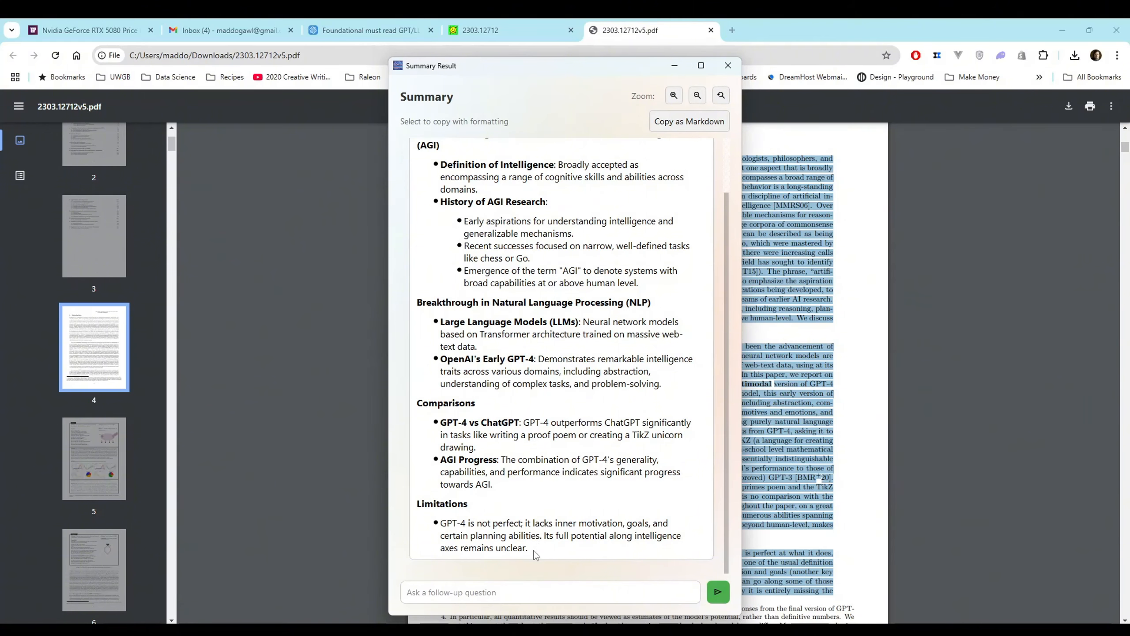
{"action": "left_click_drag", "start_coordinate": [529, 548], "coordinate": [441, 521]}
{"action": "scroll", "coordinate": [589, 275], "scroll_direction": "up", "scroll_amount": 2}
{"action": "left_click", "coordinate": [728, 66]}
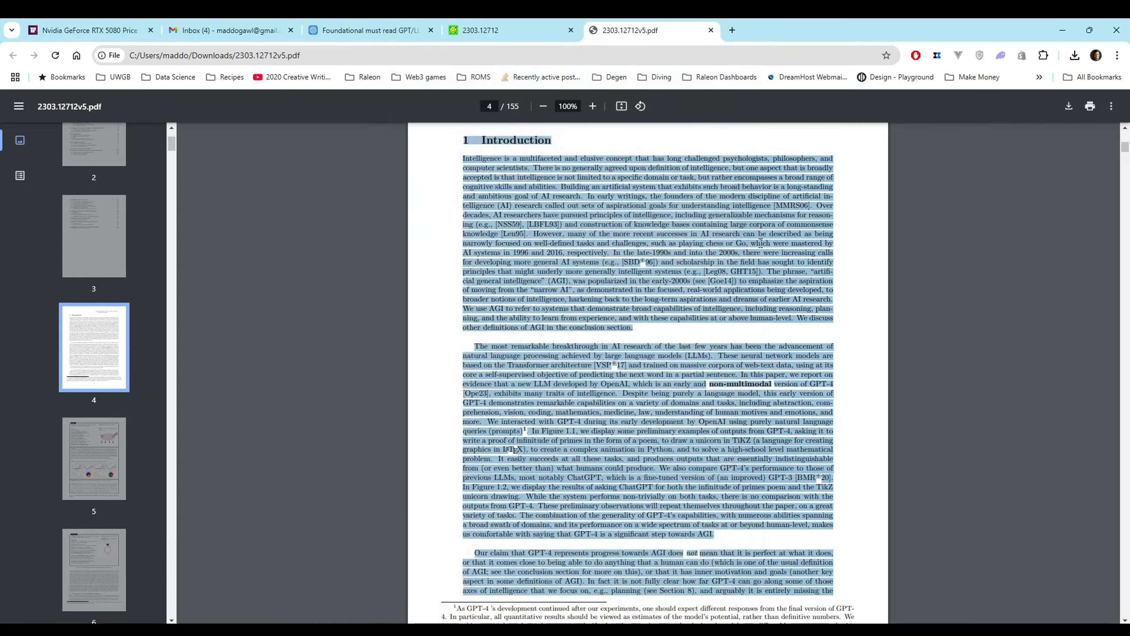
{"action": "left_click", "coordinate": [741, 339]}
Summarize the GPT-4 prompt examples on page 5, from the primes proof through the pyplot request, and close the result
{"action": "scroll", "coordinate": [741, 340], "scroll_direction": "down", "scroll_amount": 10}
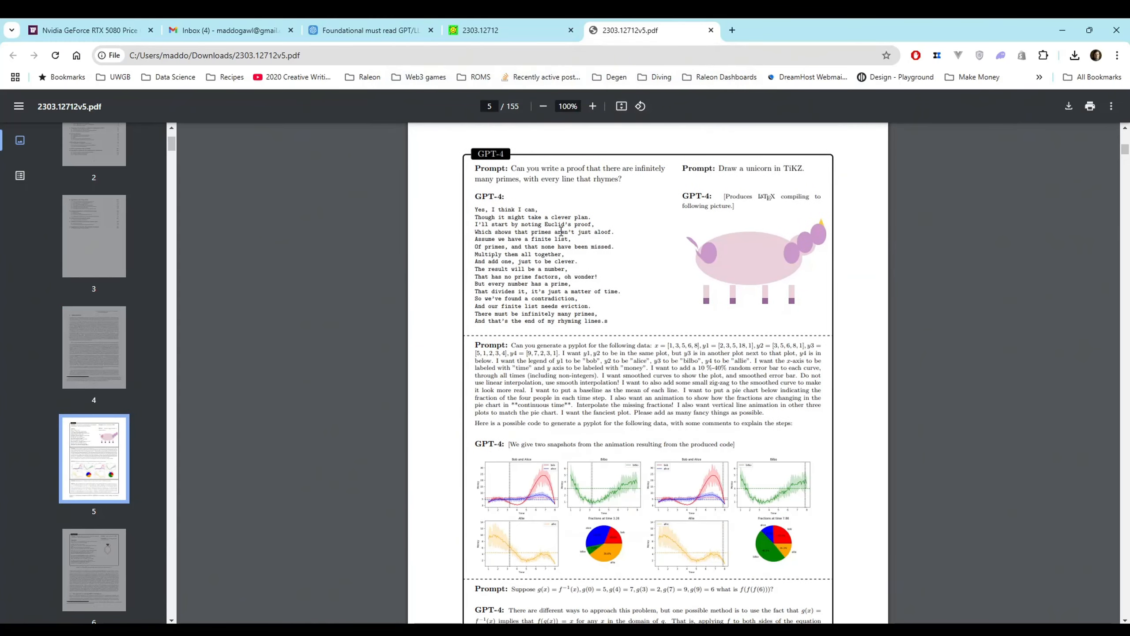
{"action": "left_click_drag", "start_coordinate": [475, 169], "coordinate": [787, 452]}
{"action": "scroll", "coordinate": [732, 425], "scroll_direction": "down", "scroll_amount": 4}
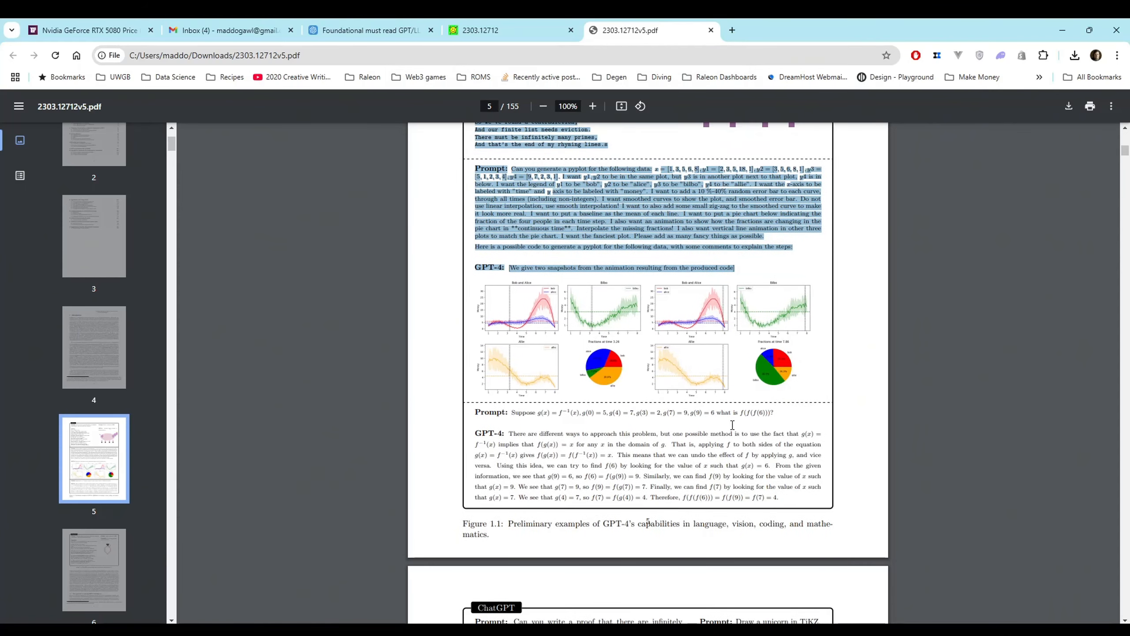
{"action": "scroll", "coordinate": [732, 425], "scroll_direction": "up", "scroll_amount": 4}
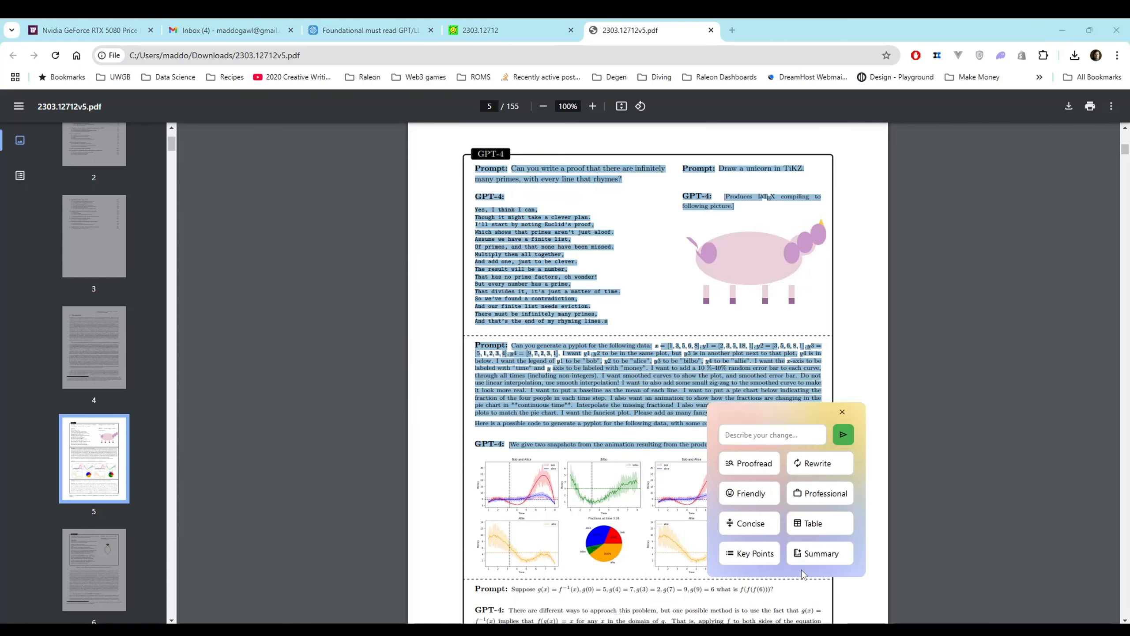
{"action": "left_click", "coordinate": [820, 551]}
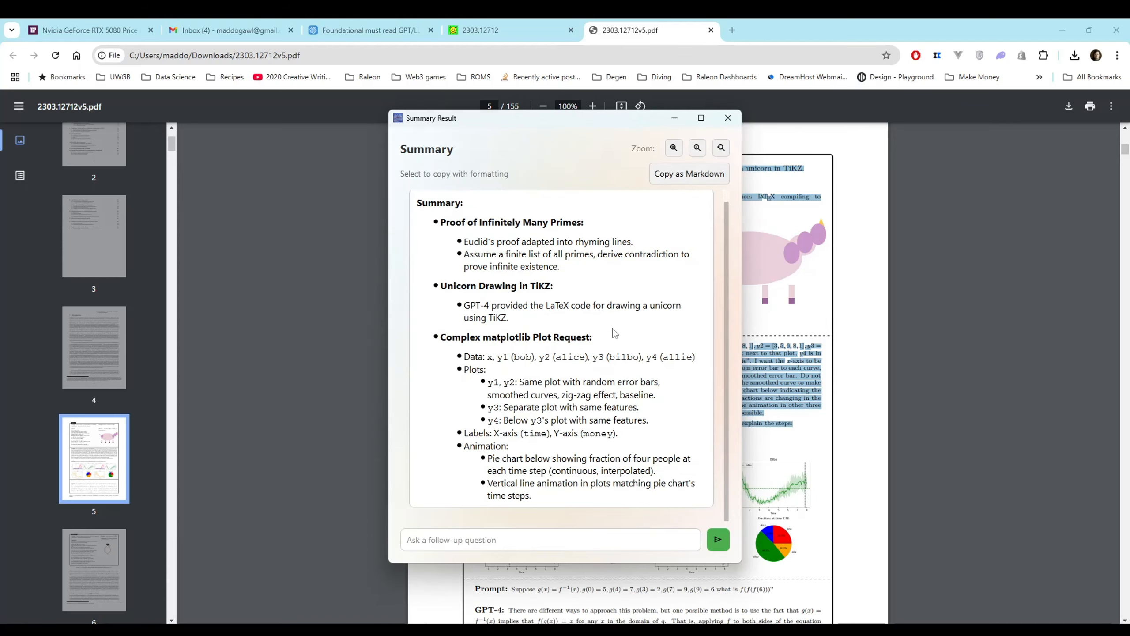
{"action": "left_click", "coordinate": [728, 118]}
Summarize the paper's text from the Figure 1.3 caption on page 7 through the end of the main text on page 9
{"action": "scroll", "coordinate": [464, 305], "scroll_direction": "down", "scroll_amount": 15}
{"action": "left_click_drag", "start_coordinate": [464, 305], "coordinate": [721, 542]}
{"action": "scroll", "coordinate": [721, 543], "scroll_direction": "down", "scroll_amount": 8}
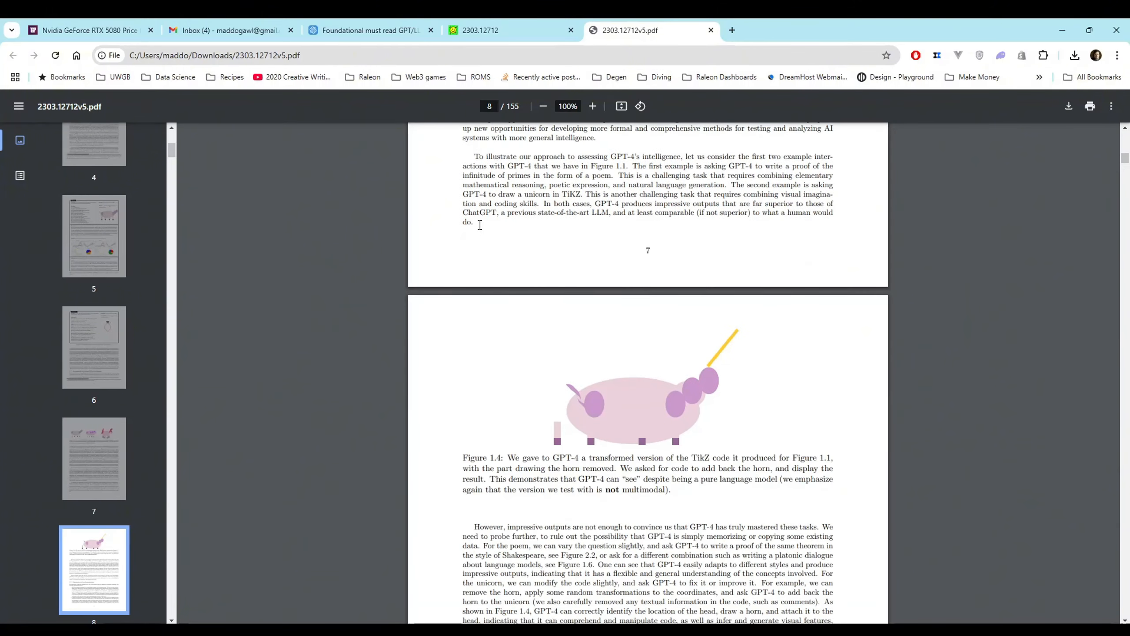
{"action": "scroll", "coordinate": [488, 232], "scroll_direction": "up", "scroll_amount": 5}
{"action": "scroll", "coordinate": [488, 232], "scroll_direction": "up", "scroll_amount": 9}
{"action": "scroll", "coordinate": [483, 254], "scroll_direction": "down", "scroll_amount": 5}
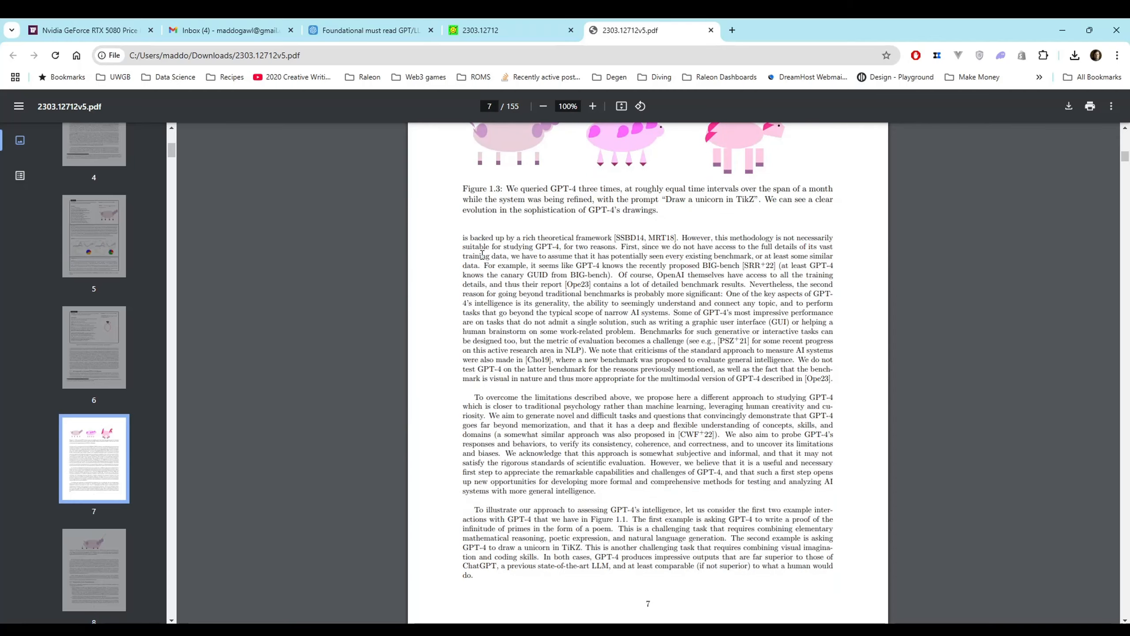
{"action": "left_click_drag", "start_coordinate": [464, 191], "coordinate": [596, 482]}
{"action": "scroll", "coordinate": [593, 481], "scroll_direction": "down", "scroll_amount": 5}
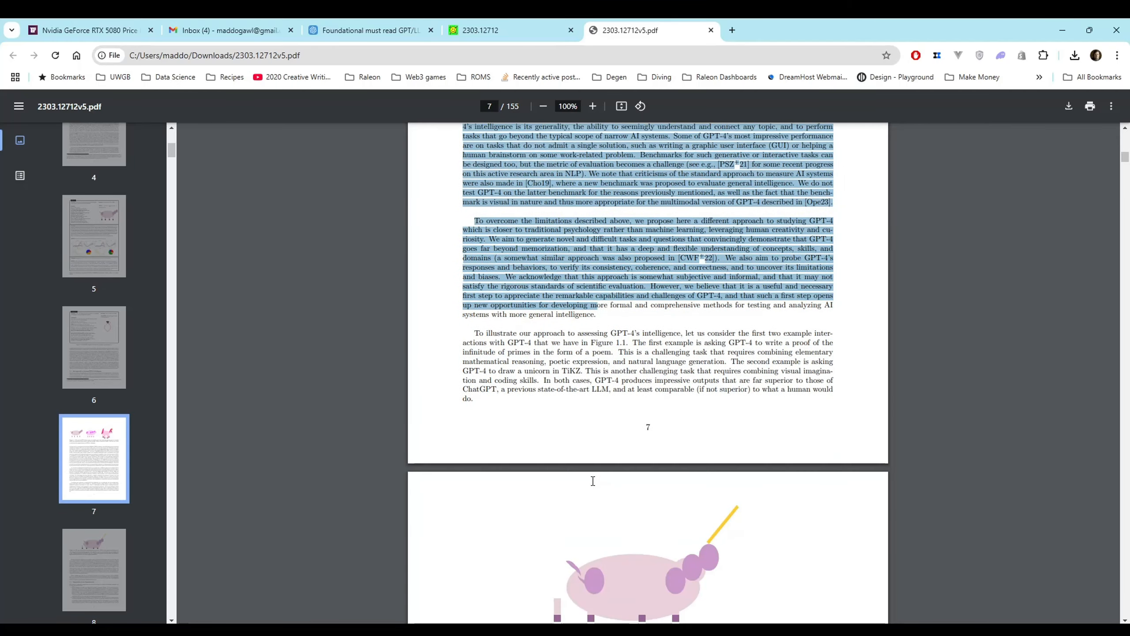
{"action": "left_click_drag", "start_coordinate": [625, 369], "coordinate": [815, 506]}
{"action": "scroll", "coordinate": [647, 308], "scroll_direction": "down", "scroll_amount": 6}
{"action": "scroll", "coordinate": [661, 476], "scroll_direction": "down", "scroll_amount": 15}
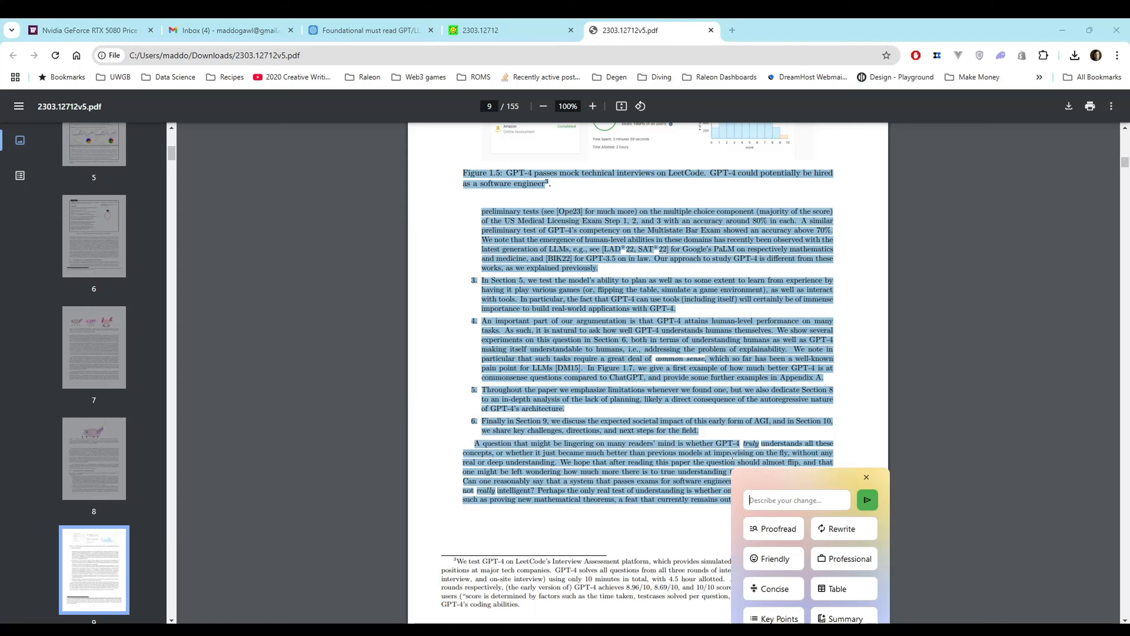
{"action": "left_click", "coordinate": [845, 618]}
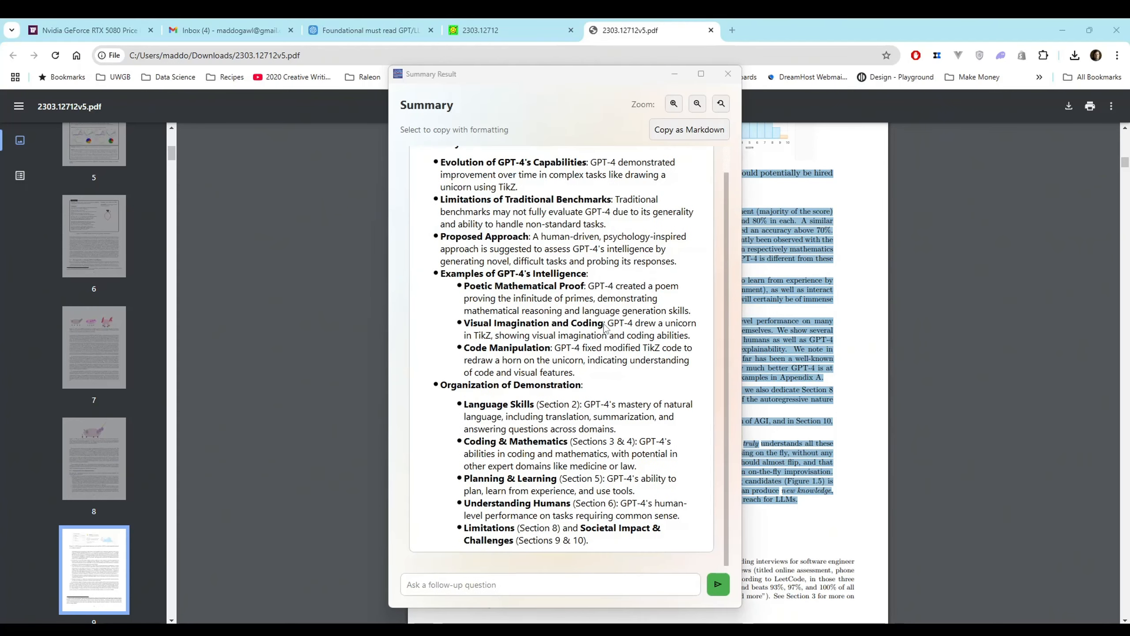
Read through the summary of pages 7 to 9 from beginning to end and close it
{"action": "scroll", "coordinate": [607, 328], "scroll_direction": "up", "scroll_amount": 1}
{"action": "scroll", "coordinate": [606, 328], "scroll_direction": "down", "scroll_amount": 1}
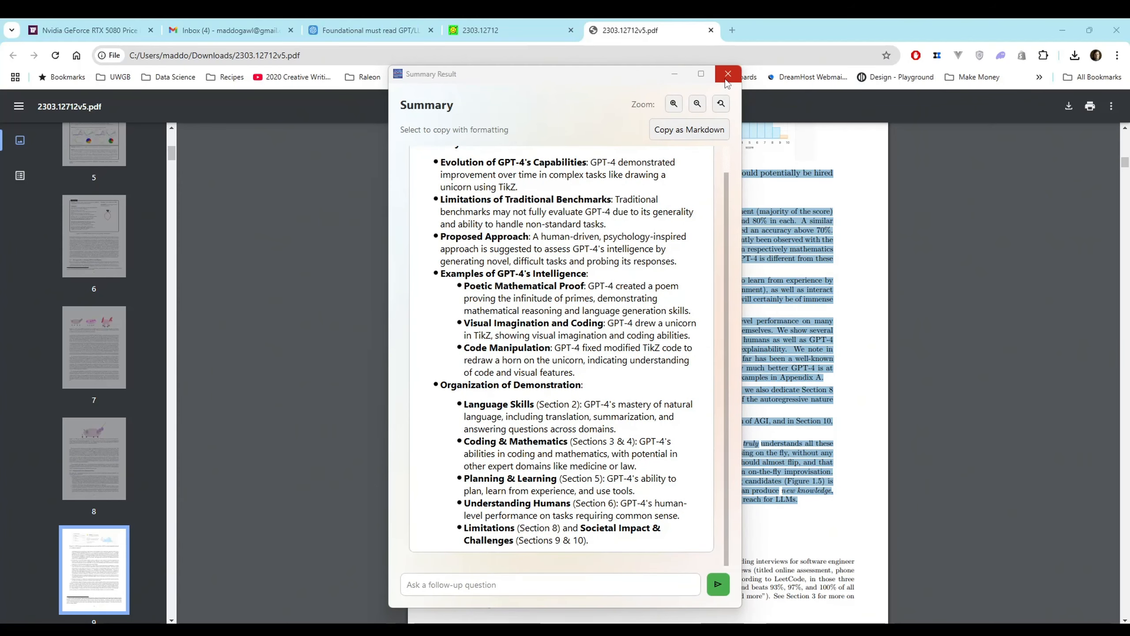
{"action": "scroll", "coordinate": [708, 156], "scroll_direction": "up", "scroll_amount": 1}
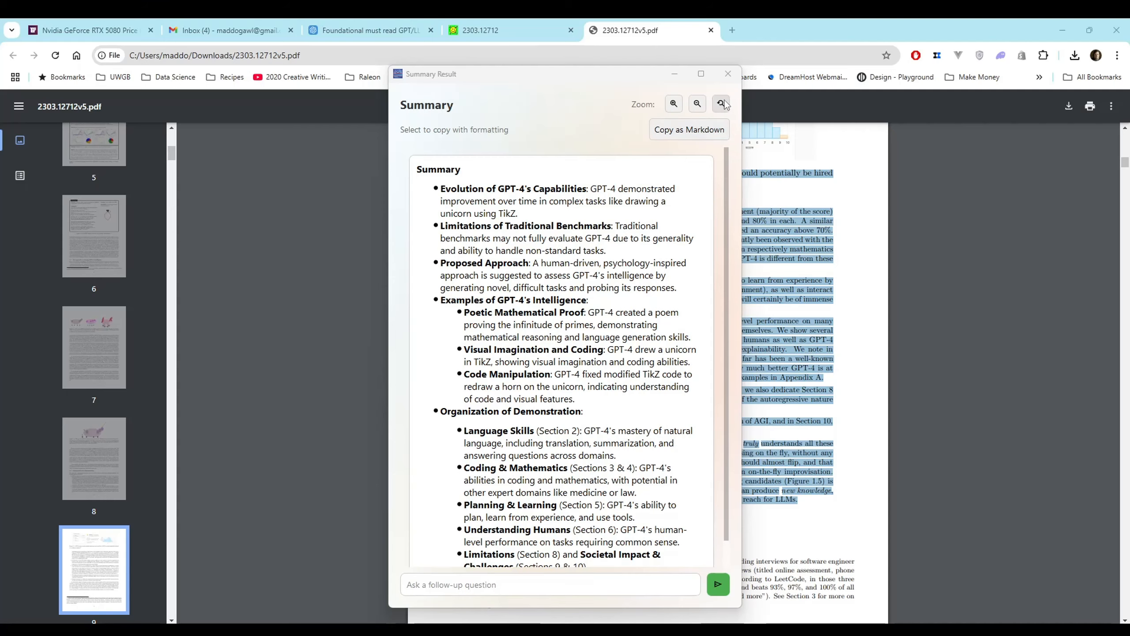
{"action": "left_click", "coordinate": [728, 74]}
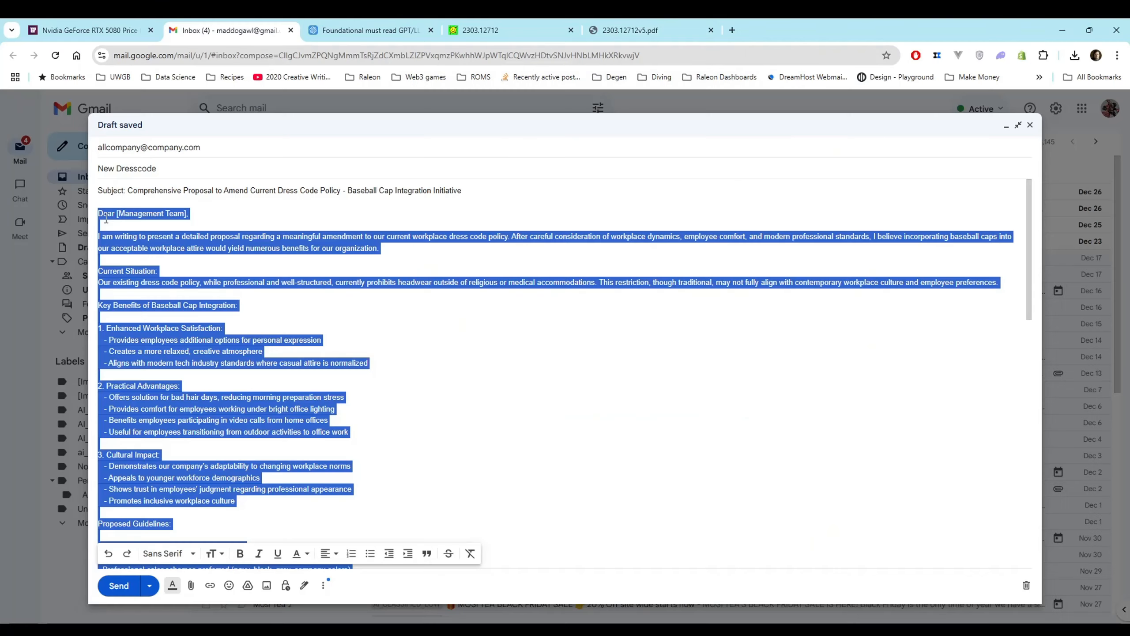
Rewrite the New Dresscode email draft from the management team greeting to the CC line with the tool's Rewrite option
{"action": "key", "text": "ctrl+space"}
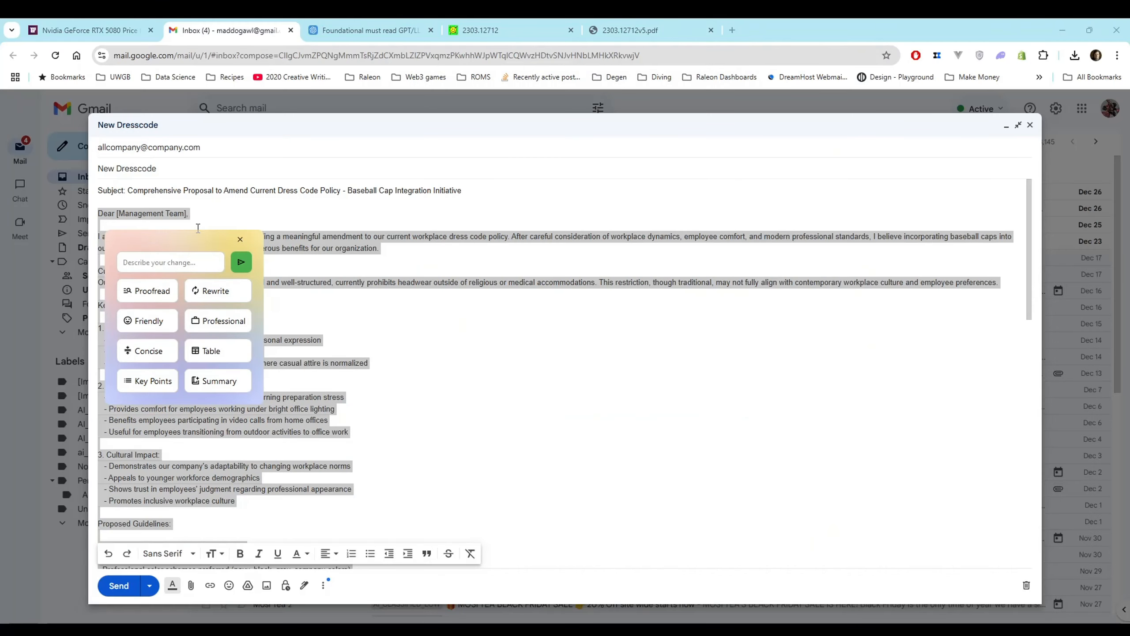
{"action": "left_click", "coordinate": [221, 294]}
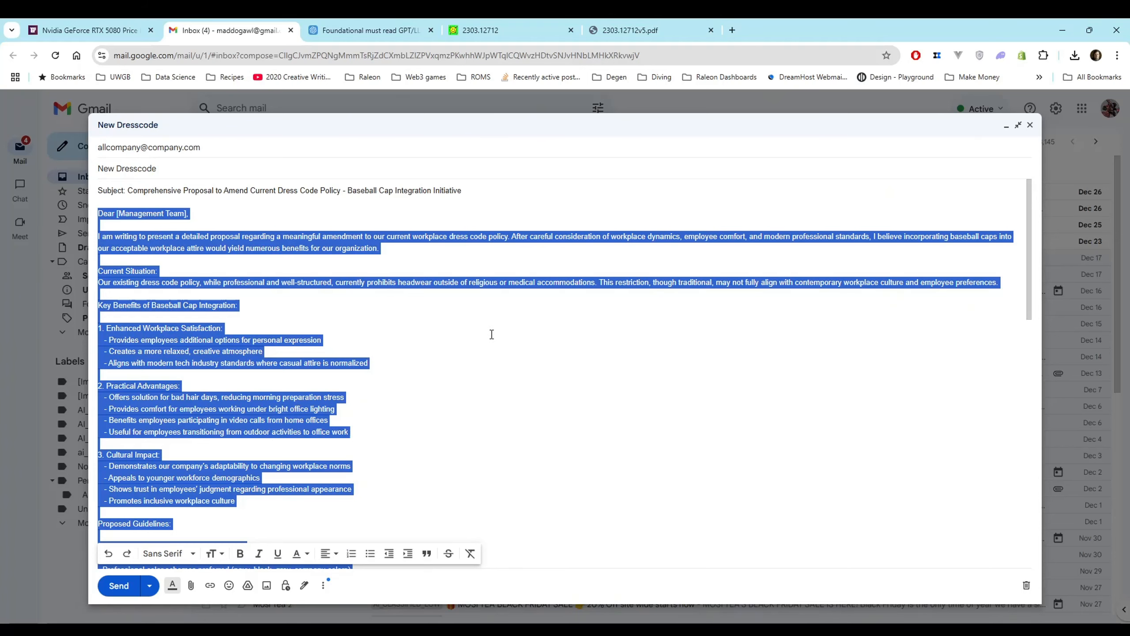
{"action": "key", "text": "ctrl+v"}
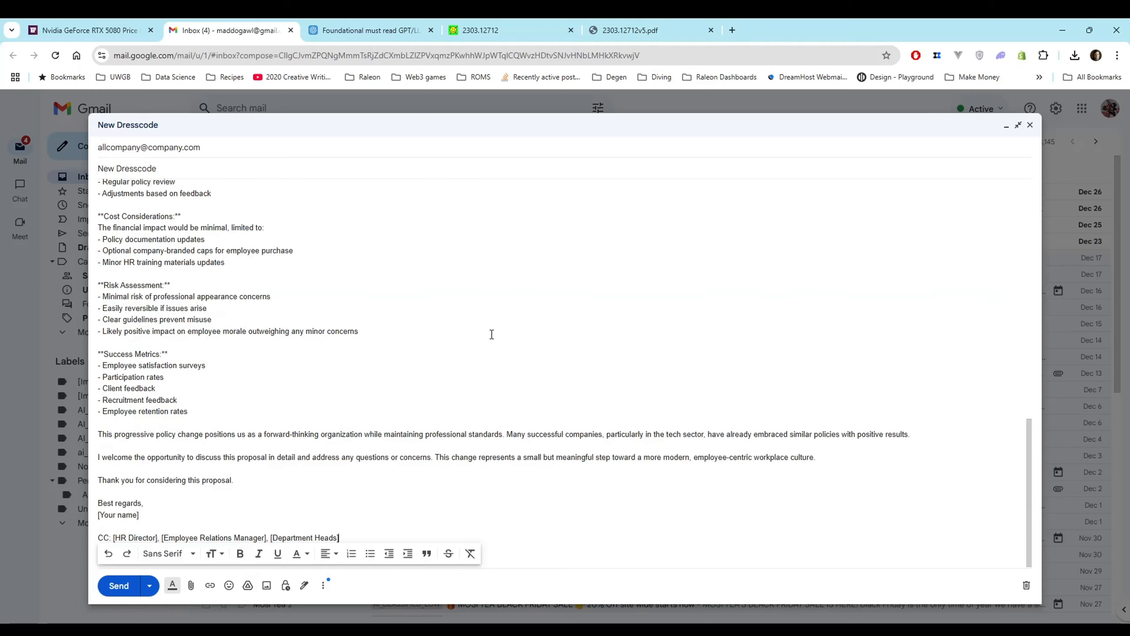
{"action": "scroll", "coordinate": [492, 334], "scroll_direction": "up", "scroll_amount": 12}
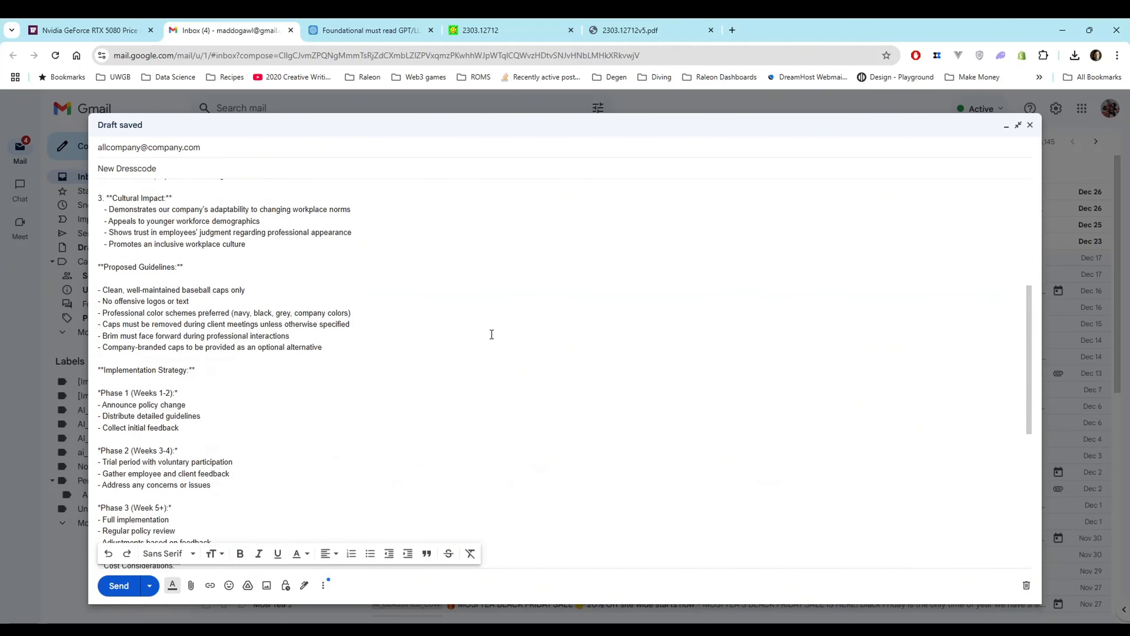
{"action": "scroll", "coordinate": [492, 335], "scroll_direction": "up", "scroll_amount": 4}
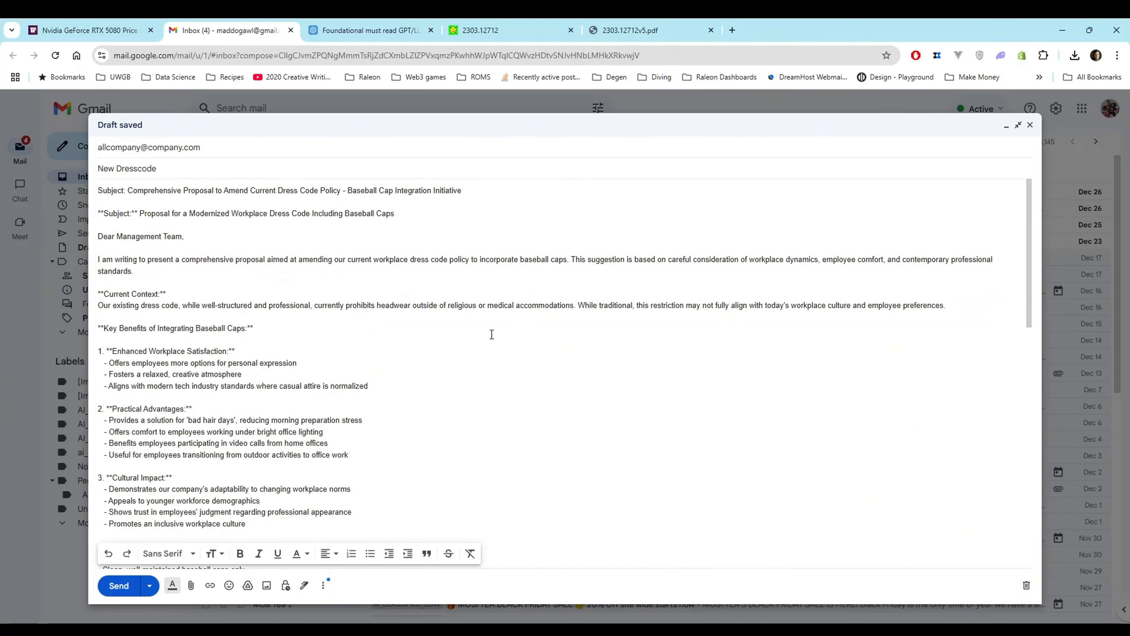
Delete both Subject lines and the blank lines above the "Dear Management Team," greeting in the email body
{"action": "left_click_drag", "start_coordinate": [412, 214], "coordinate": [73, 191]}
{"action": "key", "text": "BackSpace"}
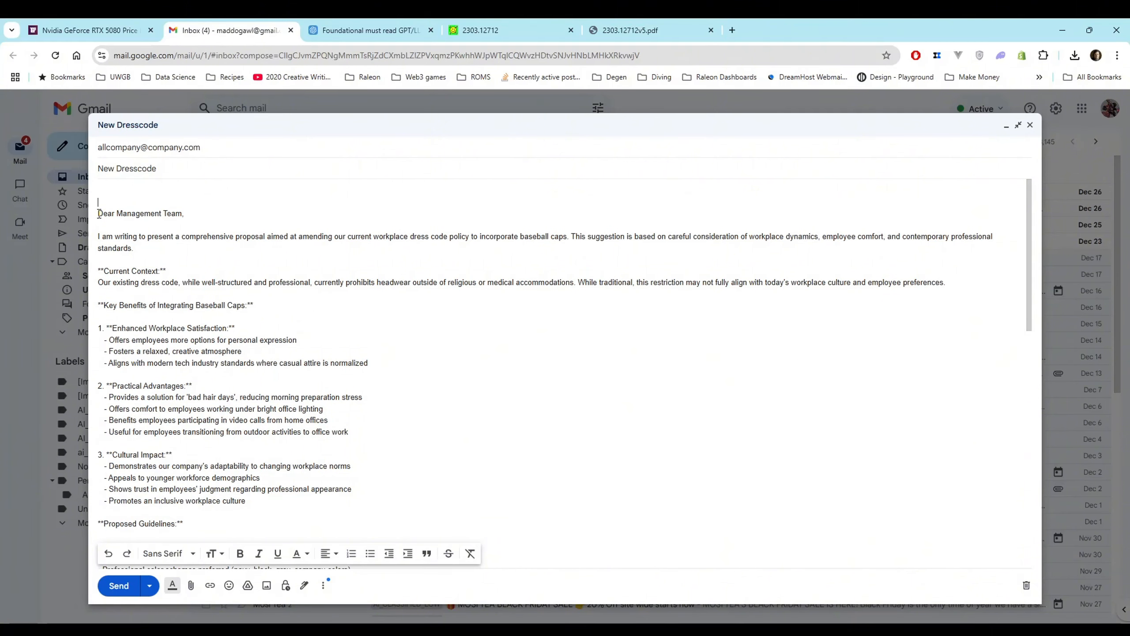
{"action": "left_click", "coordinate": [99, 214]}
{"action": "key", "text": "BackSpace"}
Shorten the whole dress code email body with the tool's Concise option and check the replaced text
{"action": "left_click_drag", "start_coordinate": [98, 192], "coordinate": [272, 404]}
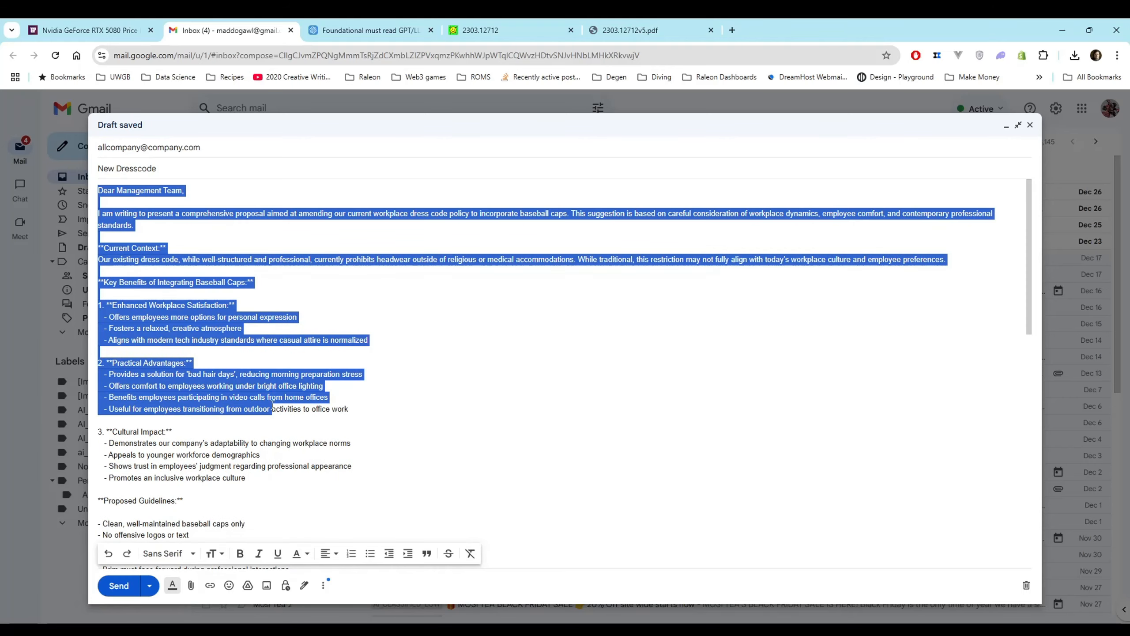
{"action": "scroll", "coordinate": [272, 394], "scroll_direction": "down", "scroll_amount": 10}
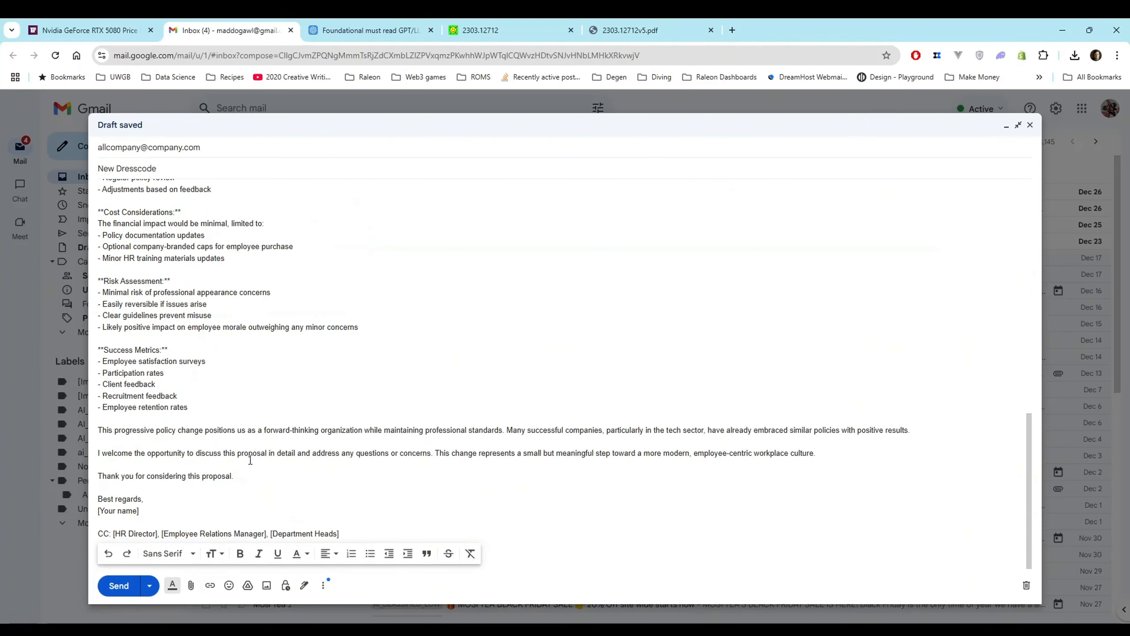
{"action": "left_click", "coordinate": [349, 526], "text": "shift"}
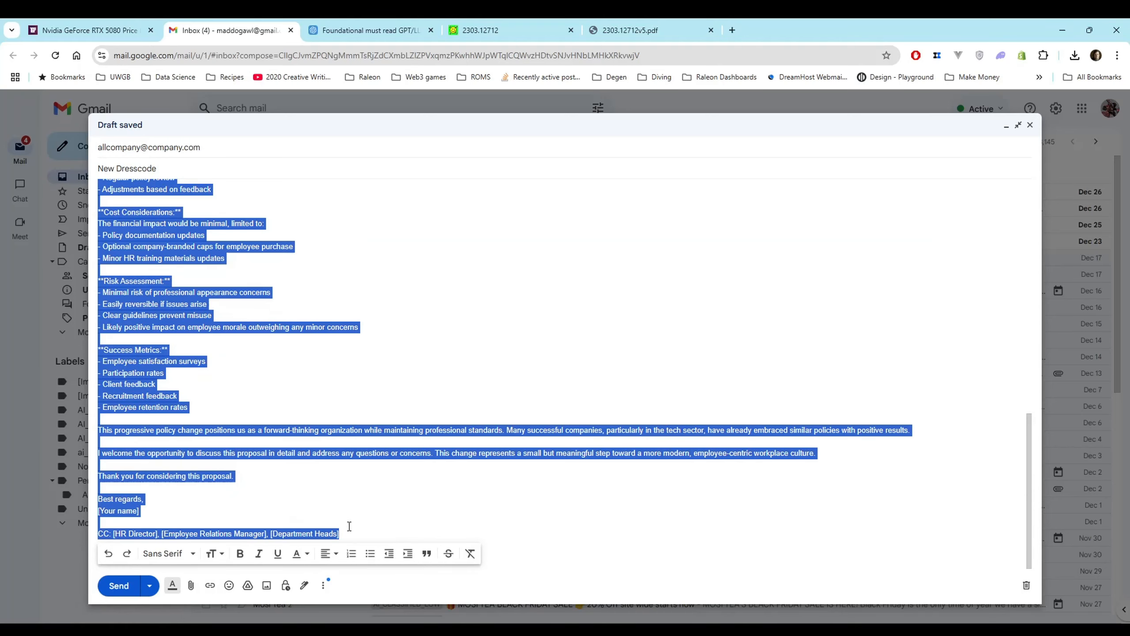
{"action": "key", "text": "ctrl+space"}
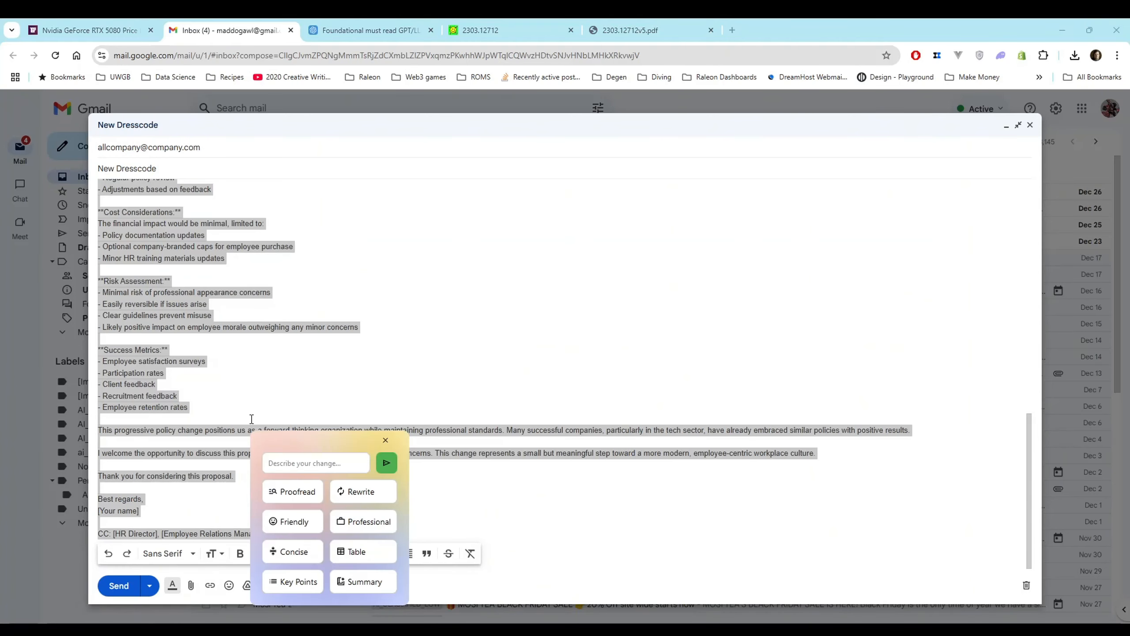
{"action": "left_click", "coordinate": [298, 558]}
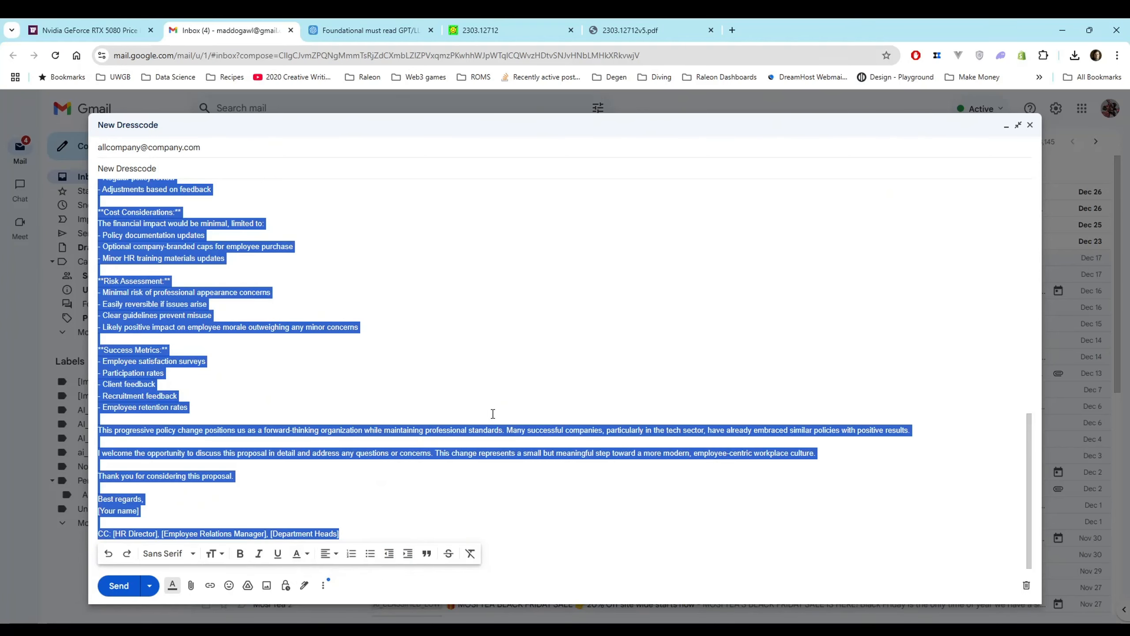
{"action": "scroll", "coordinate": [483, 379], "scroll_direction": "up", "scroll_amount": 9}
{"action": "scroll", "coordinate": [483, 379], "scroll_direction": "up", "scroll_amount": 2}
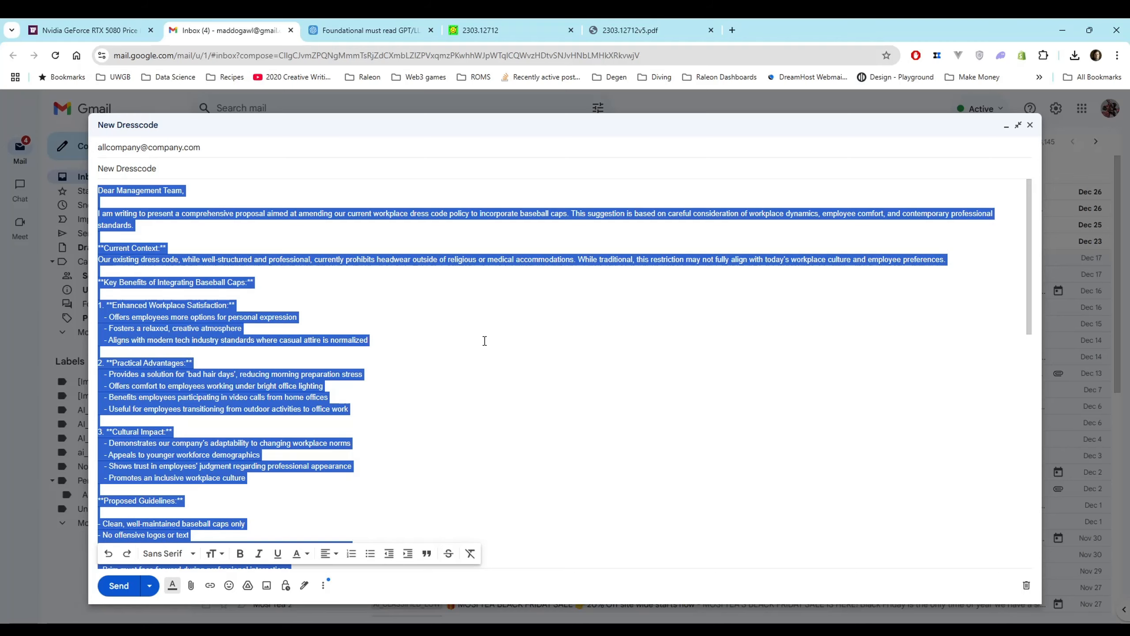
{"action": "scroll", "coordinate": [484, 341], "scroll_direction": "up", "scroll_amount": 2}
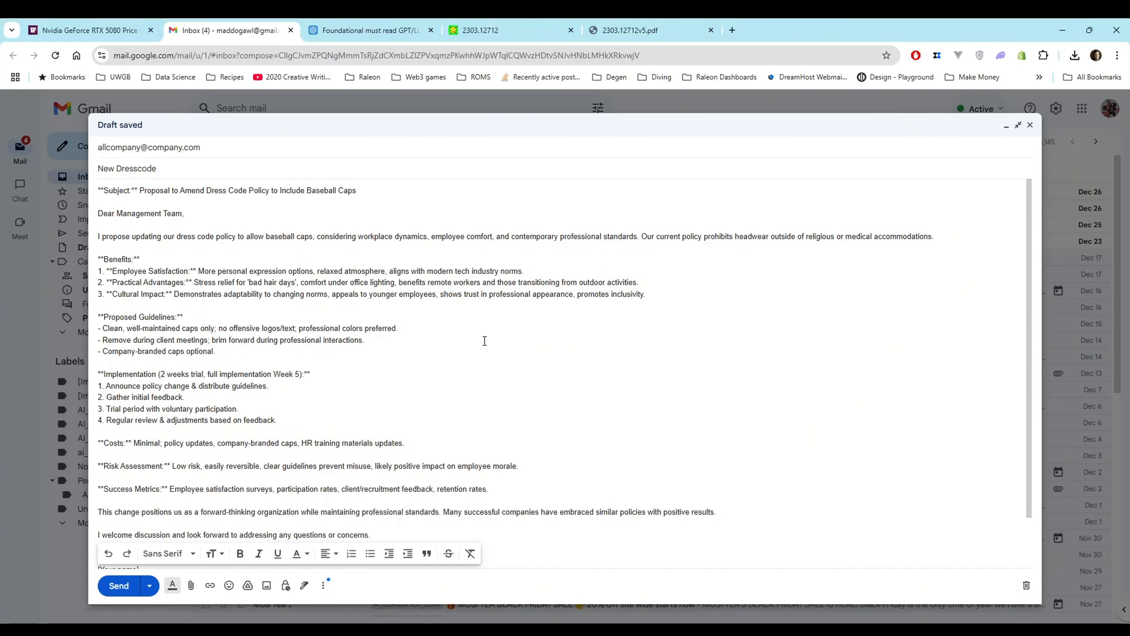
{"action": "scroll", "coordinate": [314, 471], "scroll_direction": "down", "scroll_amount": 2}
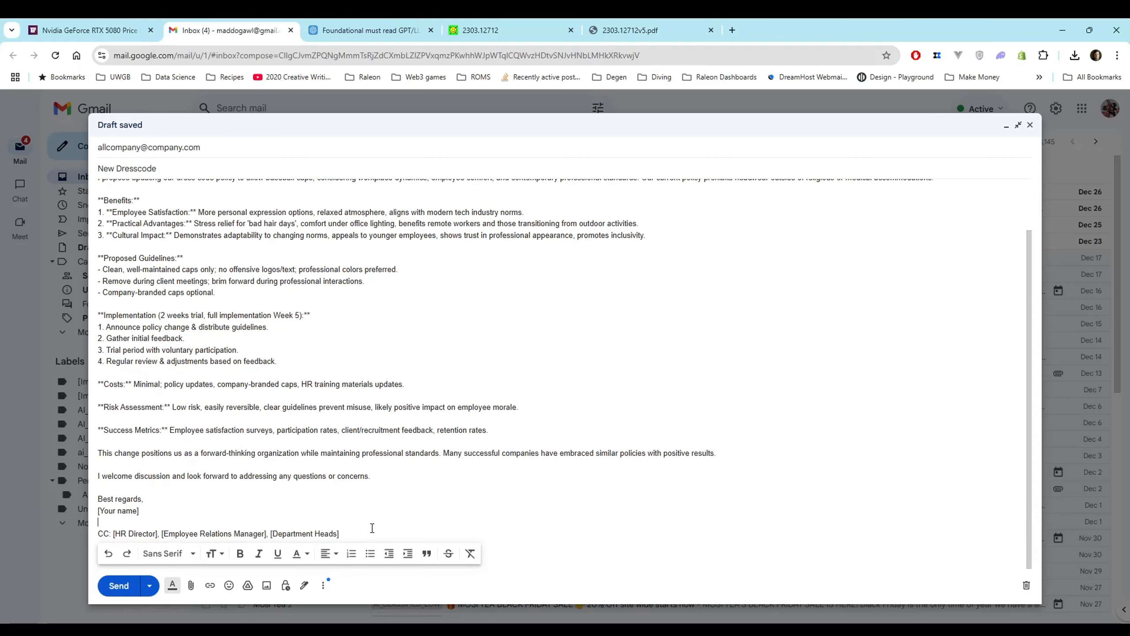
Revise the dress code email from the management team greeting to the CC line with the writing tool and check the replaced text
{"action": "left_click_drag", "start_coordinate": [372, 532], "coordinate": [95, 223]}
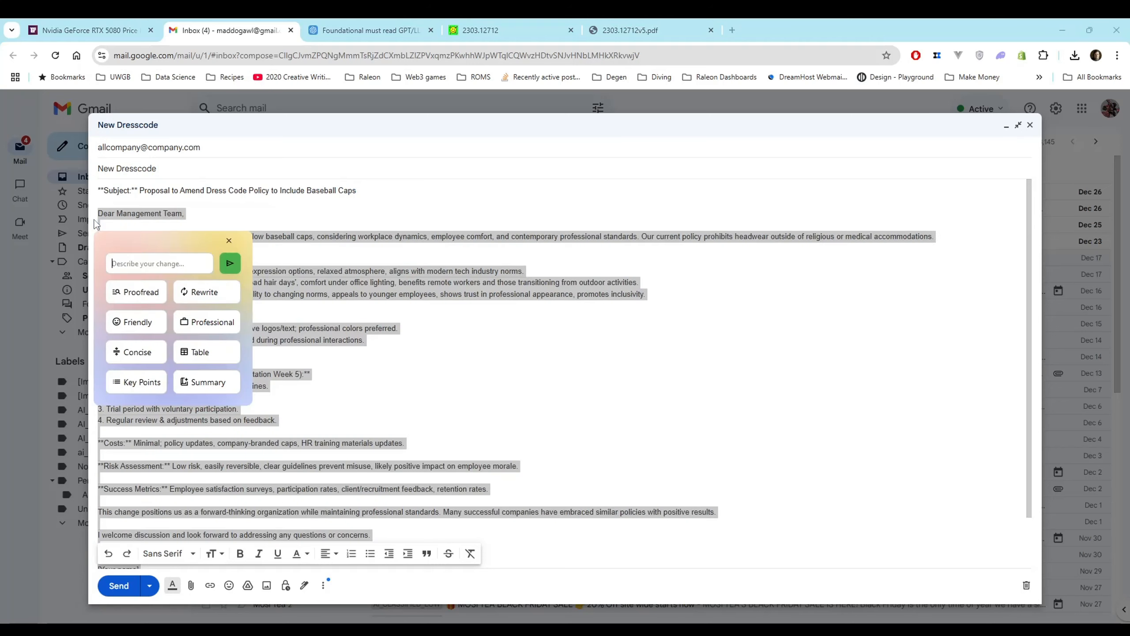
{"action": "key", "text": "Escape"}
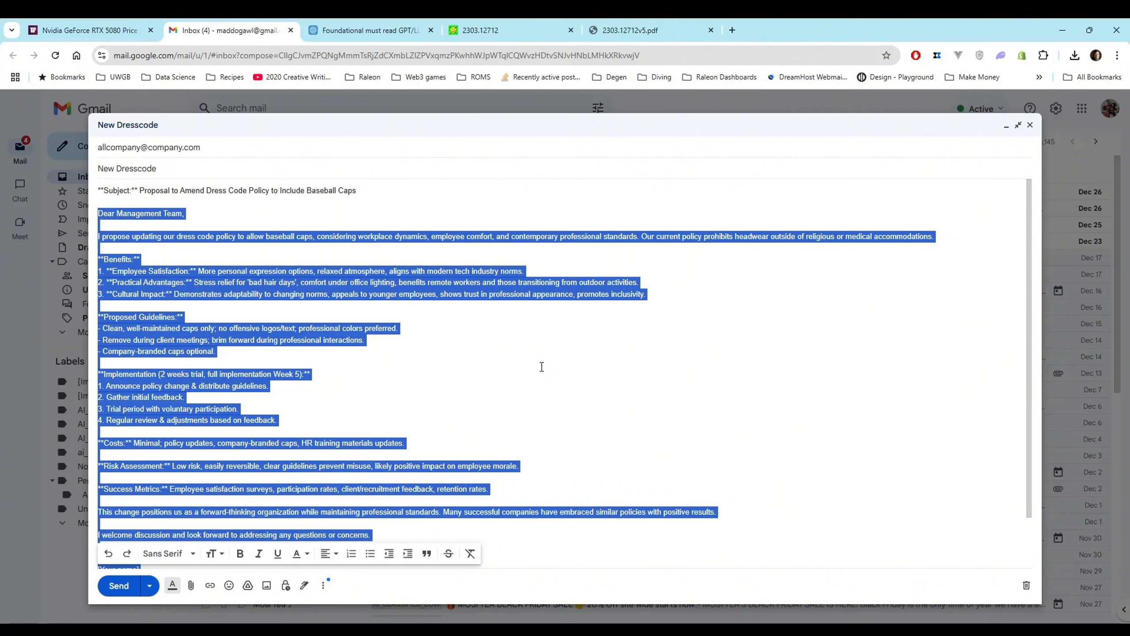
{"action": "key", "text": "ctrl+v"}
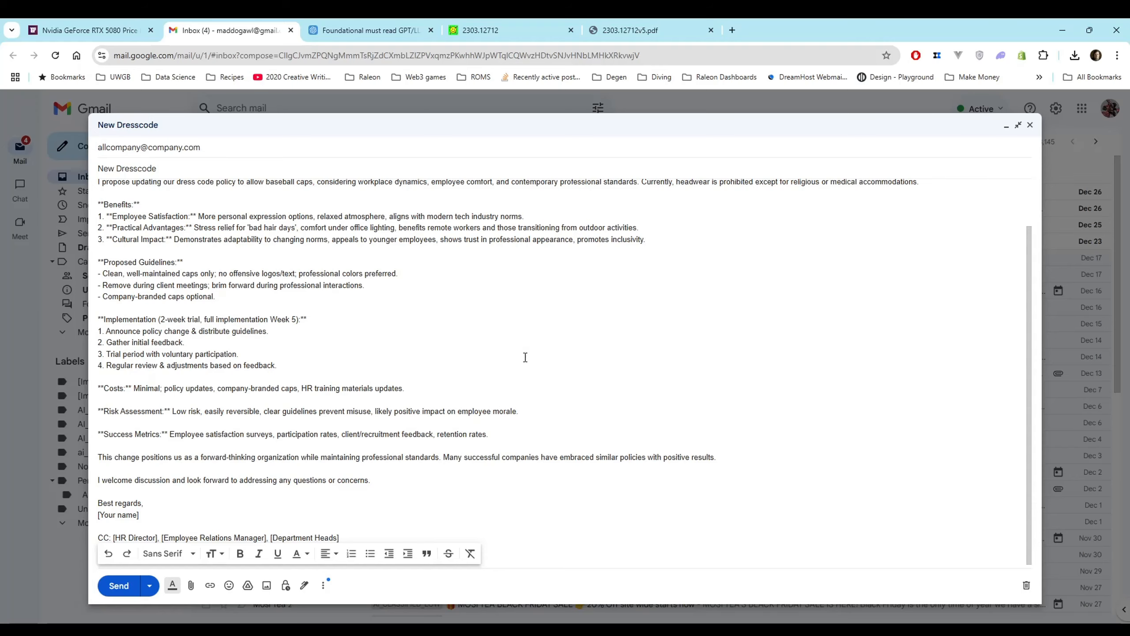
{"action": "scroll", "coordinate": [525, 357], "scroll_direction": "up", "scroll_amount": 2}
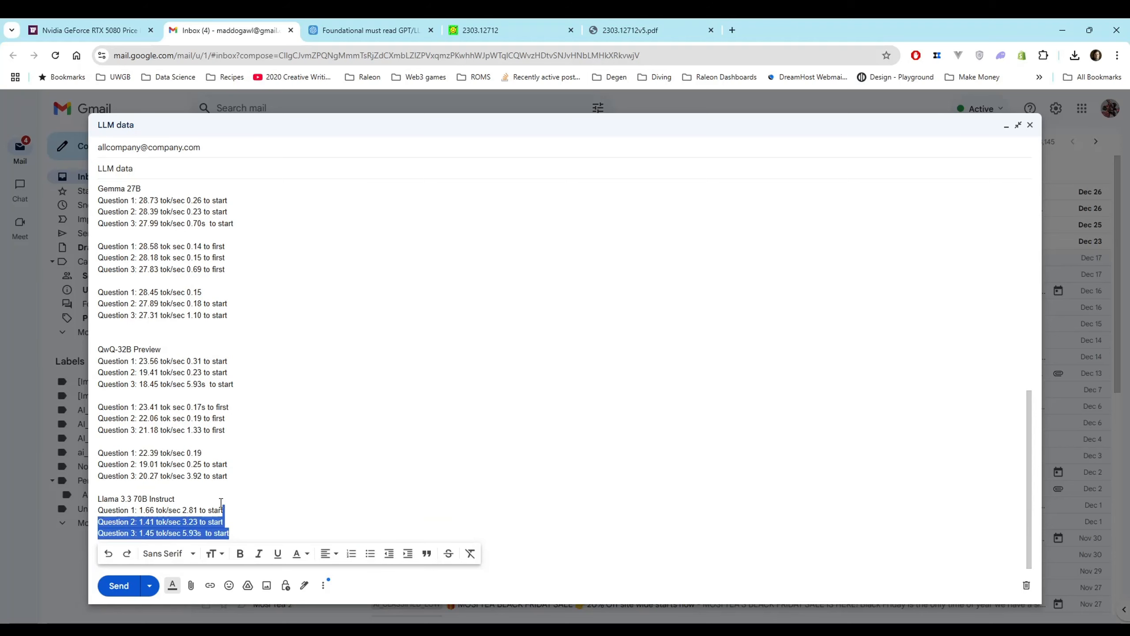
Convert the benchmark results in the LLM data email into a table with the tool's Table option and copy it as Markdown
{"action": "left_click_drag", "start_coordinate": [227, 534], "coordinate": [136, 200]}
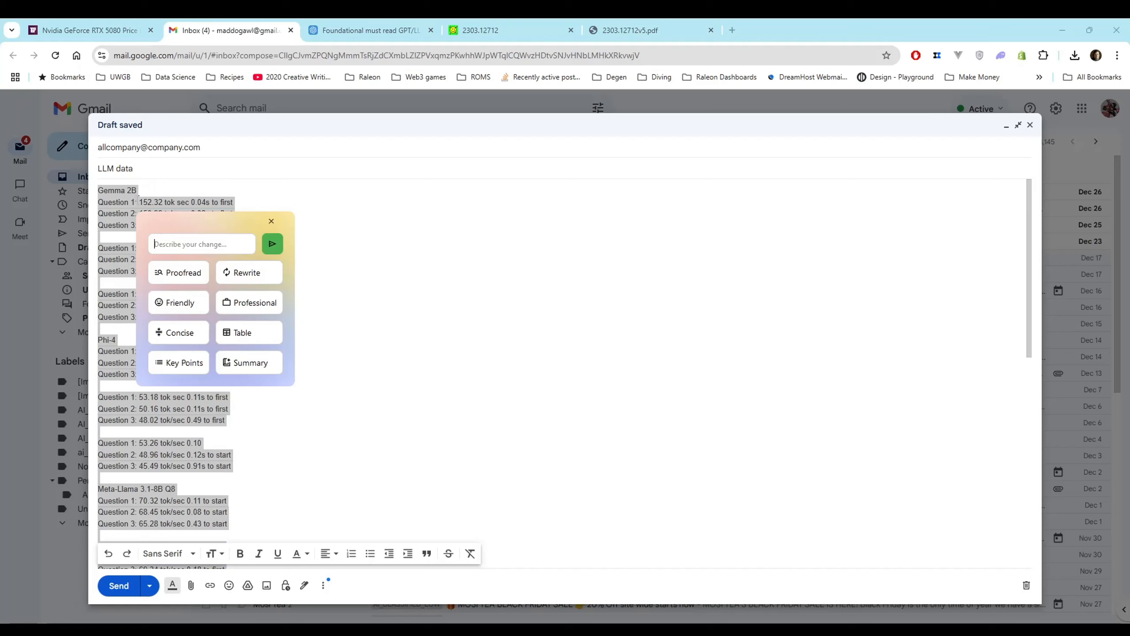
{"action": "left_click", "coordinate": [266, 334]}
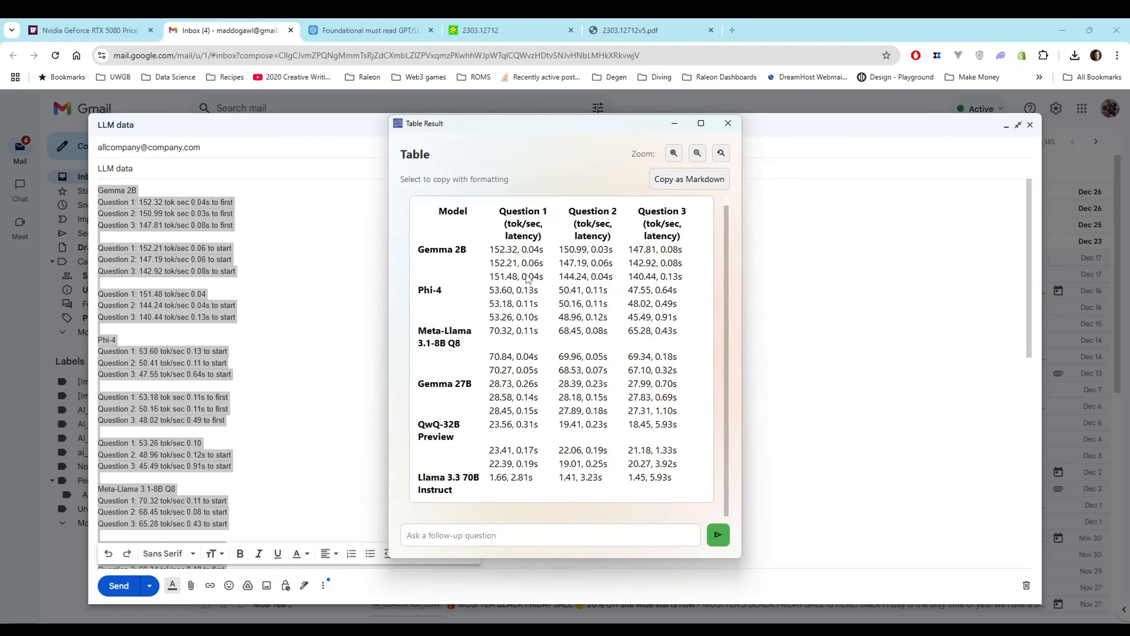
{"action": "scroll", "coordinate": [528, 280], "scroll_direction": "up", "scroll_amount": 1}
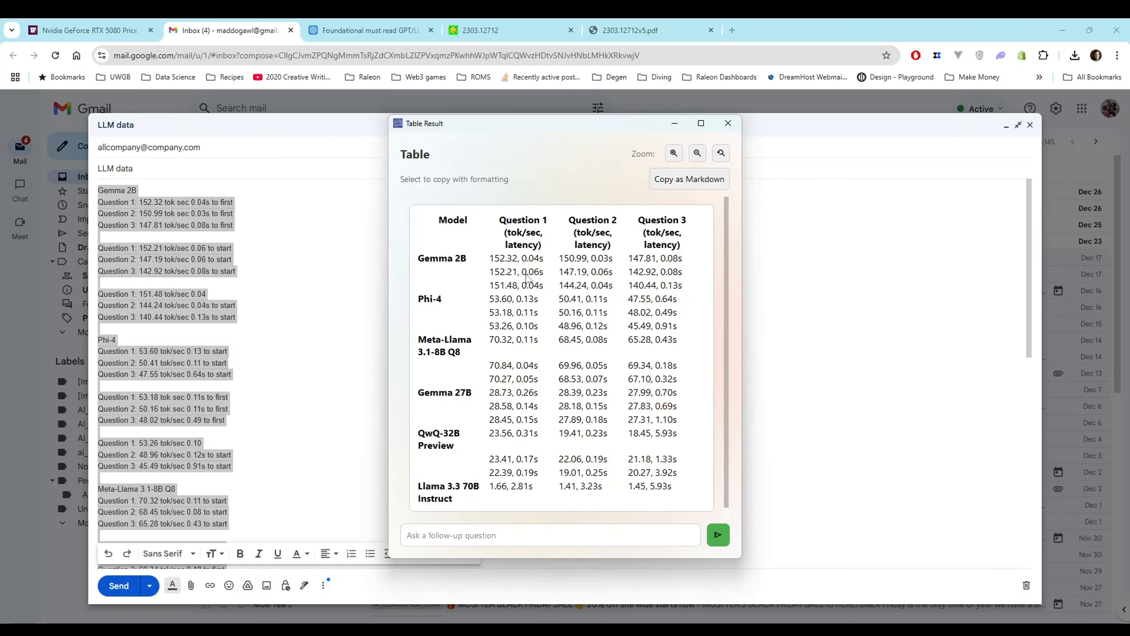
{"action": "left_click", "coordinate": [682, 181]}
{"action": "key", "text": "ctrl+a"}
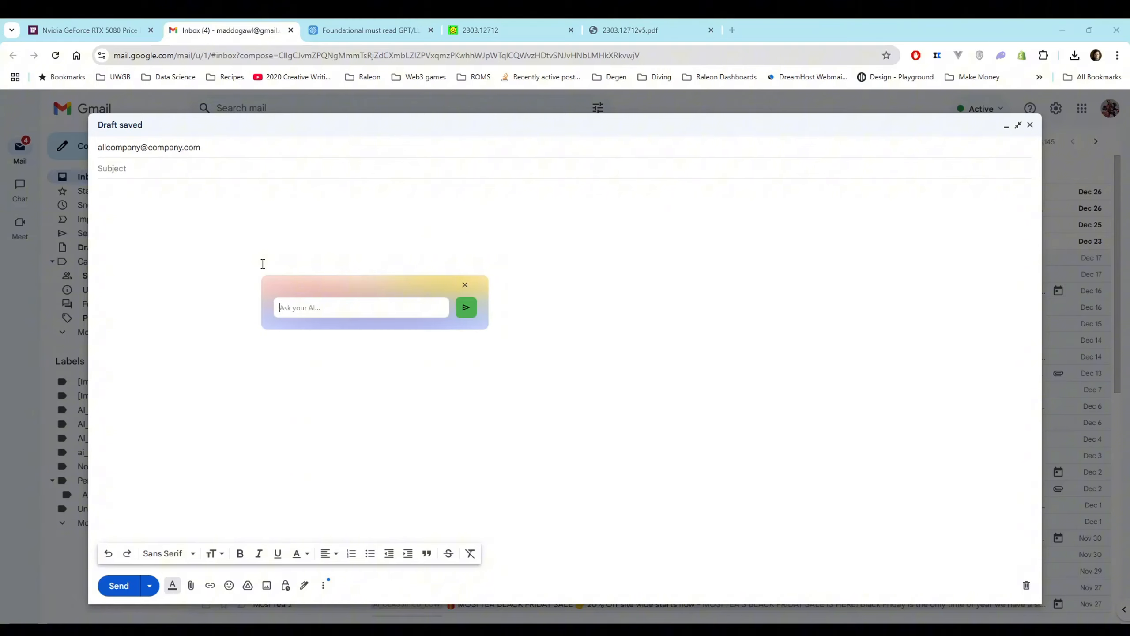
In the new message, ask the AI "whats a good way to say i'm sorry for changing the dress code"
{"action": "type", "text": "whats a good way to say i'm sorr"}
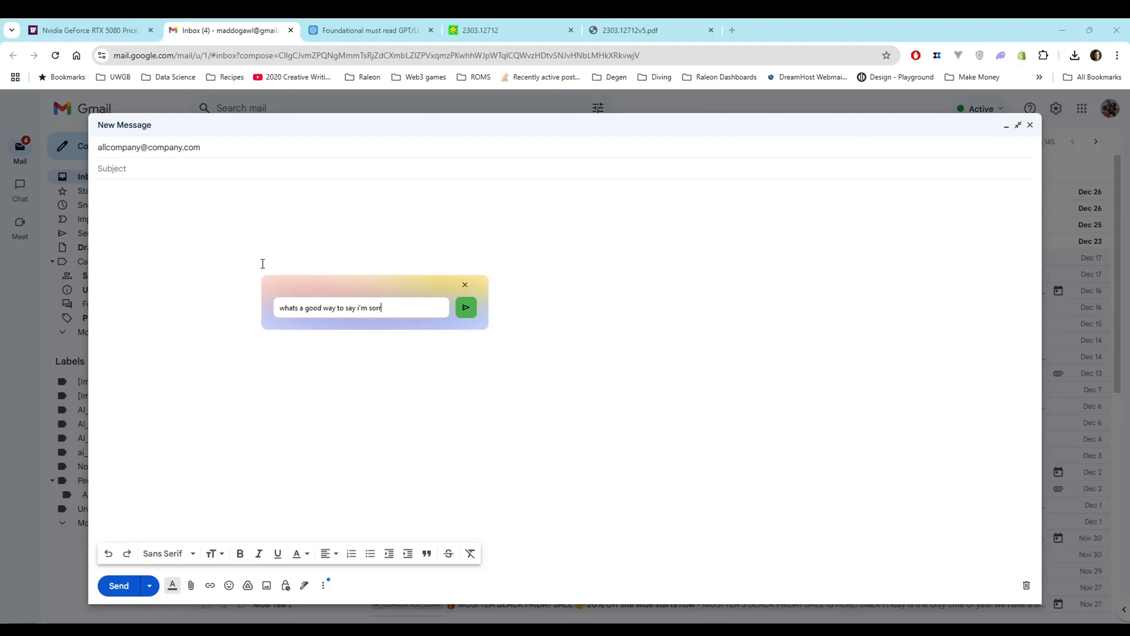
{"action": "type", "text": "y for "}
{"action": "type", "text": "changing the dere"}
{"action": "type", "text": "s"}
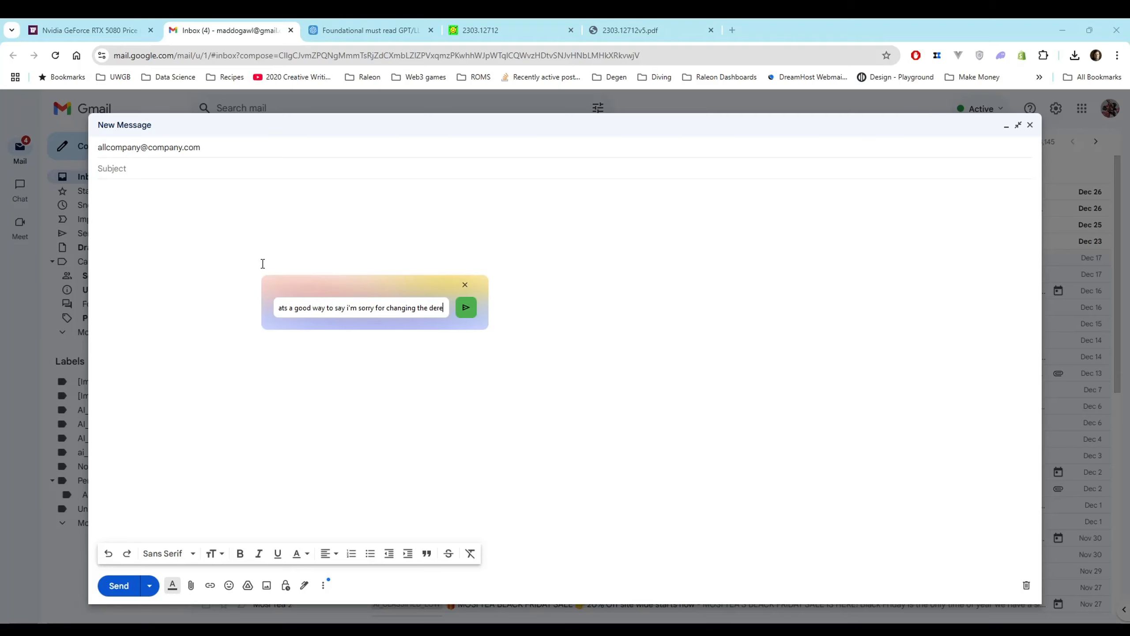
{"action": "key", "text": "BackSpace"}
{"action": "key", "text": "BackSpace"}
{"action": "key", "text": "BackSpace"}
{"action": "key", "text": "BackSpace"}
{"action": "type", "text": "ress code"}
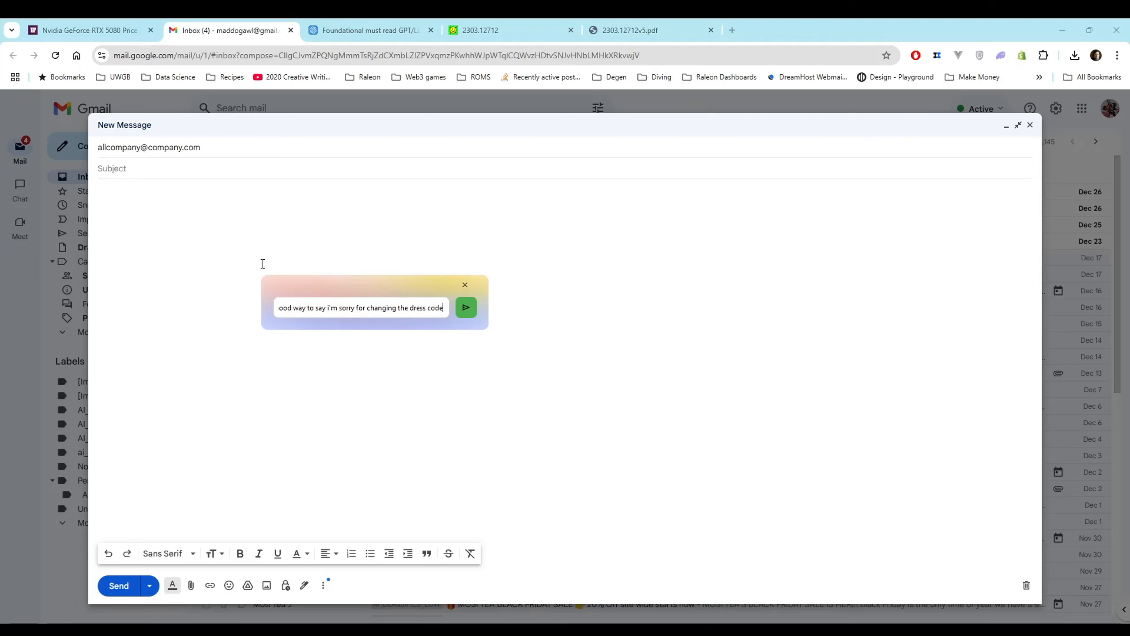
{"action": "key", "text": "Return"}
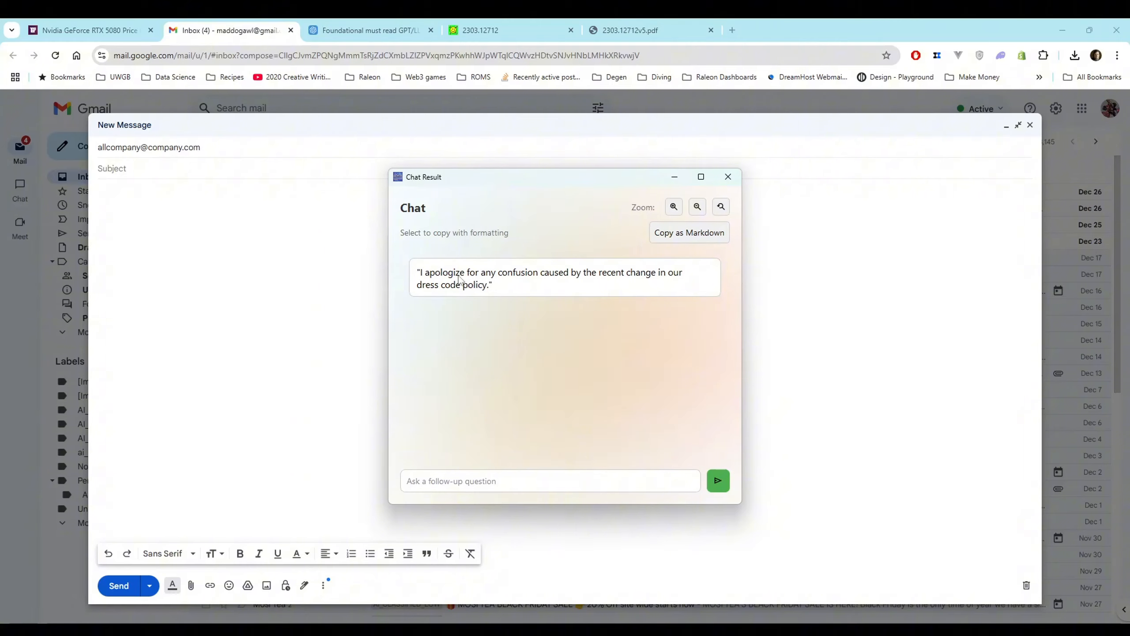
Send the follow-up question "can you turn that into an email?" in the chat result
{"action": "left_click", "coordinate": [535, 473]}
{"action": "type", "text": "can you turn that into an email?"}
{"action": "key", "text": "Return"}
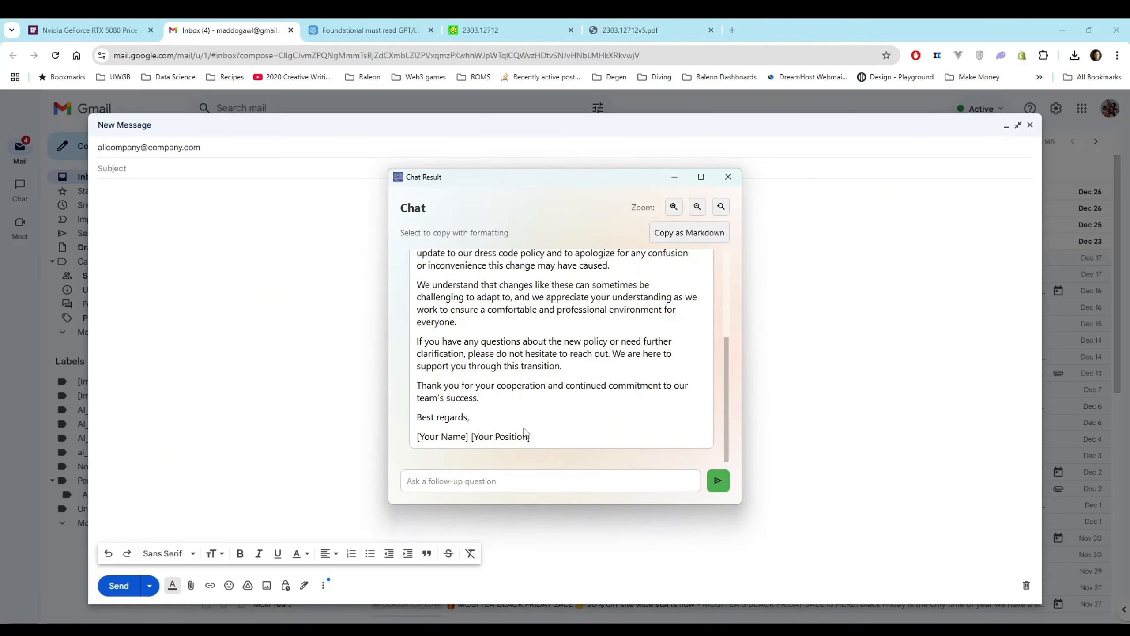
Copy the generated apology from "Dear Team," to the closing into the new message's body and close the chat result
{"action": "left_click_drag", "start_coordinate": [491, 428], "coordinate": [422, 290]}
{"action": "key", "text": "ctrl+c"}
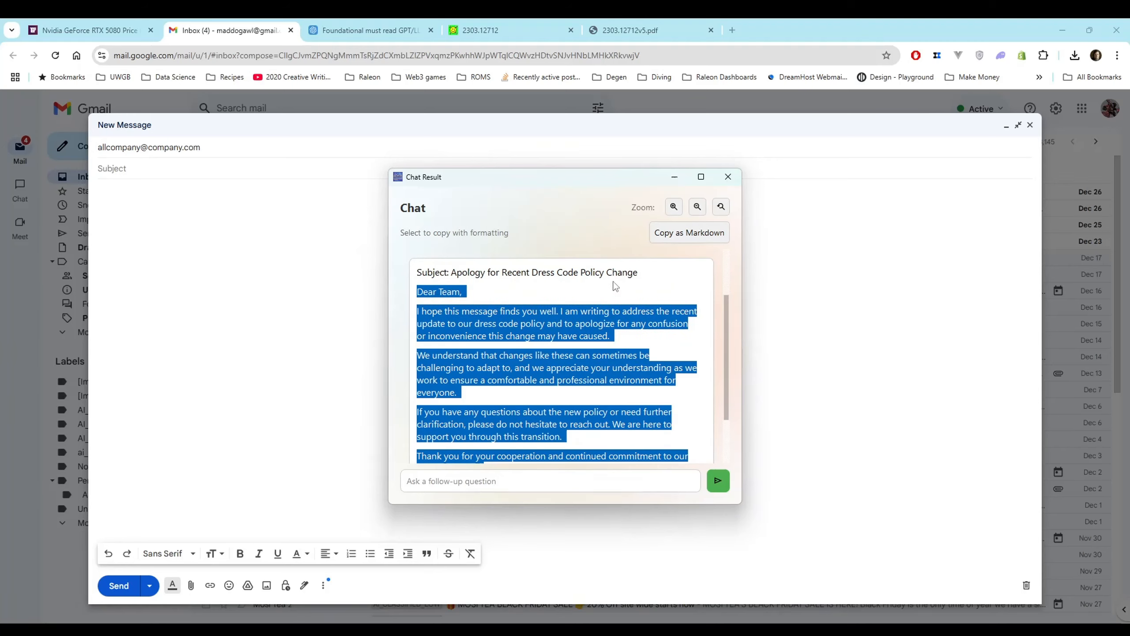
{"action": "left_click", "coordinate": [728, 176]}
{"action": "key", "text": "ctrl+v"}
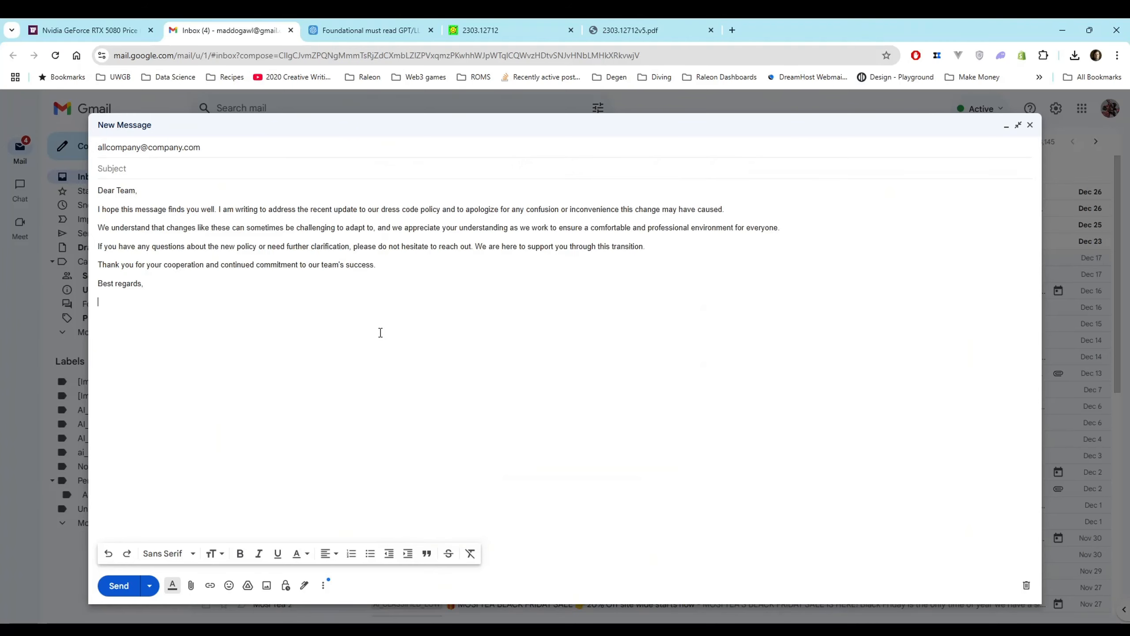
Add the sign-off "Yo boy and favorite boss" followed by the sender's name below "Best regards,"
{"action": "key", "text": "Return"}
{"action": "type", "text": "Yo boy and favorite boss Gosu"}
Try rewriting the informal sign-off line with the tool's Professional option and undo the replacement
{"action": "left_click_drag", "start_coordinate": [216, 308], "coordinate": [100, 310]}
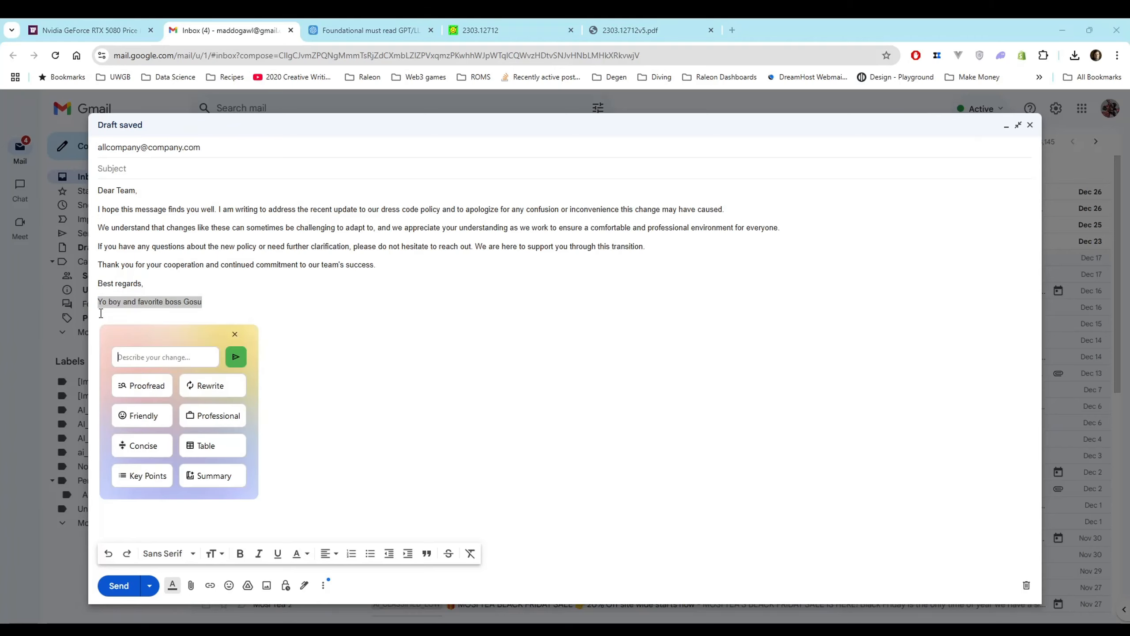
{"action": "left_click", "coordinate": [234, 417]}
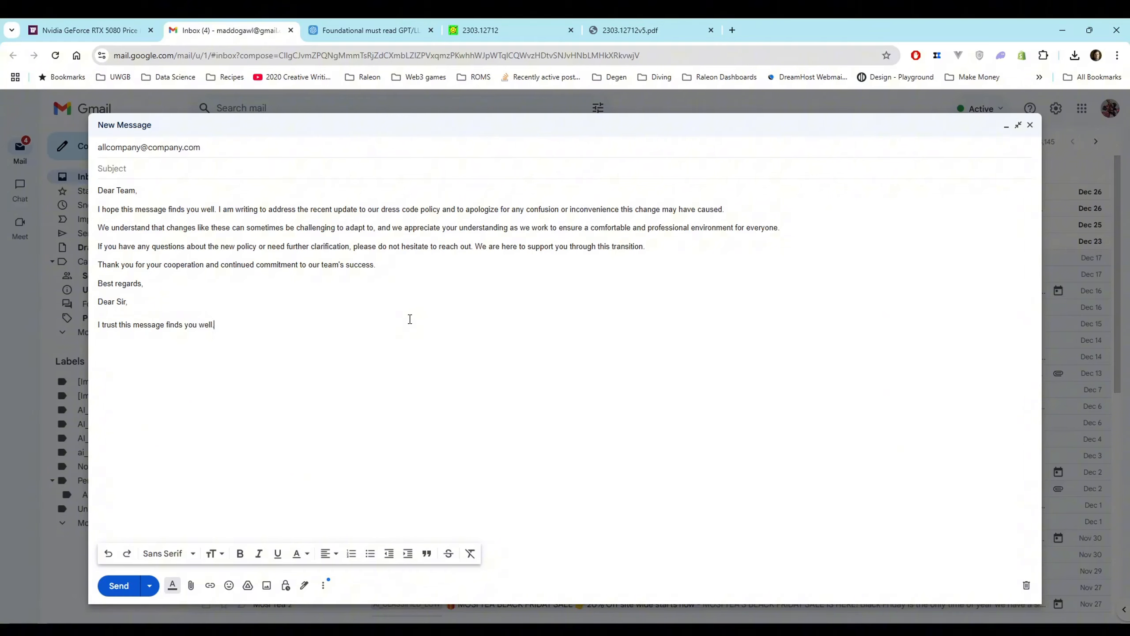
{"action": "key", "text": "ctrl+z"}
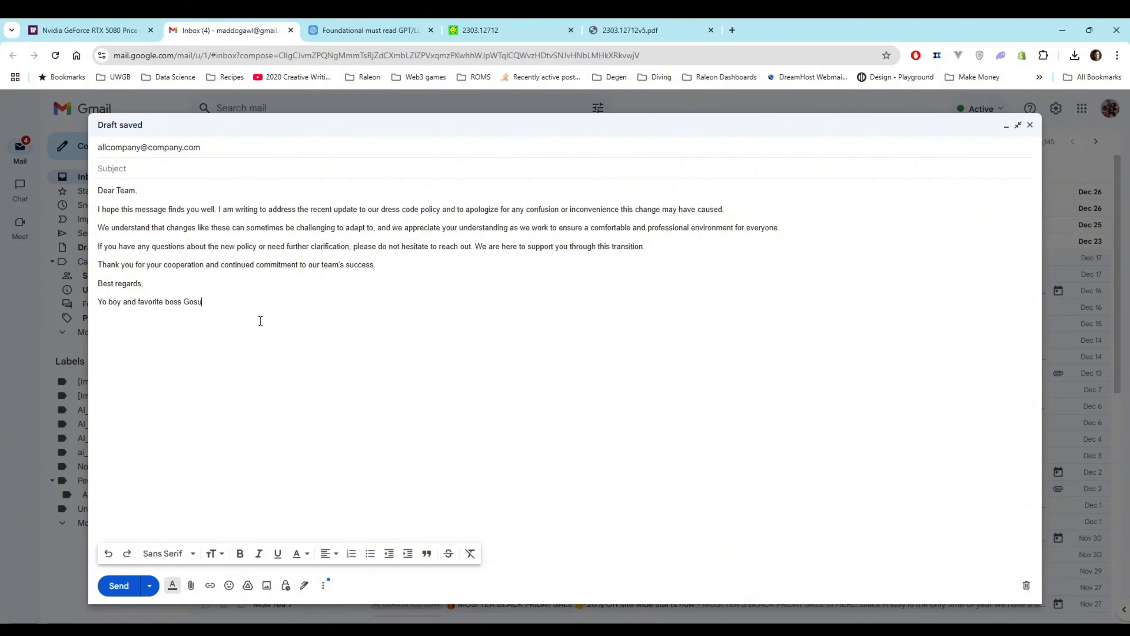
Replace the informal sign-off with the tool's formal version and delete the lines from the first "Best regards," to "I trust this message finds you well."
{"action": "left_click_drag", "start_coordinate": [202, 302], "coordinate": [99, 308]}
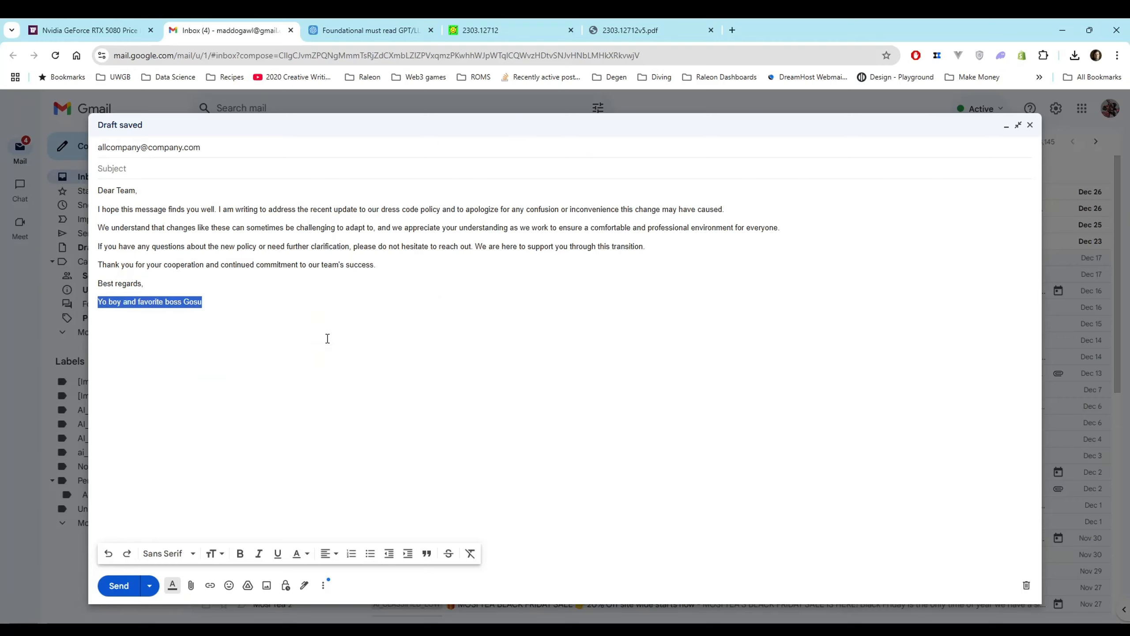
{"action": "key", "text": "ctrl+y"}
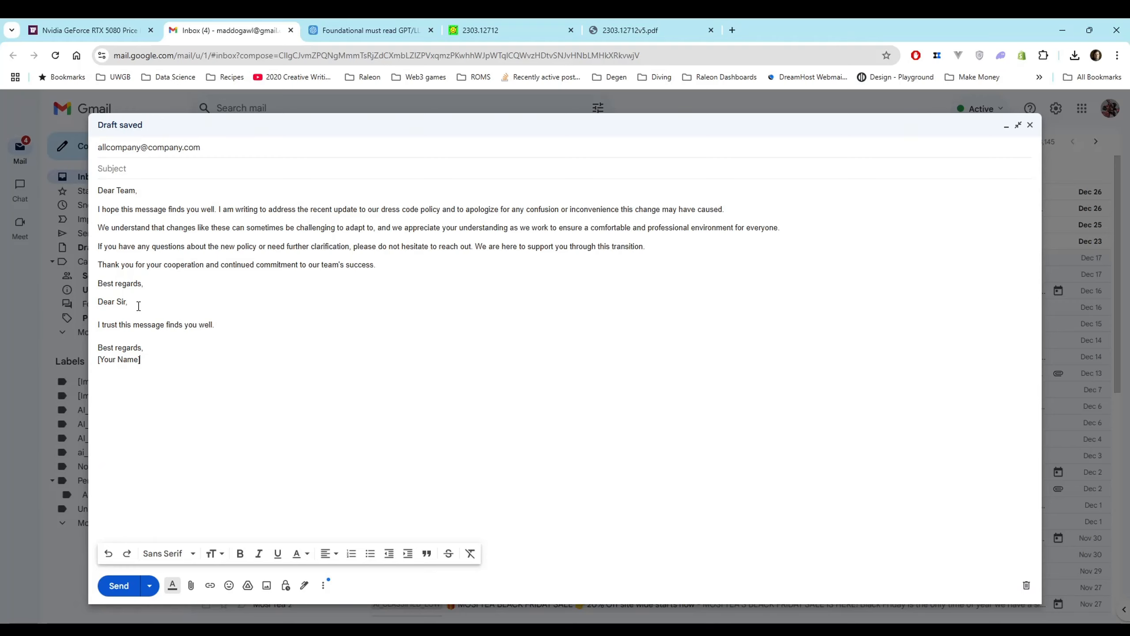
{"action": "left_click_drag", "start_coordinate": [232, 331], "coordinate": [90, 292]}
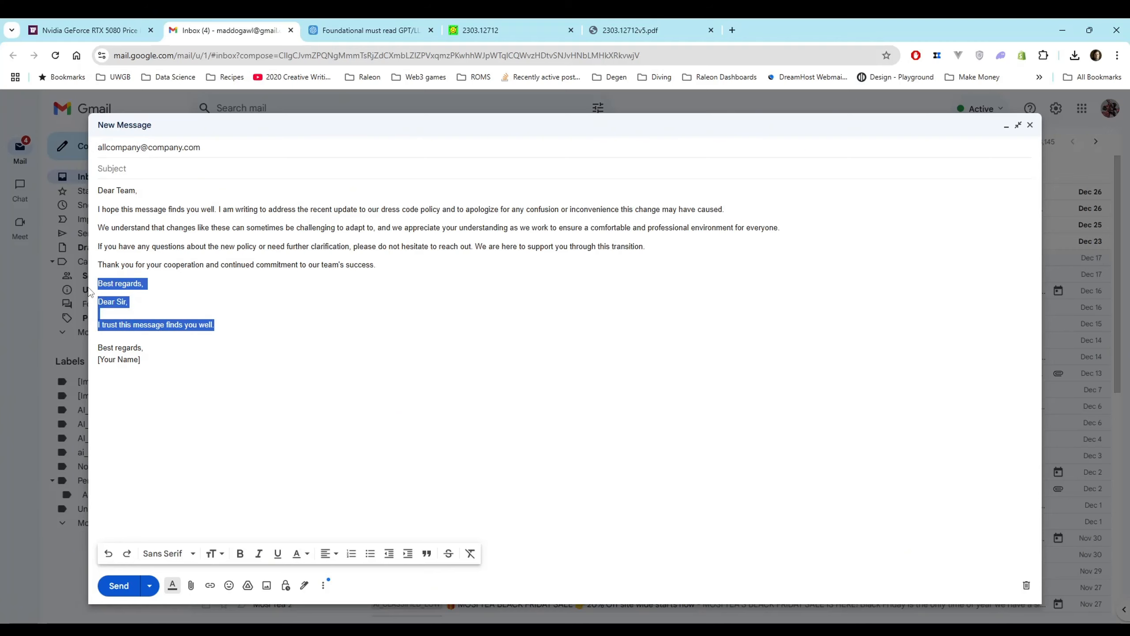
{"action": "key", "text": "BackSpace"}
{"action": "key", "text": "BackSpace"}
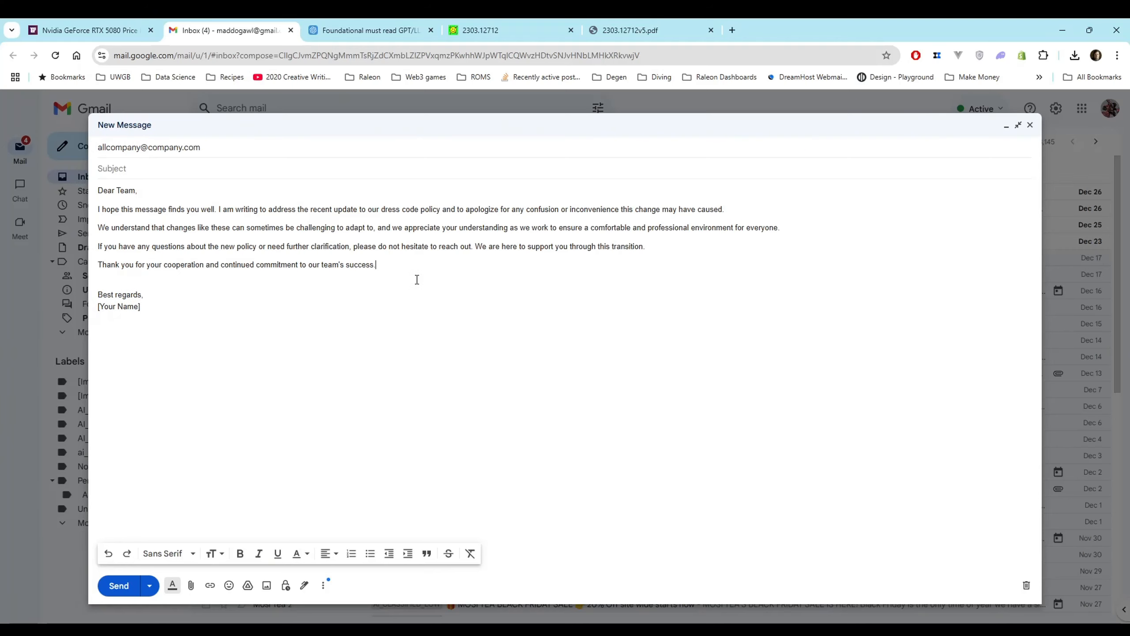
Proofread the four paragraphs between "Dear Team," and "Best regards," and rewrite them in a friendly tone with the writing tool
{"action": "left_click_drag", "start_coordinate": [411, 265], "coordinate": [99, 209]}
{"action": "key", "text": "ctrl+c"}
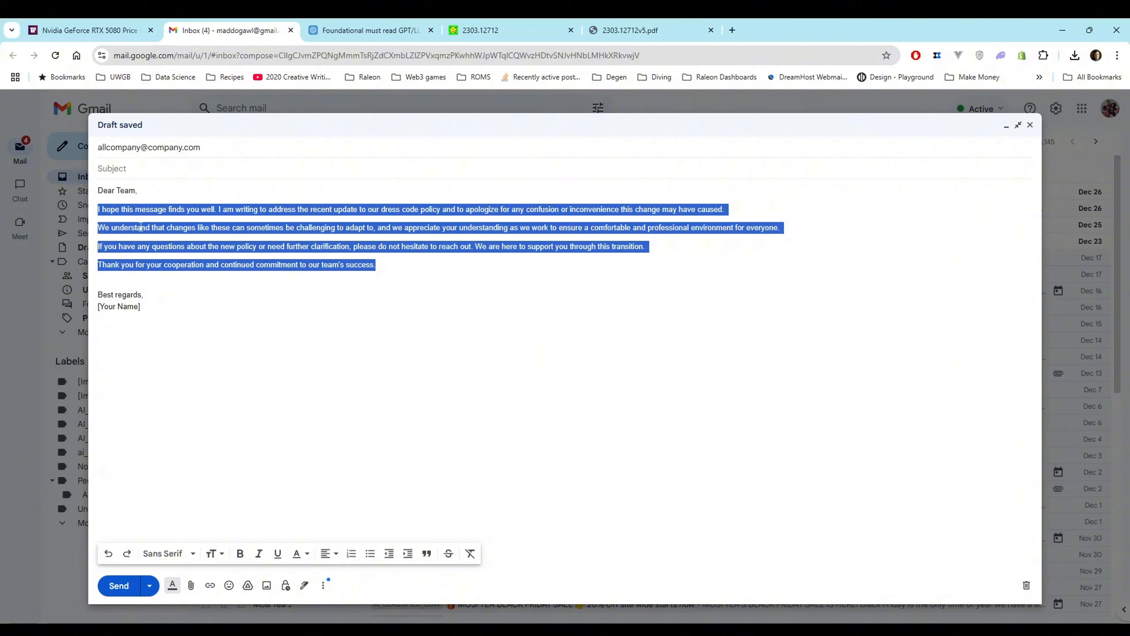
{"action": "key", "text": "ctrl+space"}
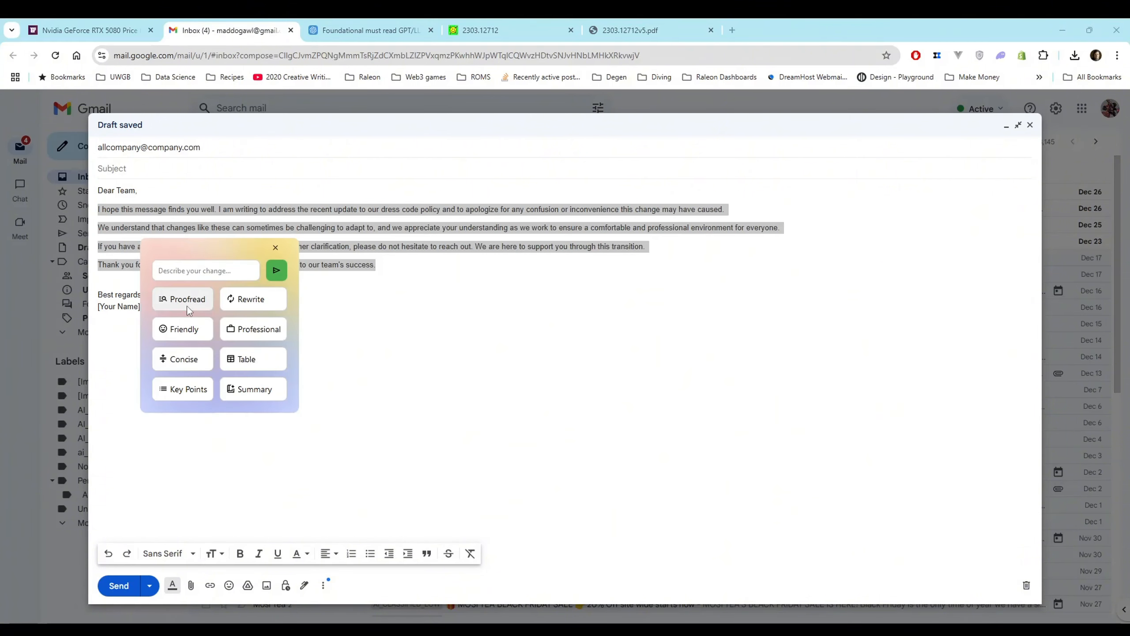
{"action": "key", "text": "Escape"}
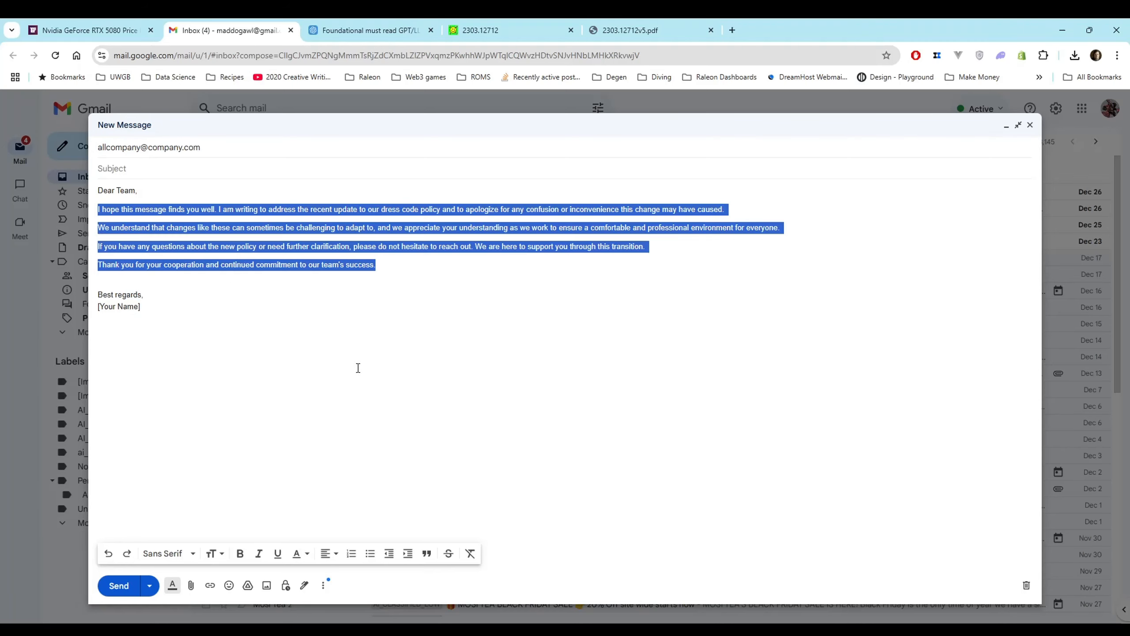
{"action": "key", "text": "ctrl+v"}
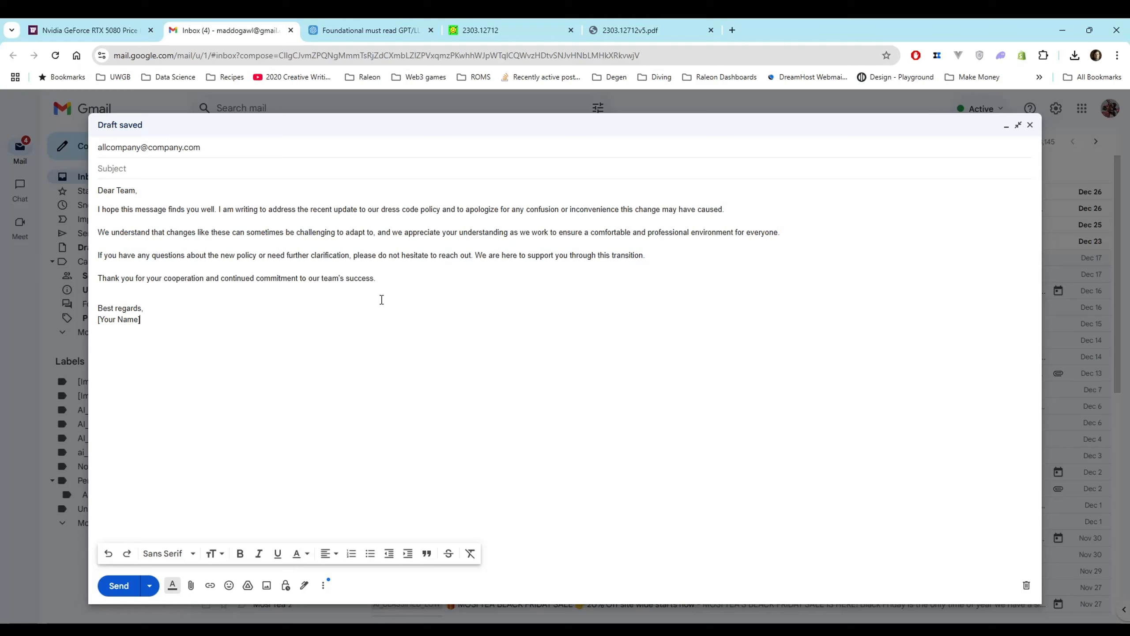
{"action": "left_click_drag", "start_coordinate": [389, 287], "coordinate": [94, 211]}
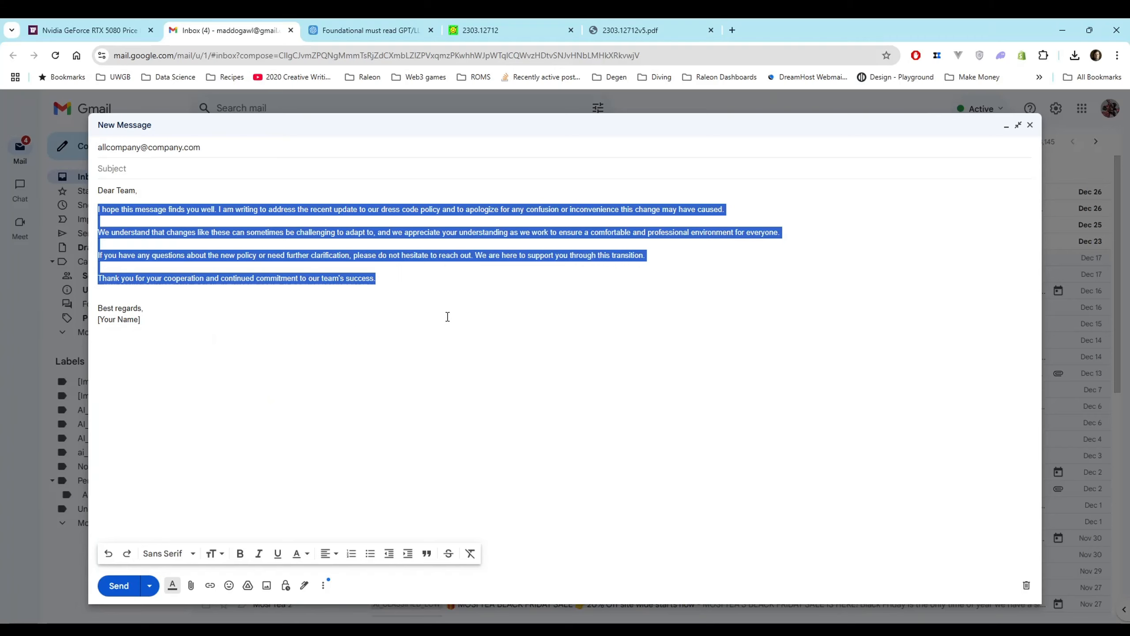
{"action": "type", "text": "Hi there! I trust this message finds you well. Just wanted to touch base about the recent update to our dress code policy. We know changes can be a bit tricky, but we're here to make sure everyone feels comfortable and professional in their roles.  If you've got any questions or need some more info, just let us know! We're all ears and ready to help as we navigate this together.  Thanks so much for your understanding and continued support. It means the world to our team! 😊"}
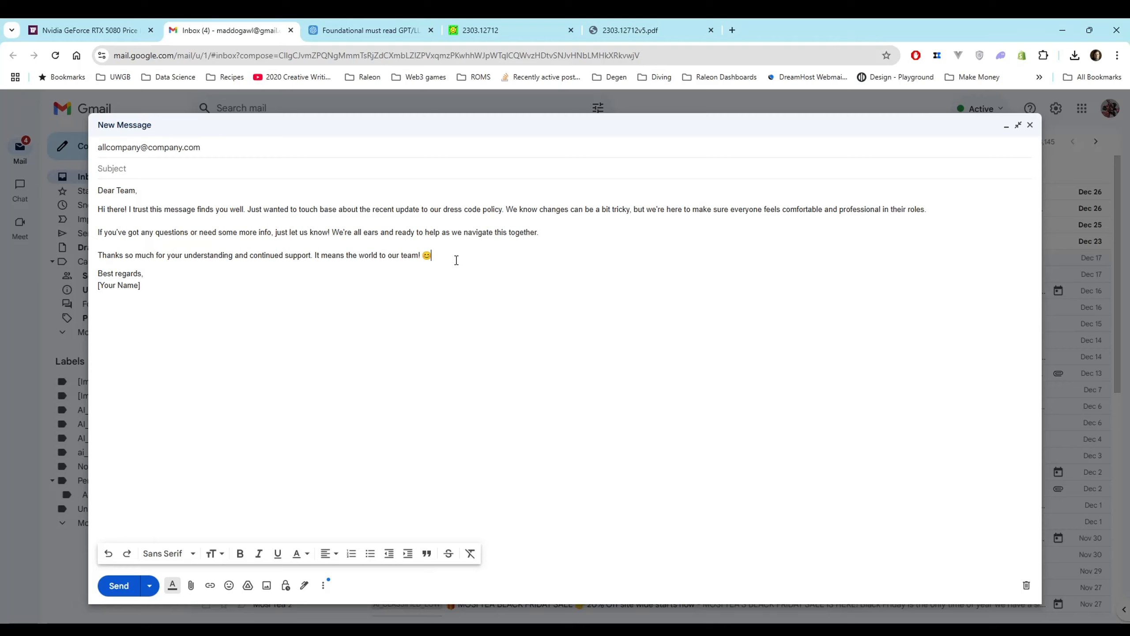
Ask the AI "what is the capital of Germany" without any text selected
{"action": "key", "text": "ctrl+space"}
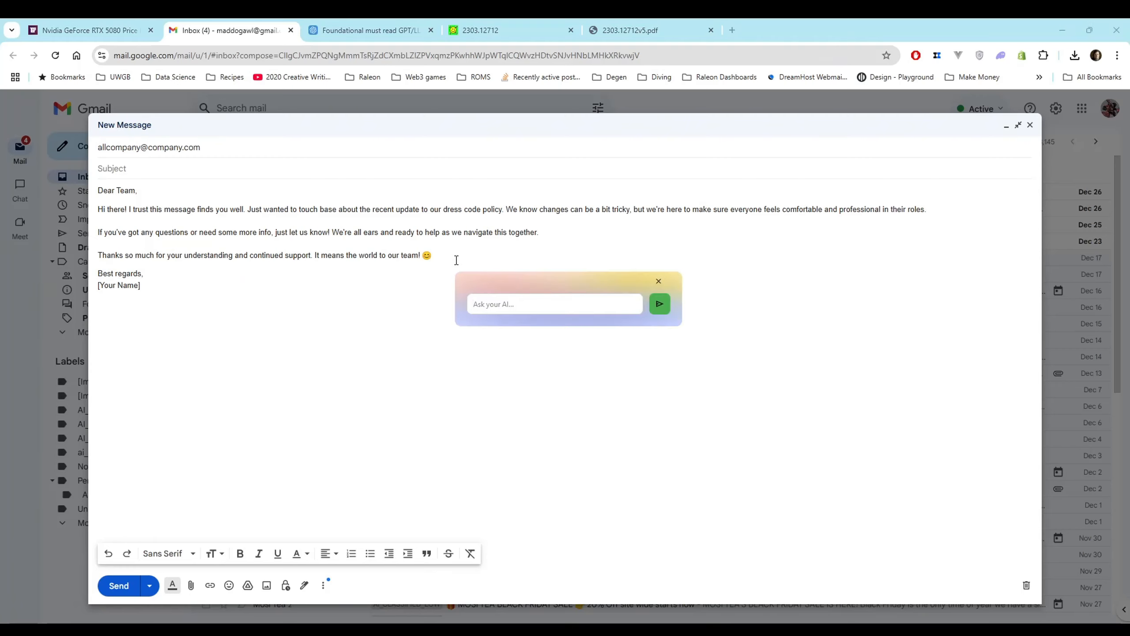
{"action": "type", "text": "what is the capital of Germany"}
{"action": "key", "text": "Return"}
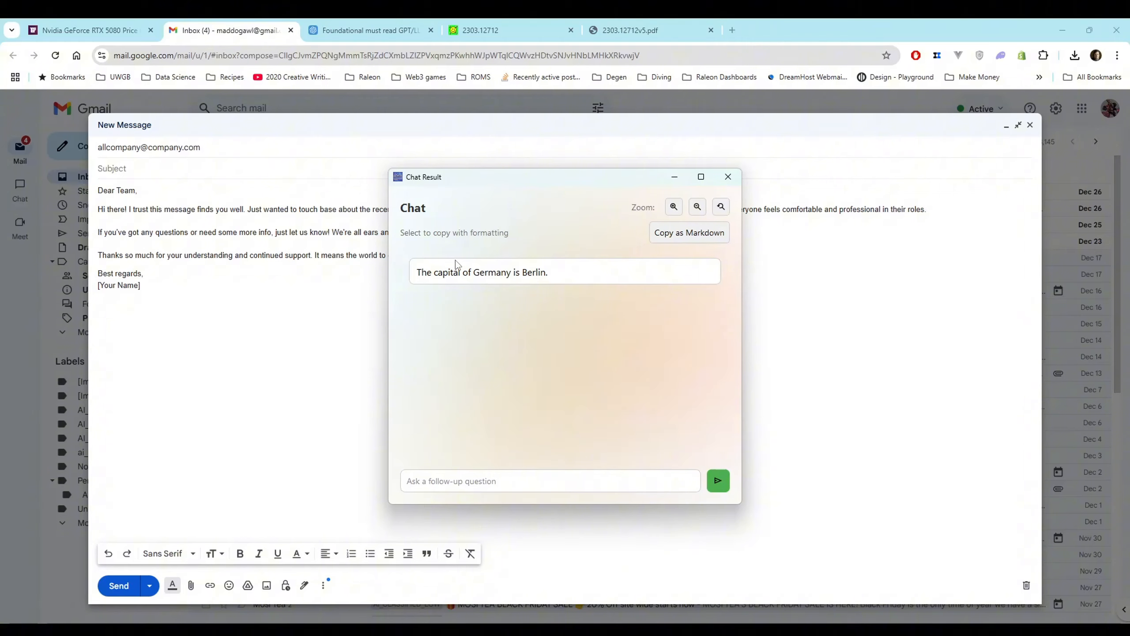
Enter a follow-up question beginning "how many people" in the chat result
{"action": "left_click", "coordinate": [433, 477]}
{"action": "type", "text": "how many people l"}
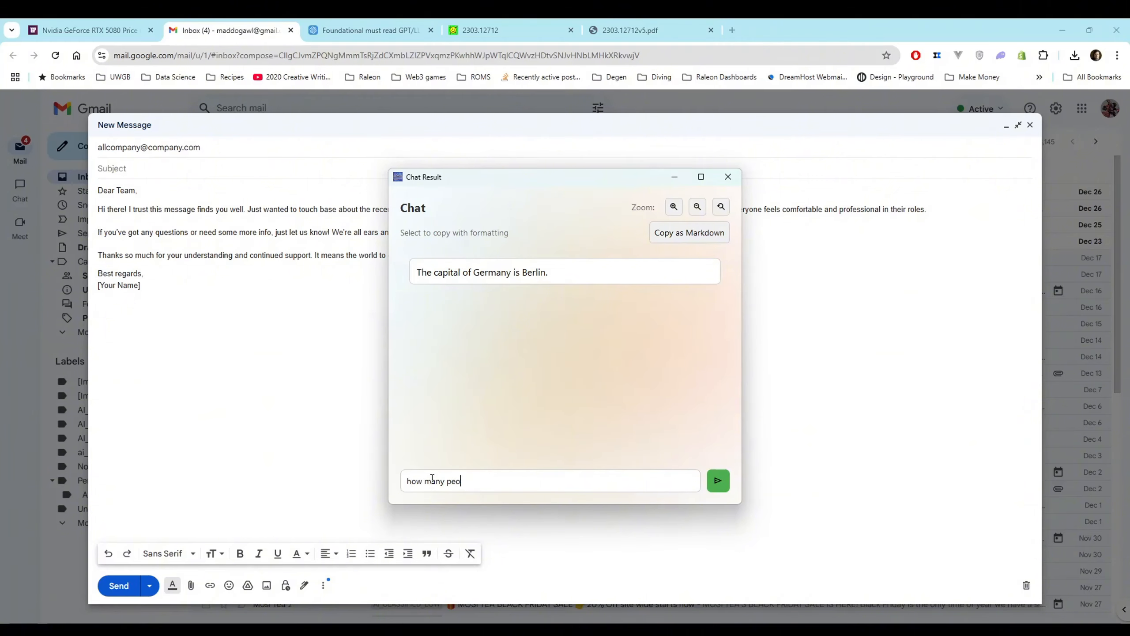
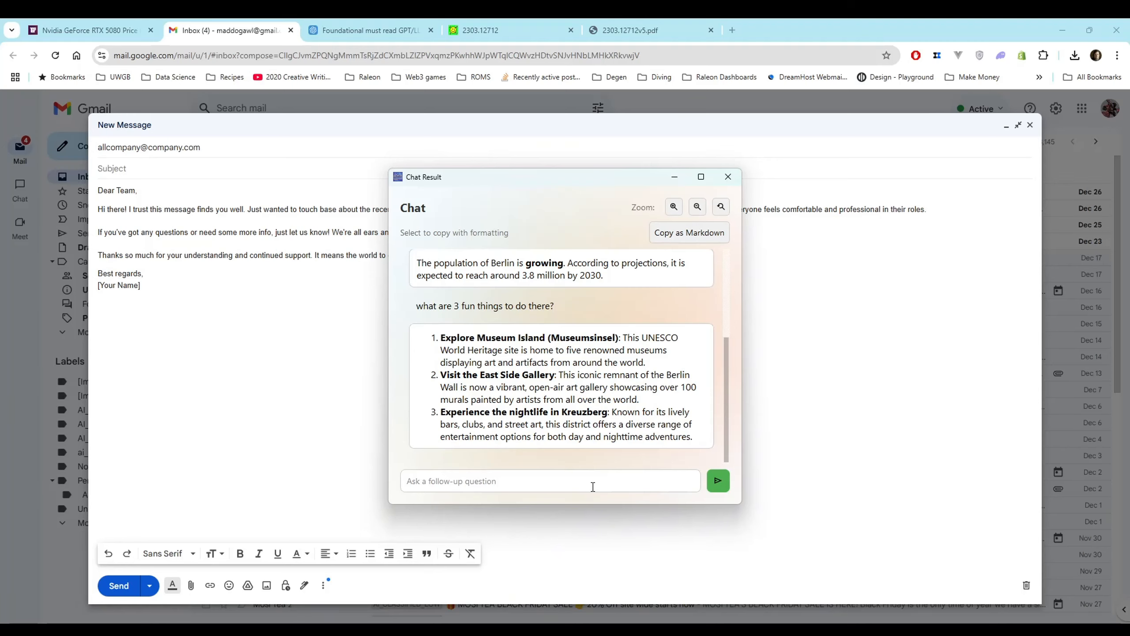
Close the chat result and eject the mistral-nemo-instruct-2407 model from the LM Studio server
{"action": "left_click", "coordinate": [729, 176]}
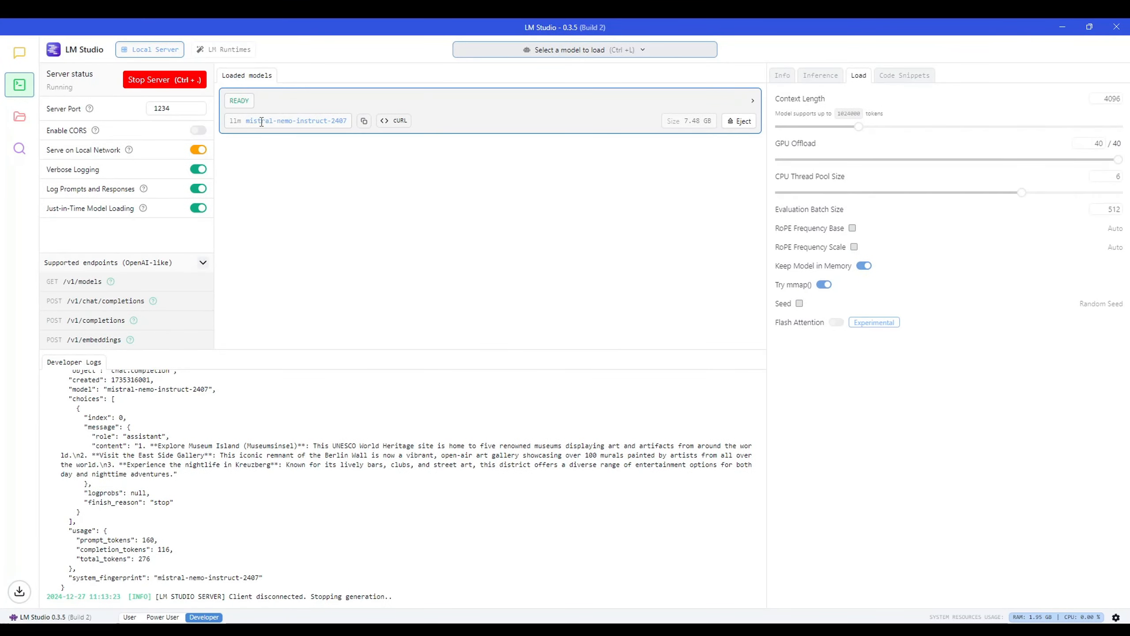
{"action": "left_click_drag", "start_coordinate": [245, 121], "coordinate": [348, 130]}
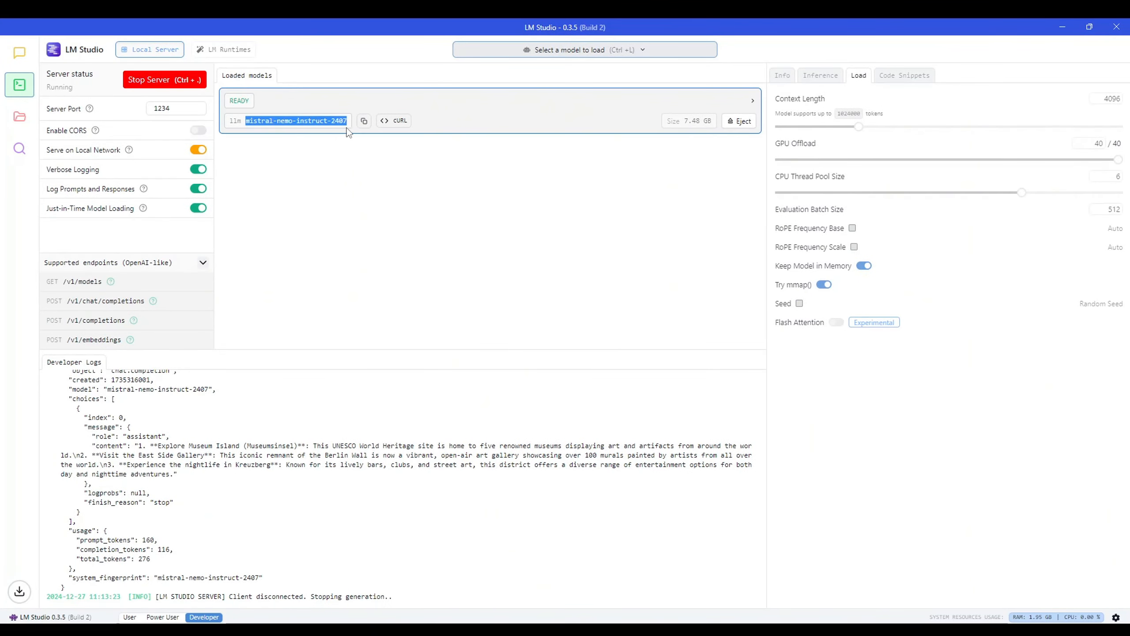
{"action": "left_click", "coordinate": [342, 151]}
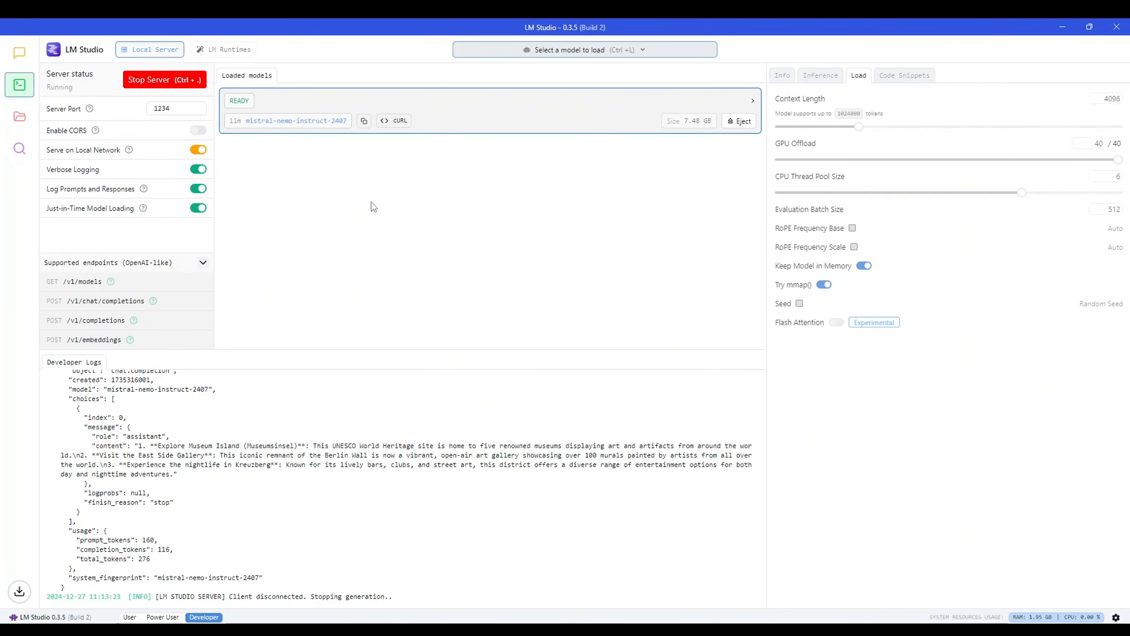
{"action": "left_click", "coordinate": [739, 124]}
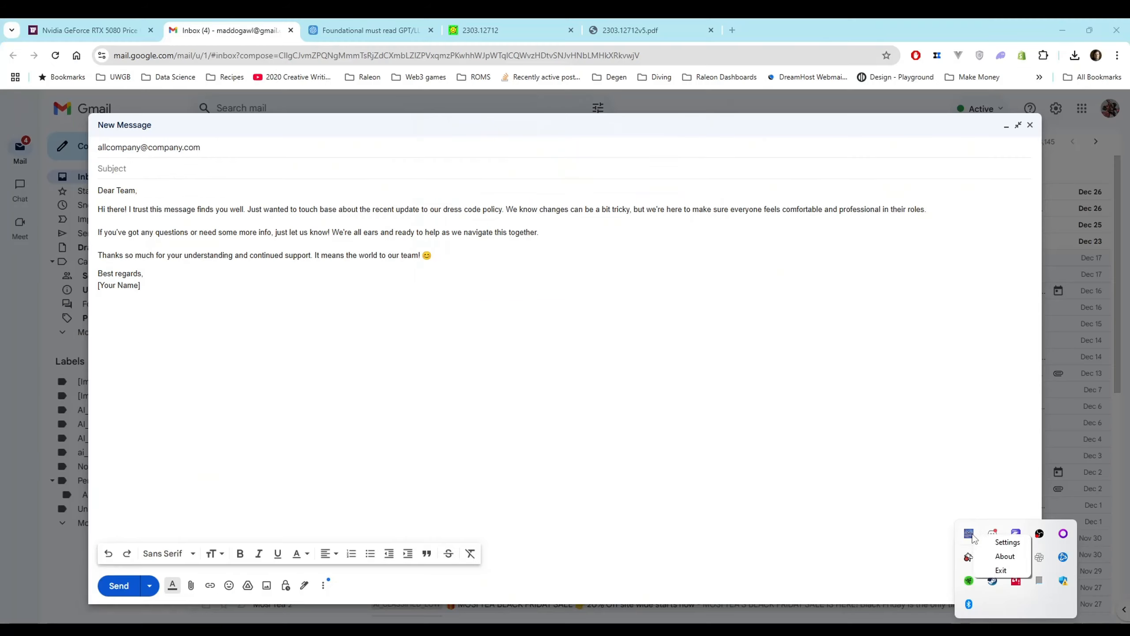
Set the API model to phi-4 in the Writing Tools settings and save them
{"action": "left_click", "coordinate": [985, 540]}
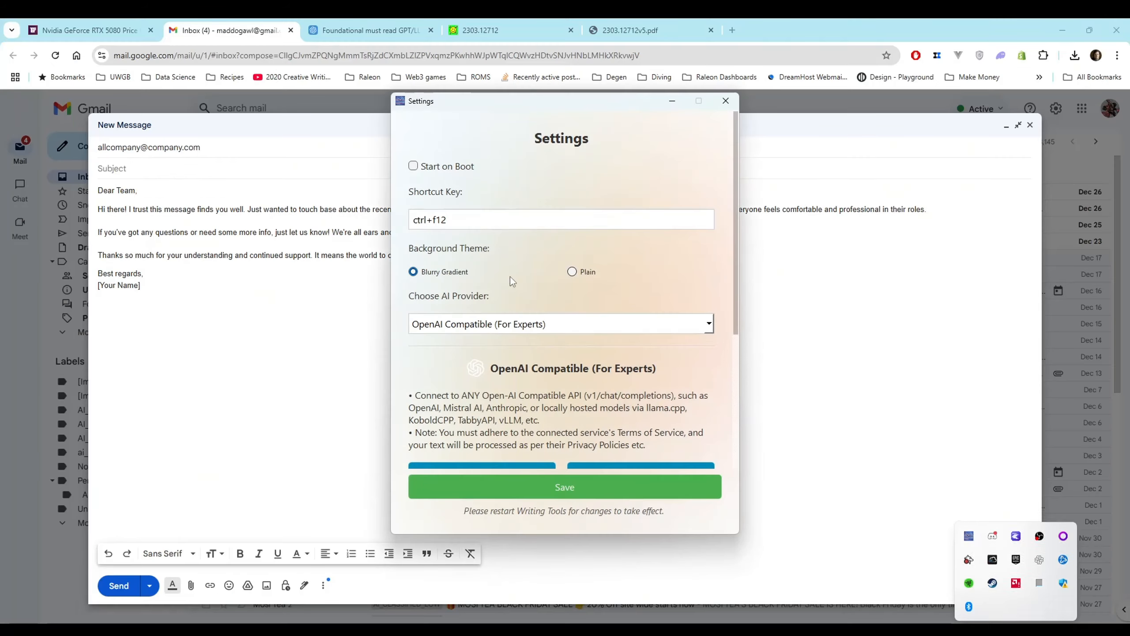
{"action": "scroll", "coordinate": [507, 276], "scroll_direction": "down", "scroll_amount": 5}
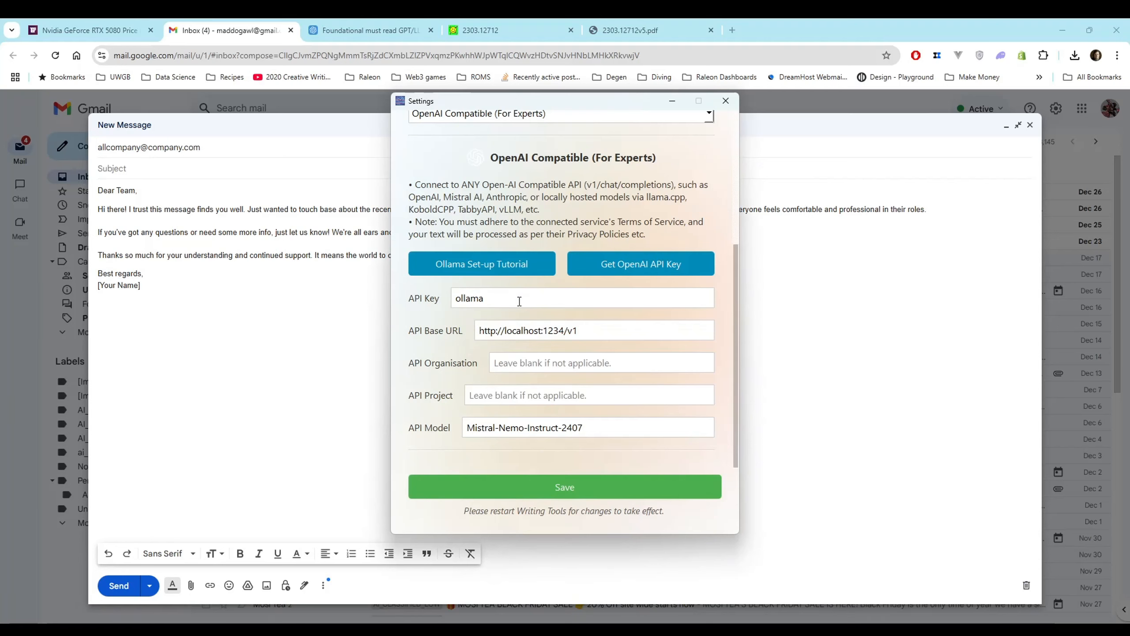
{"action": "left_click_drag", "start_coordinate": [587, 427], "coordinate": [408, 440]}
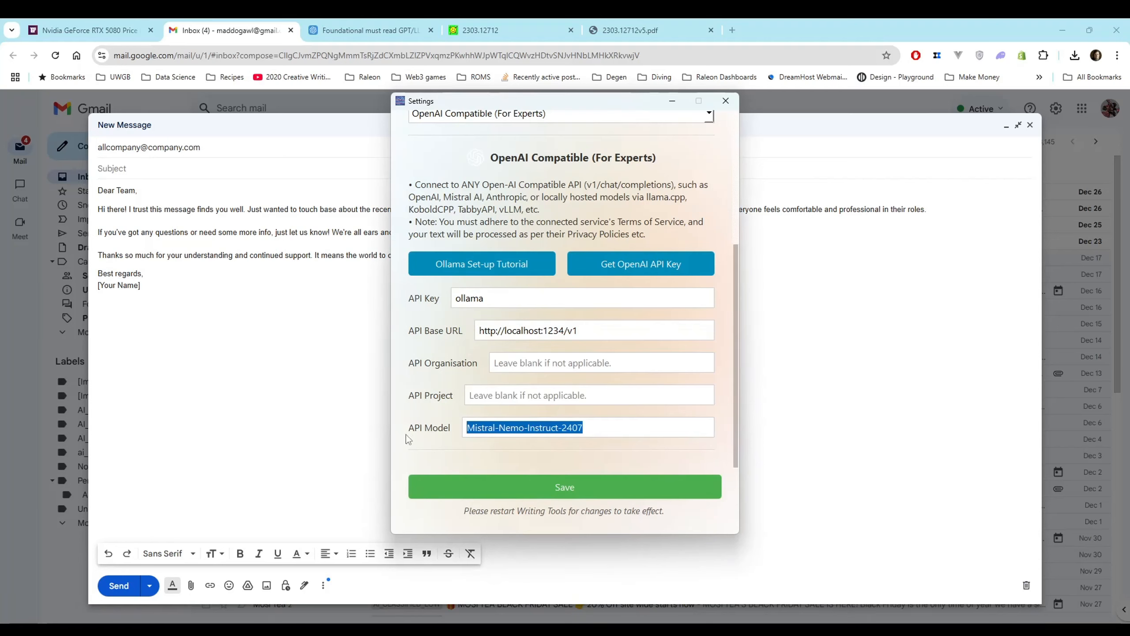
{"action": "type", "text": "phi-4"}
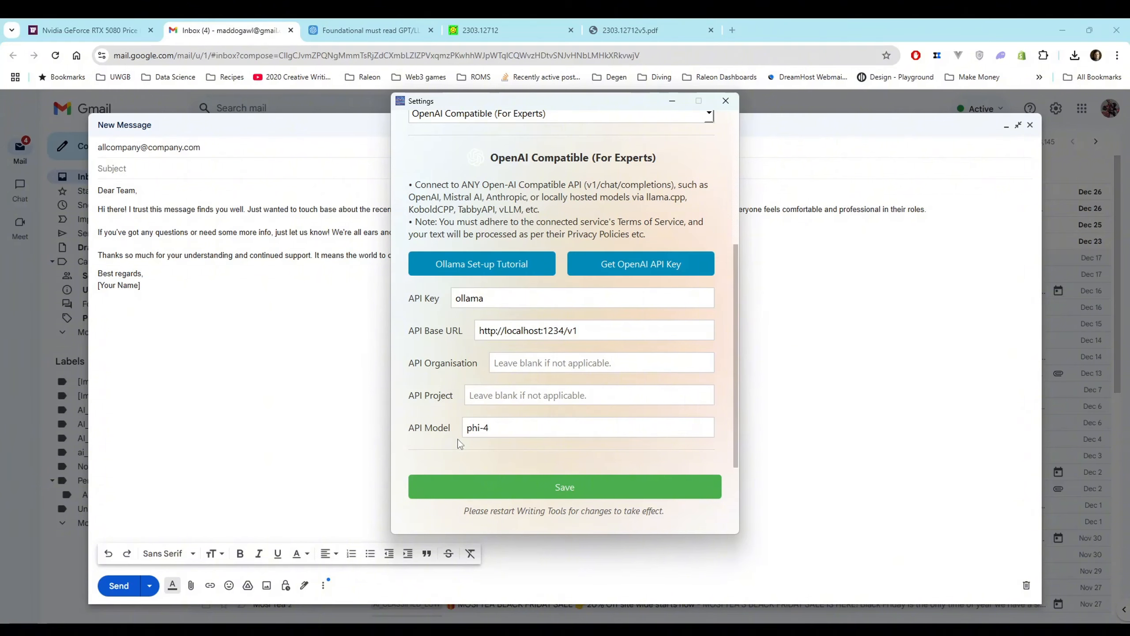
{"action": "left_click", "coordinate": [520, 481]}
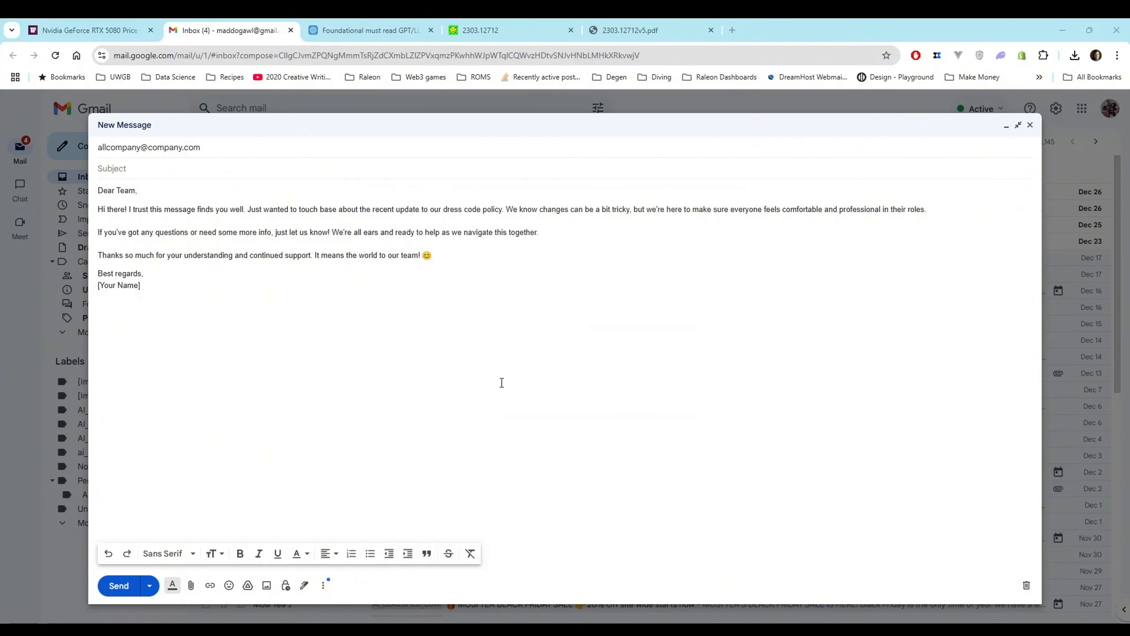
Rewrite the email paragraphs between "Dear Team," and "Best regards," in a professional tone and paste the new version over them
{"action": "left_click_drag", "start_coordinate": [449, 254], "coordinate": [62, 213]}
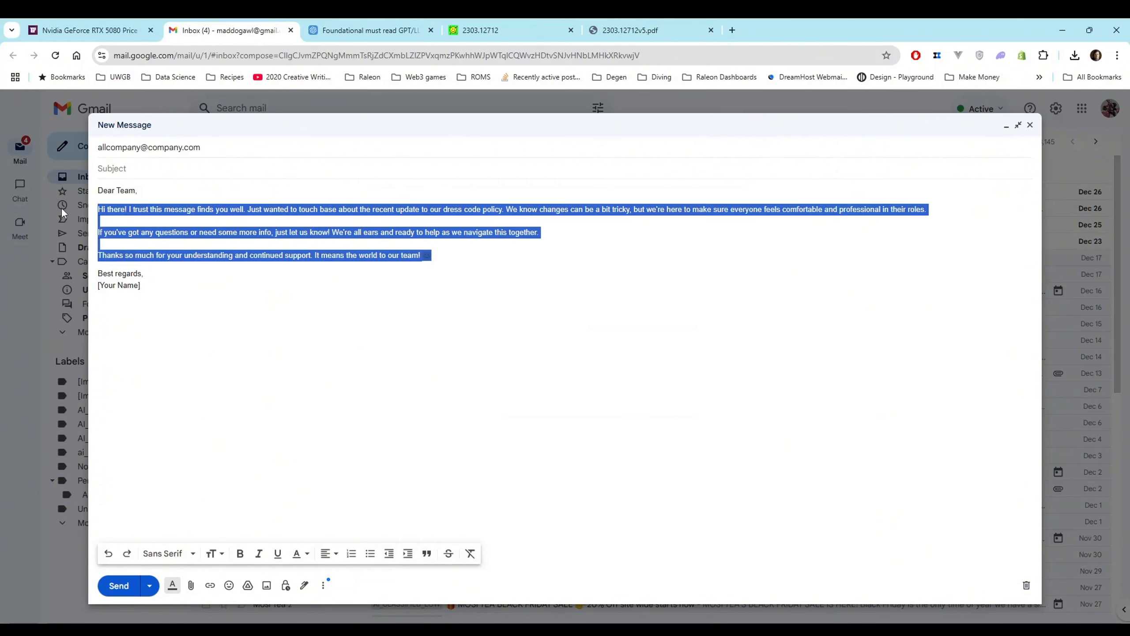
{"action": "key", "text": "ctrl+space"}
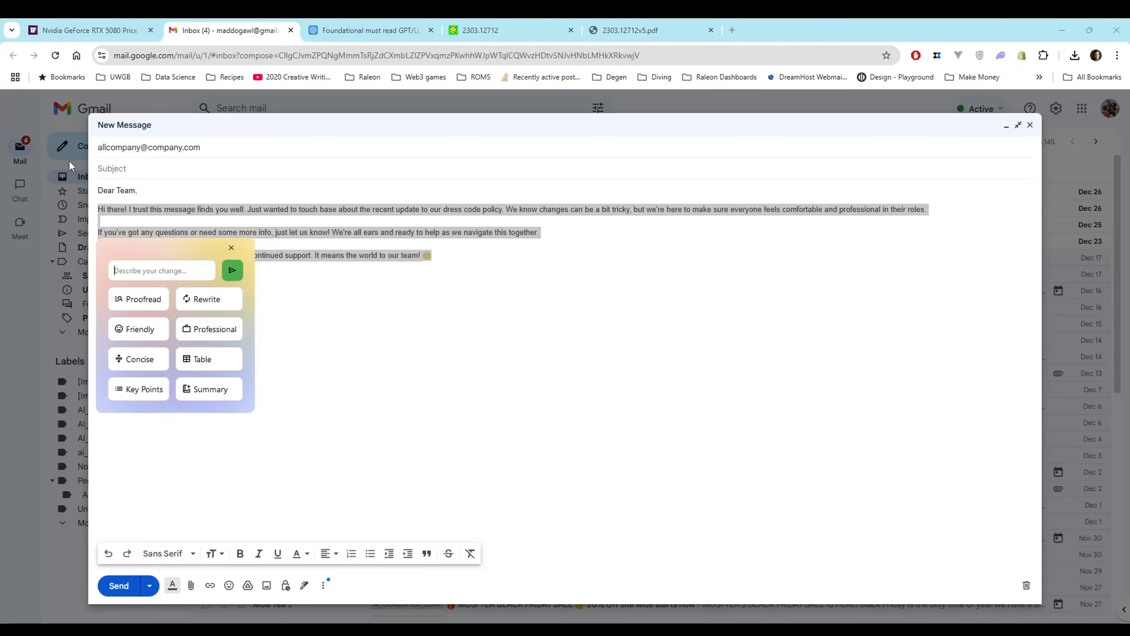
{"action": "left_click", "coordinate": [204, 335]}
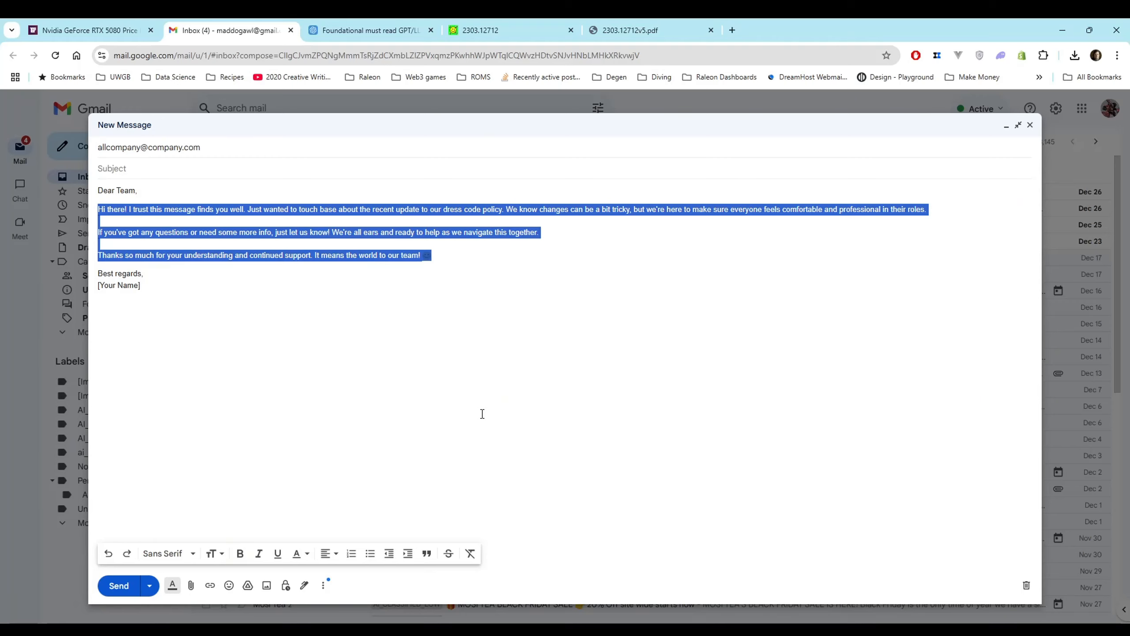
{"action": "type", "text": "Subject: Update on Dress Code Policy  Dear Team,  I hope this message finds you well. I am writing to inform you about the recent update to our dress code policy. We understand that changes can present challenges, but we are committed to ensuring everyone feels comfortable and professional in their roles.  Should you have any questions or require further information, please do not hesitate to reach out. Our team is available to assist and support you as we navigate this transition together.  Thank you for your understanding and continued support. Your cooperation is invaluable to our team.  Best regards,  [Your Name] [Your Position] [Your Contact Information]"}
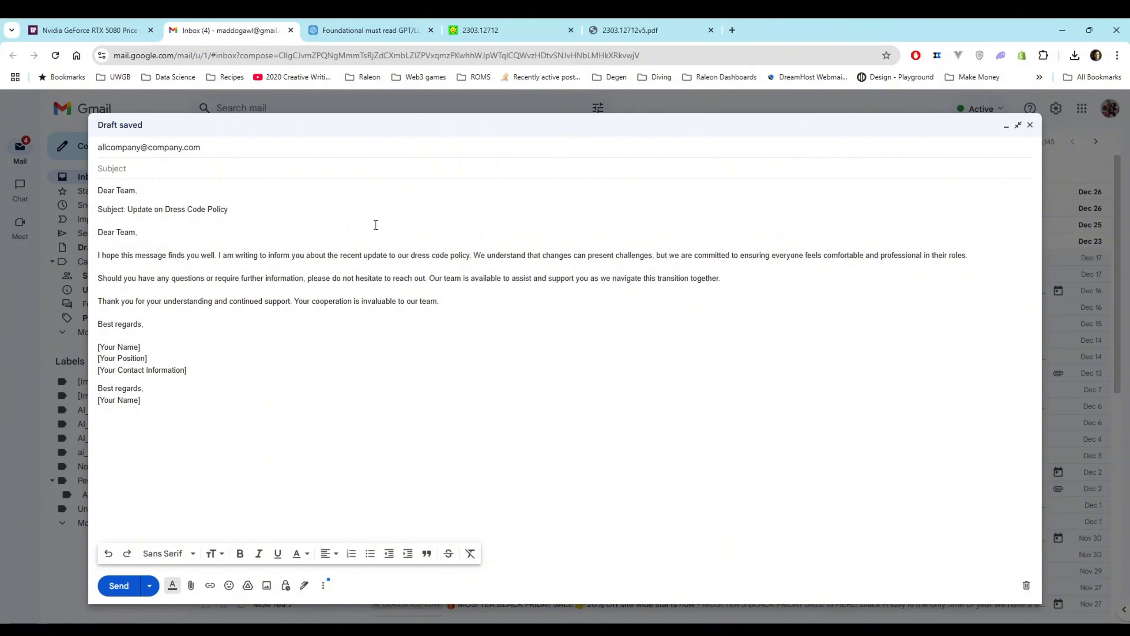
Delete the duplicate "Dear Team,", the "Subject: Update on Dress Code Policy" line, the leading blank lines and everything below the first "Best regards,"
{"action": "left_click_drag", "start_coordinate": [265, 217], "coordinate": [94, 197]}
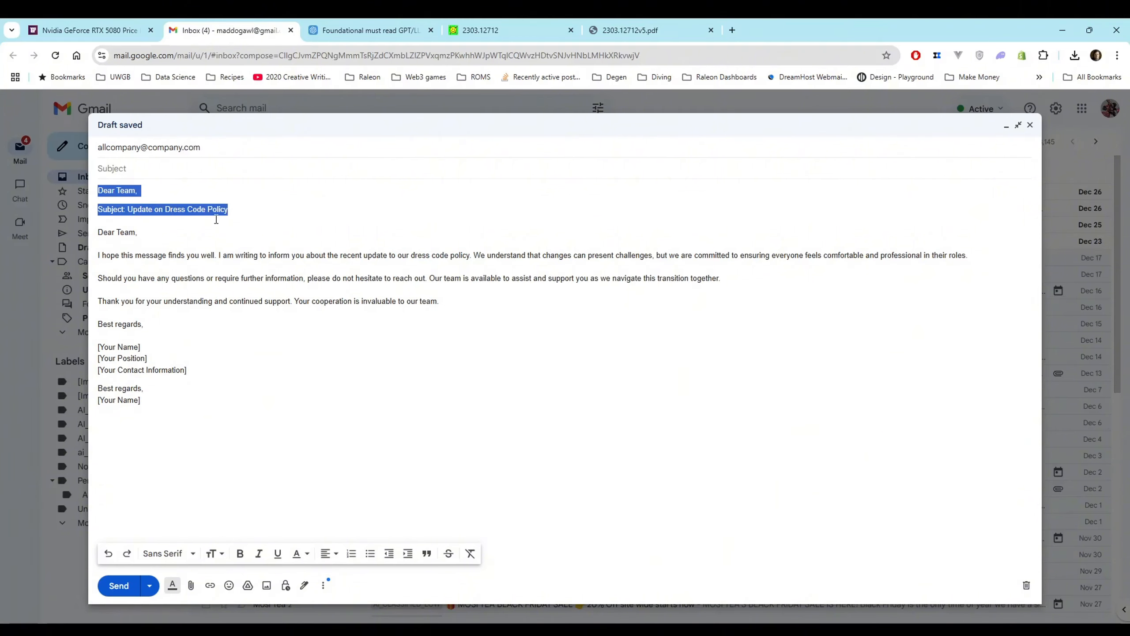
{"action": "left_click_drag", "start_coordinate": [173, 190], "coordinate": [95, 192]}
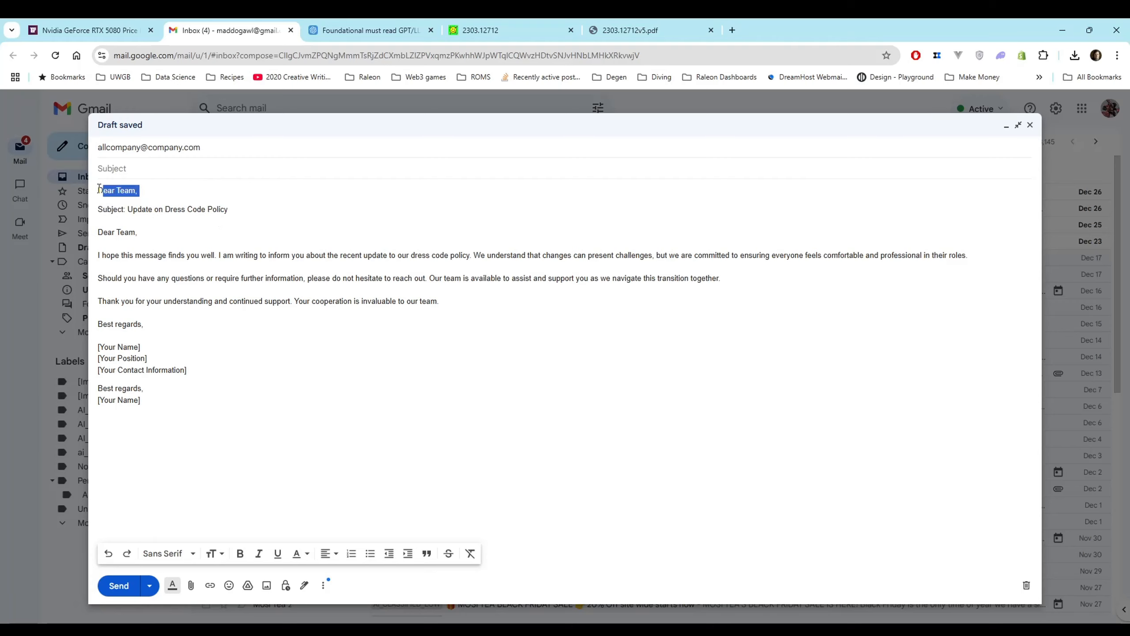
{"action": "key", "text": "BackSpace"}
{"action": "left_click_drag", "start_coordinate": [290, 212], "coordinate": [94, 209]}
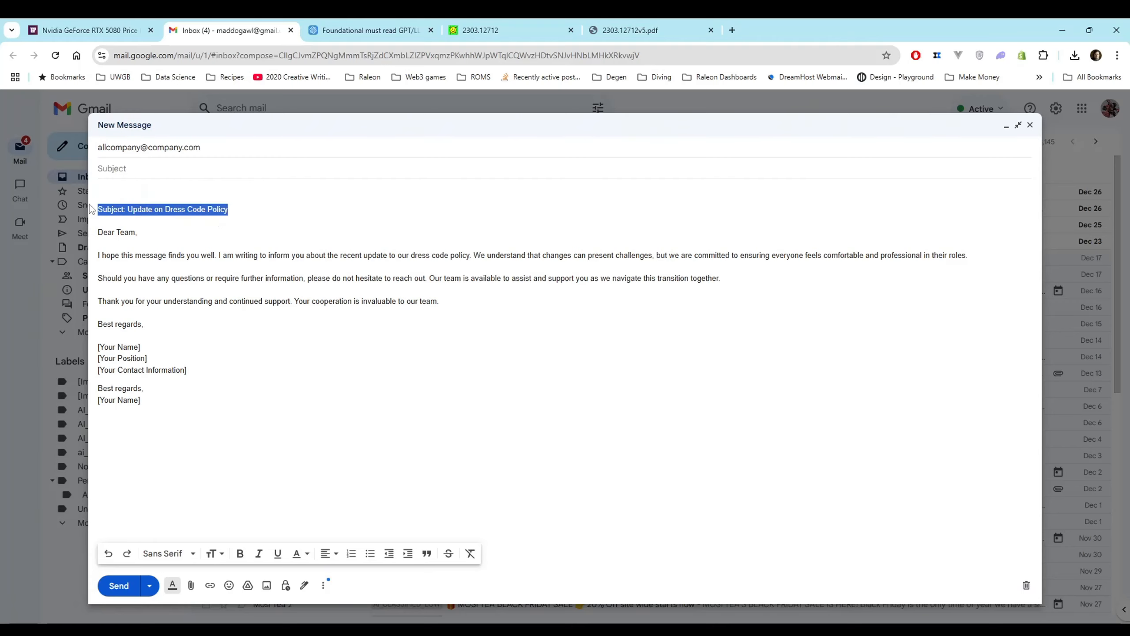
{"action": "key", "text": "BackSpace"}
{"action": "key", "text": "BackSpace"}
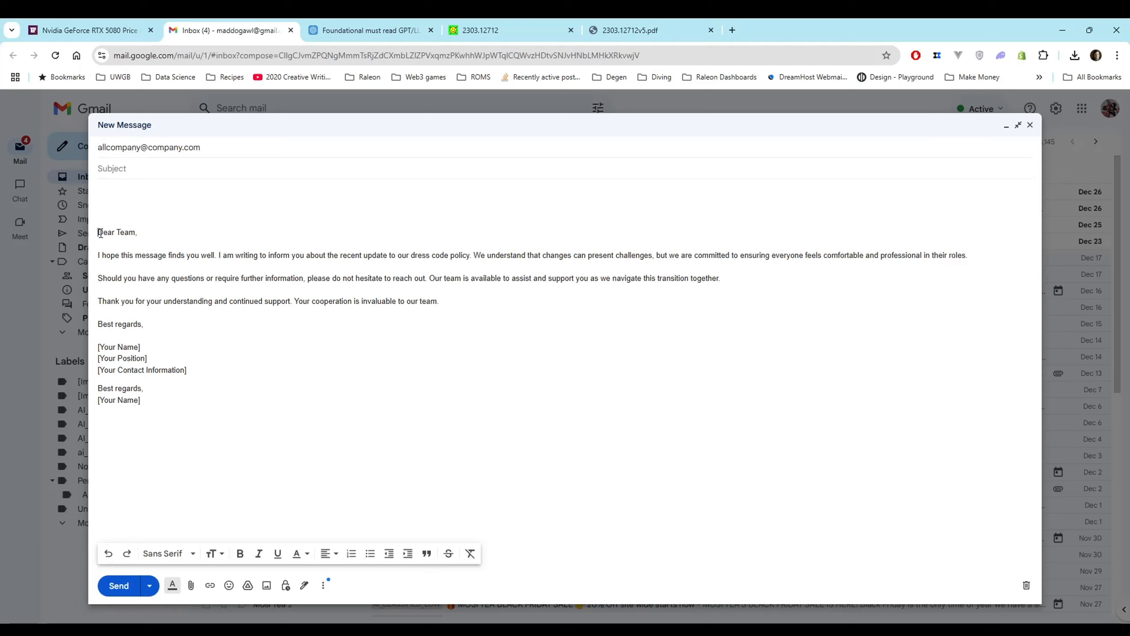
{"action": "left_click_drag", "start_coordinate": [163, 394], "coordinate": [77, 331]}
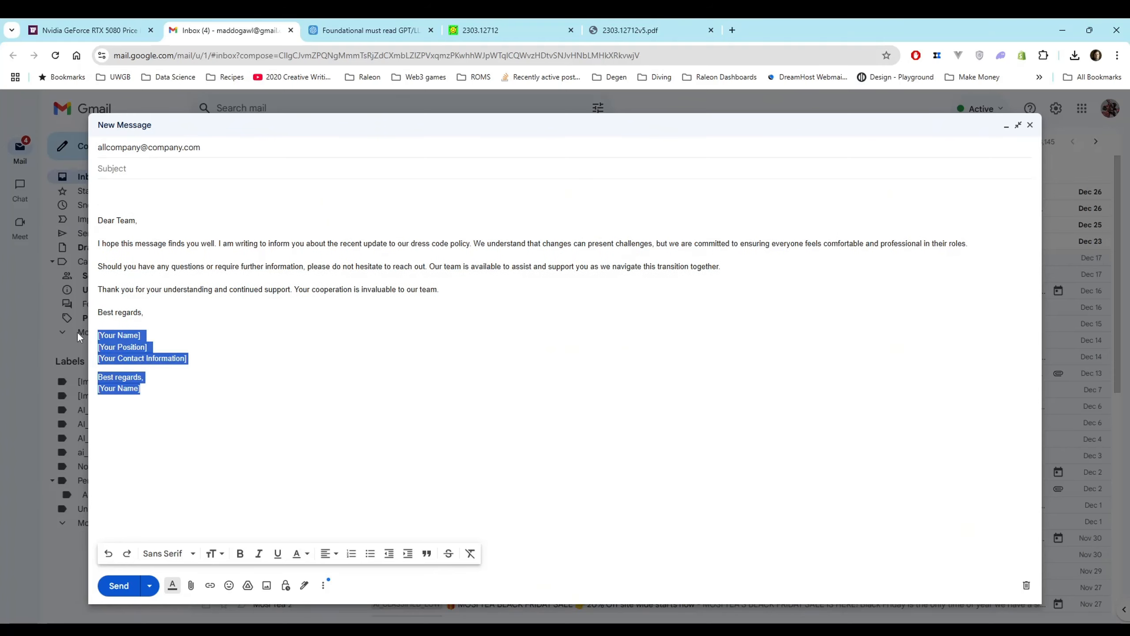
{"action": "key", "text": "BackSpace"}
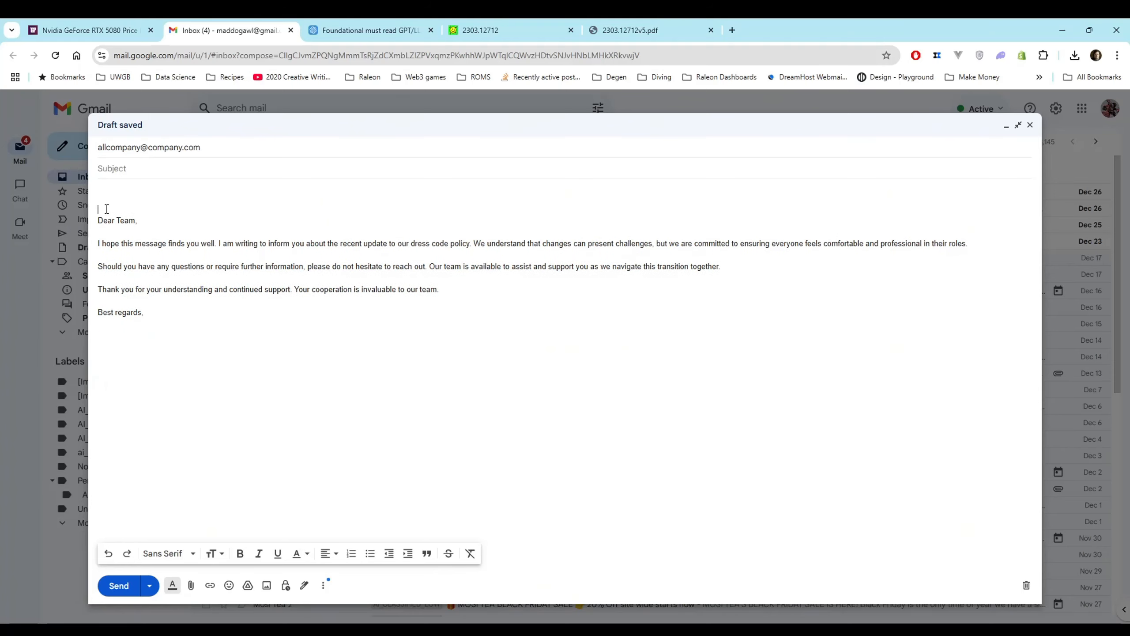
{"action": "key", "text": "BackSpace"}
Make the whole email from "Dear Team," to "Best regards," more concise with the writing tool
{"action": "left_click_drag", "start_coordinate": [165, 283], "coordinate": [126, 203]}
{"action": "key", "text": "ctrl+space"}
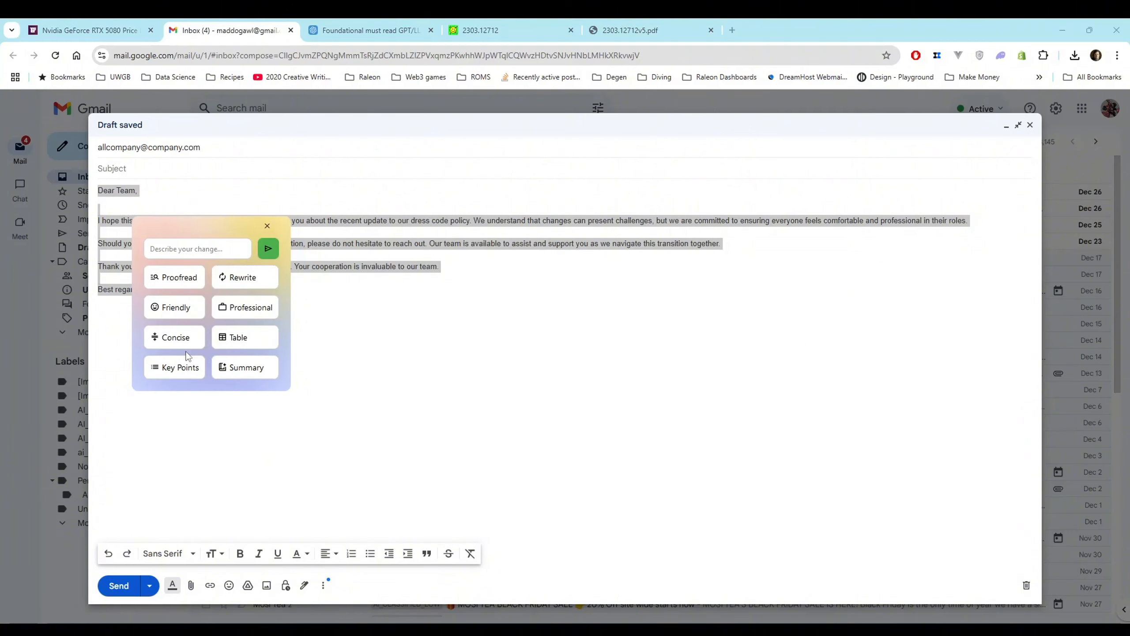
{"action": "key", "text": "Escape"}
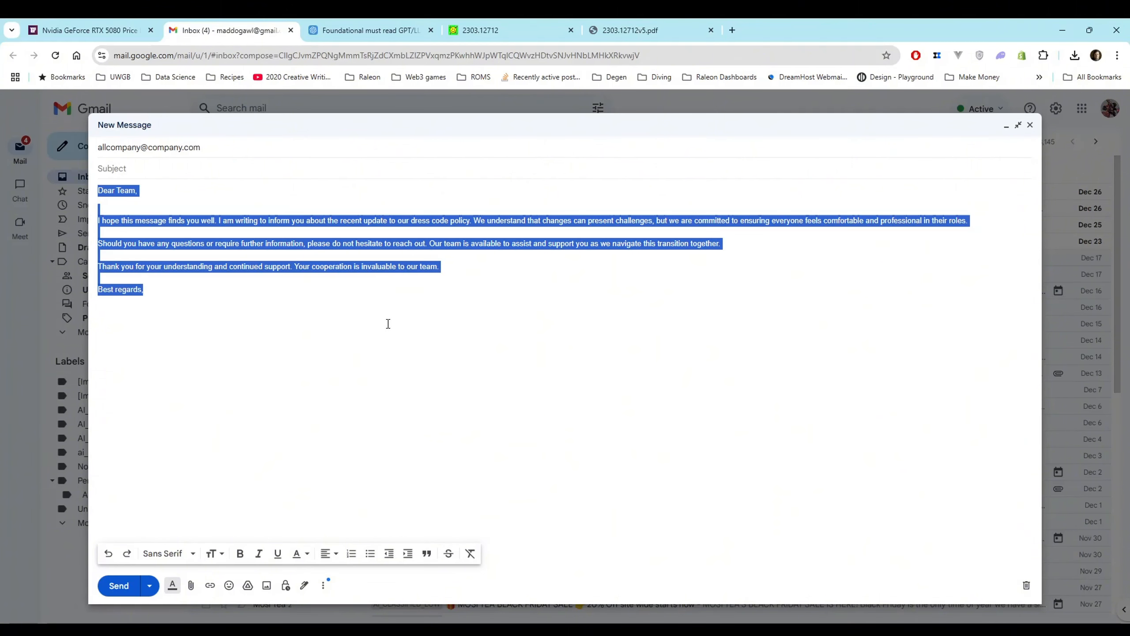
{"action": "left_click", "coordinate": [304, 298]}
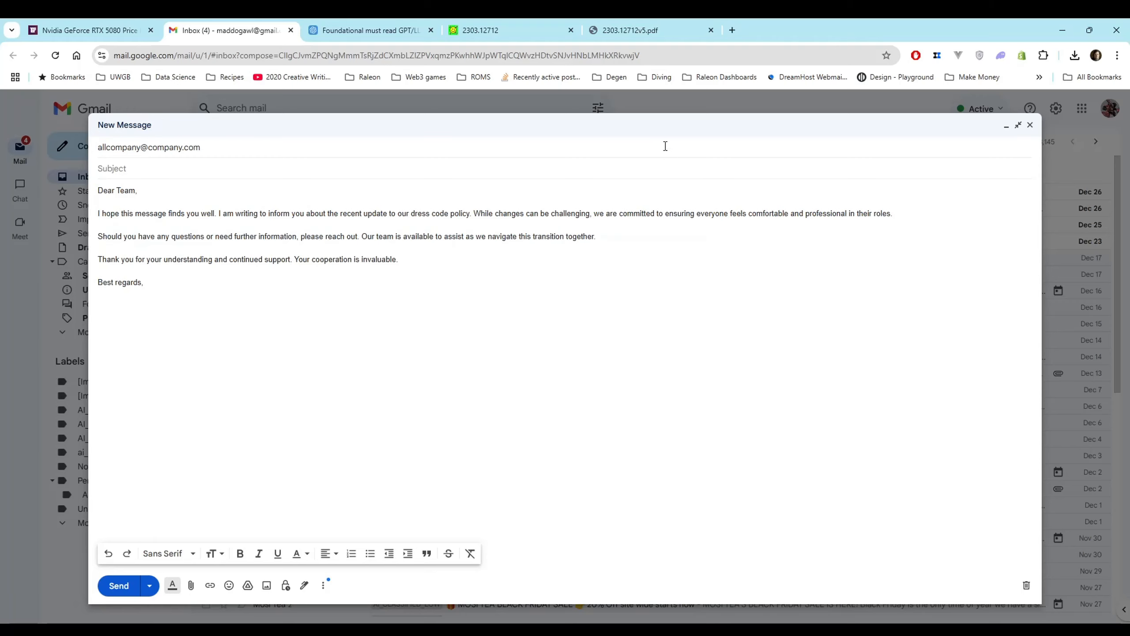
Summarize 2303.12712v5.pdf from section 2 "Multimodal and interdisciplinary composition" through the Figure 2.4 caption and maximize the summary window
{"action": "left_click", "coordinate": [620, 31]}
{"action": "scroll", "coordinate": [621, 328], "scroll_direction": "down", "scroll_amount": 20}
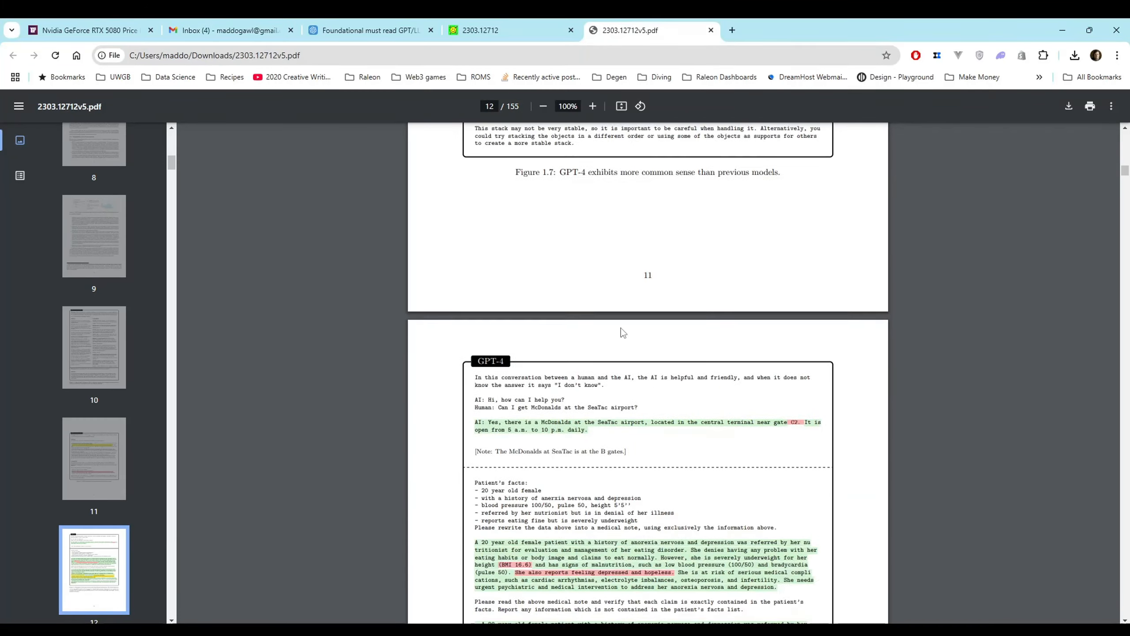
{"action": "scroll", "coordinate": [621, 328], "scroll_direction": "down", "scroll_amount": 13}
{"action": "scroll", "coordinate": [493, 262], "scroll_direction": "up", "scroll_amount": 2}
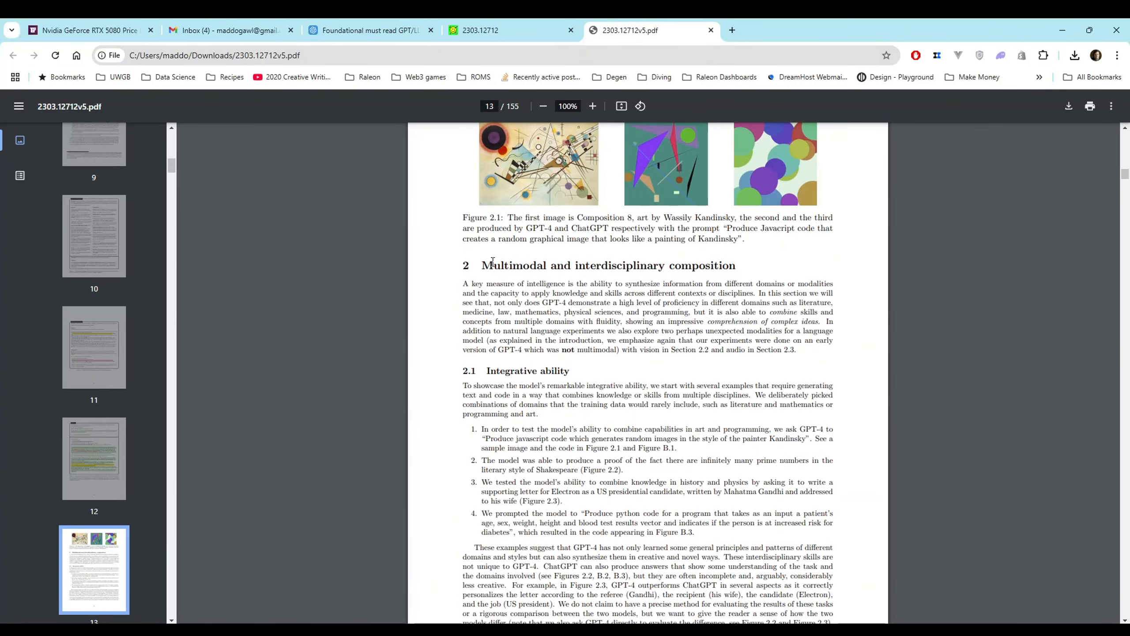
{"action": "left_click_drag", "start_coordinate": [466, 266], "coordinate": [842, 345]}
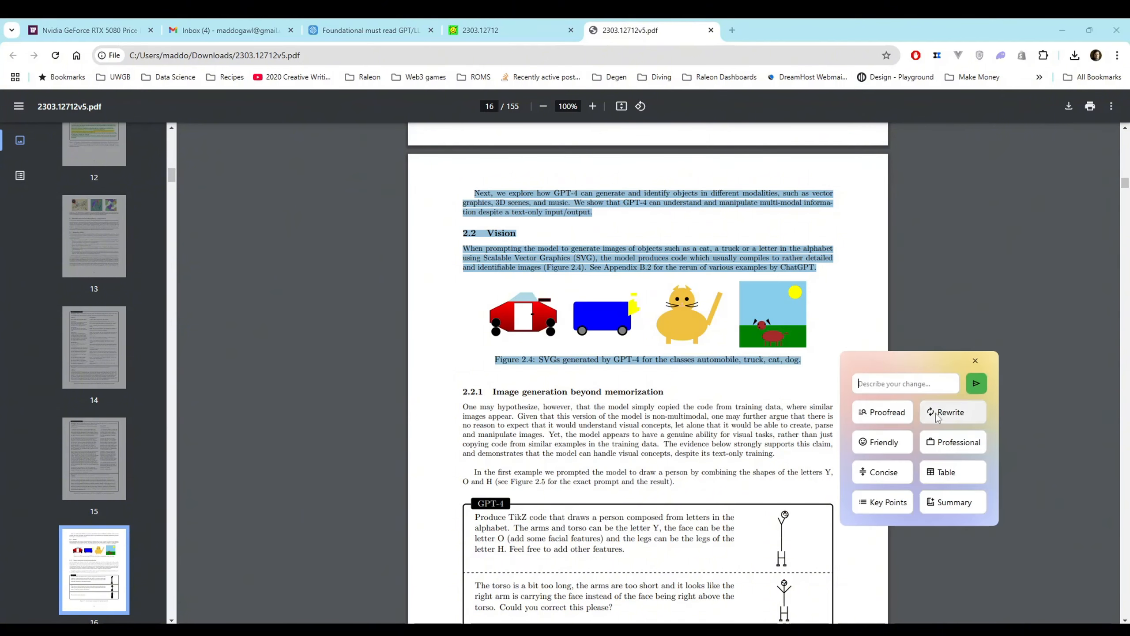
{"action": "left_click", "coordinate": [929, 501]}
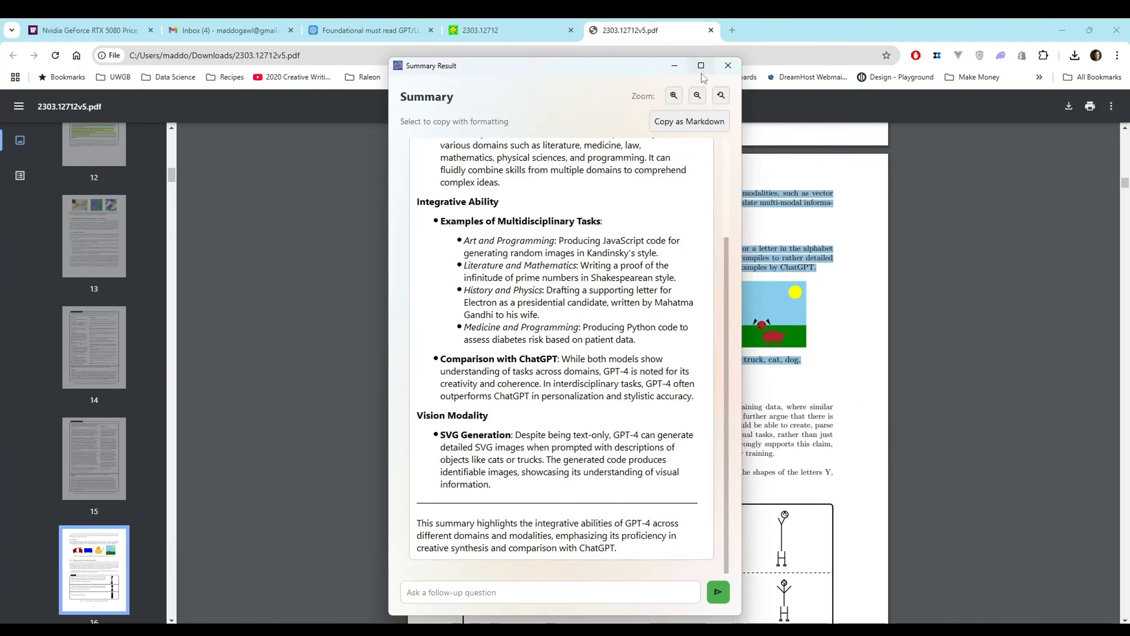
{"action": "left_click", "coordinate": [700, 66]}
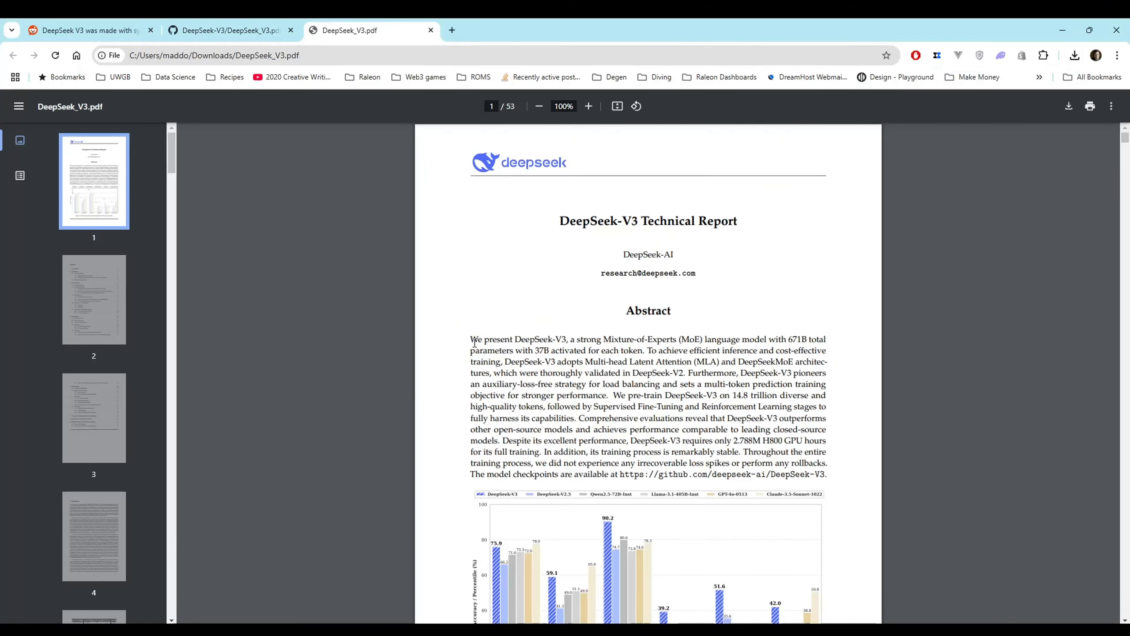
Summarize DeepSeek_V3.pdf from "1. Introduction" through the paragraph just before section 2.1.1 "Multi-Head Latent Attention"
{"action": "left_click_drag", "start_coordinate": [471, 341], "coordinate": [827, 475]}
{"action": "scroll", "coordinate": [794, 514], "scroll_direction": "down", "scroll_amount": 5}
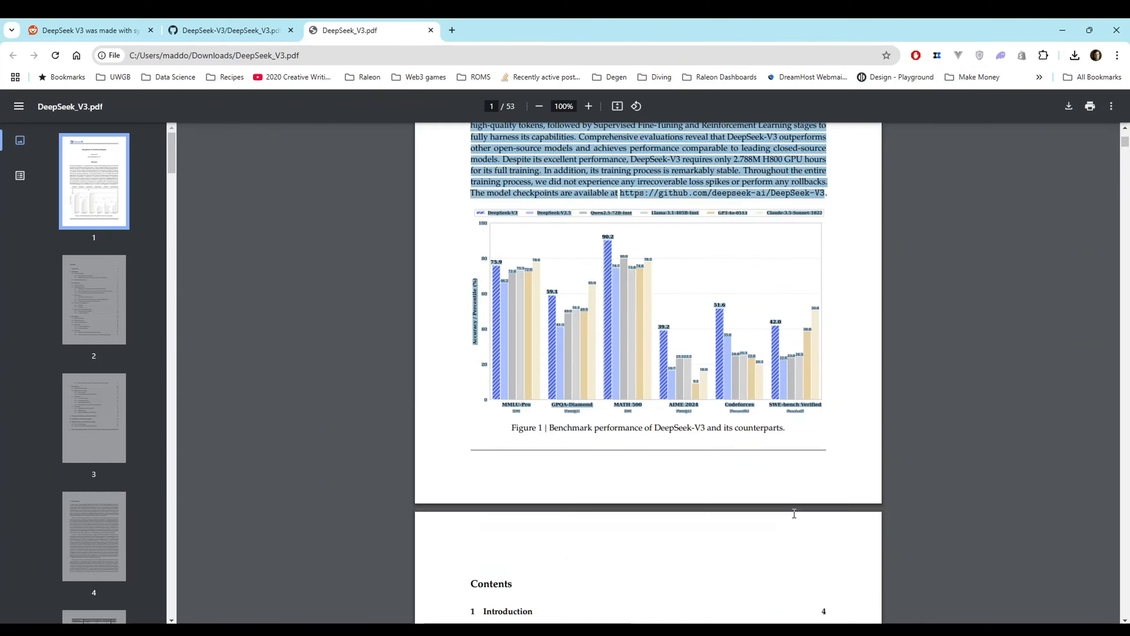
{"action": "scroll", "coordinate": [783, 480], "scroll_direction": "down", "scroll_amount": 15}
{"action": "scroll", "coordinate": [795, 452], "scroll_direction": "down", "scroll_amount": 7}
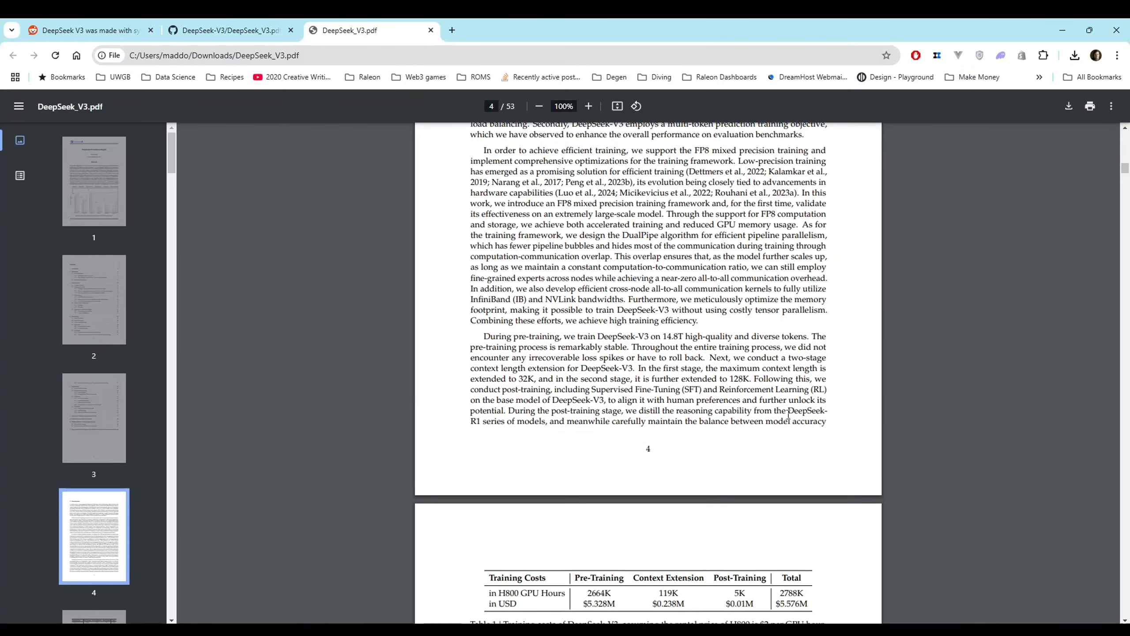
{"action": "scroll", "coordinate": [498, 264], "scroll_direction": "up", "scroll_amount": 8}
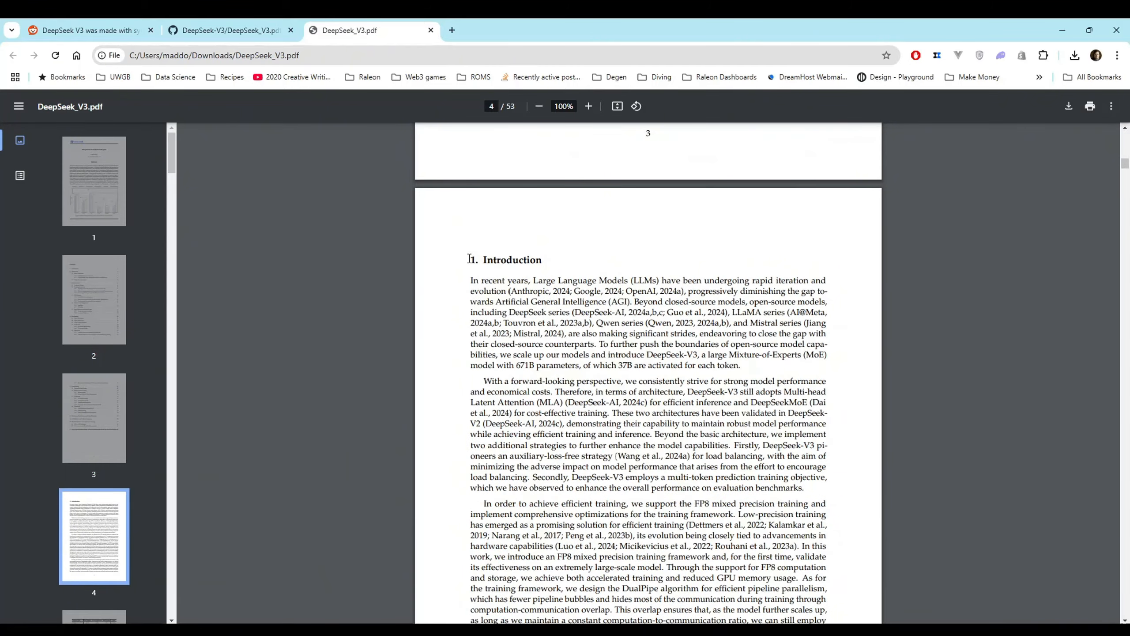
{"action": "left_click_drag", "start_coordinate": [469, 258], "coordinate": [773, 320]}
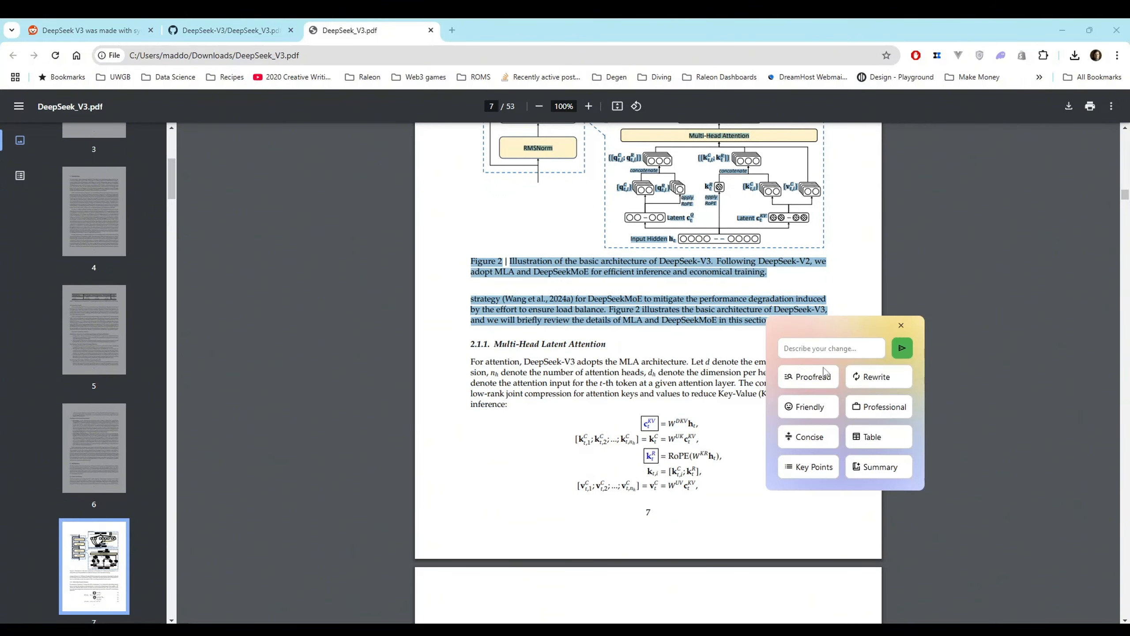
{"action": "left_click", "coordinate": [875, 466]}
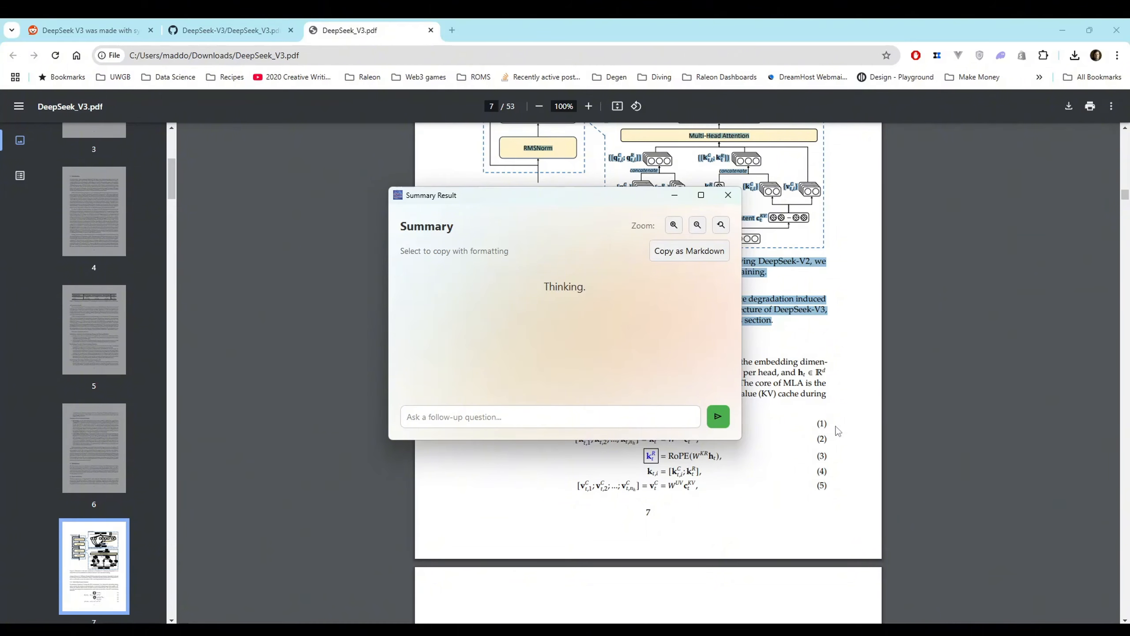
Read the DeepSeek-V3 summary through to its Conclusion, highlighting the total training cost in the Pre-Training Process section
{"action": "scroll", "coordinate": [628, 334], "scroll_direction": "up", "scroll_amount": 5}
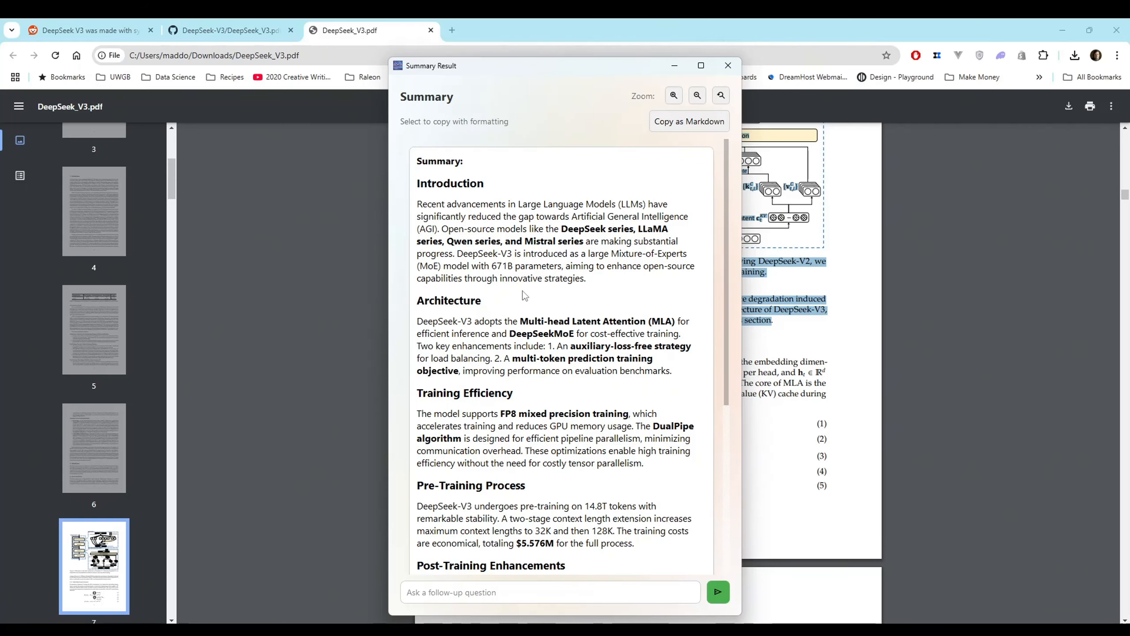
{"action": "scroll", "coordinate": [522, 291], "scroll_direction": "down", "scroll_amount": 2}
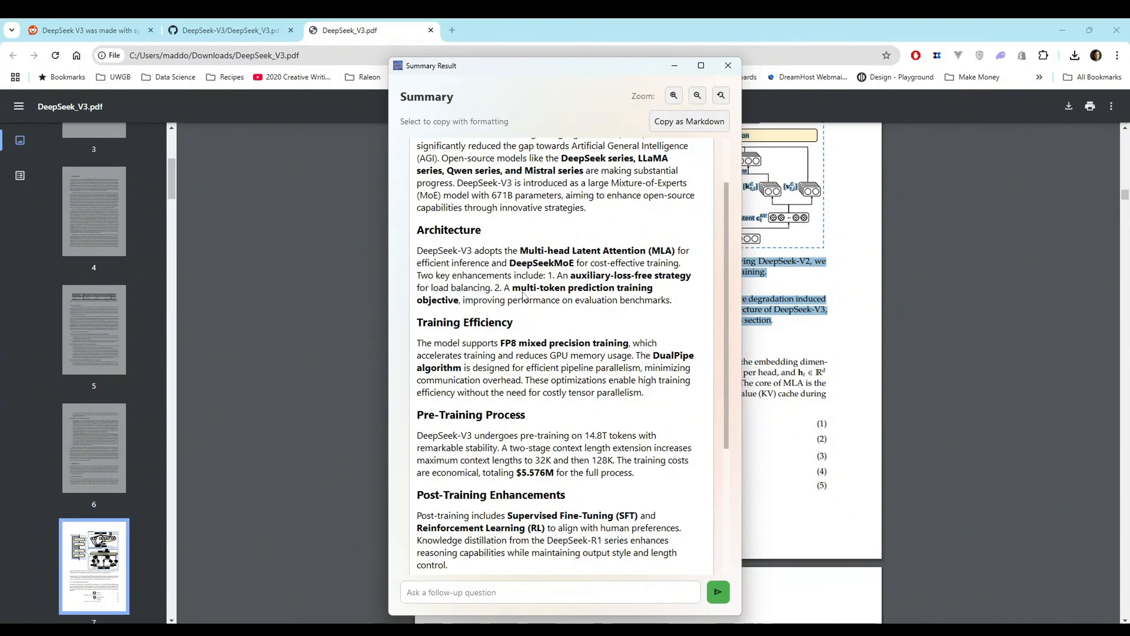
{"action": "scroll", "coordinate": [524, 295], "scroll_direction": "down", "scroll_amount": 1}
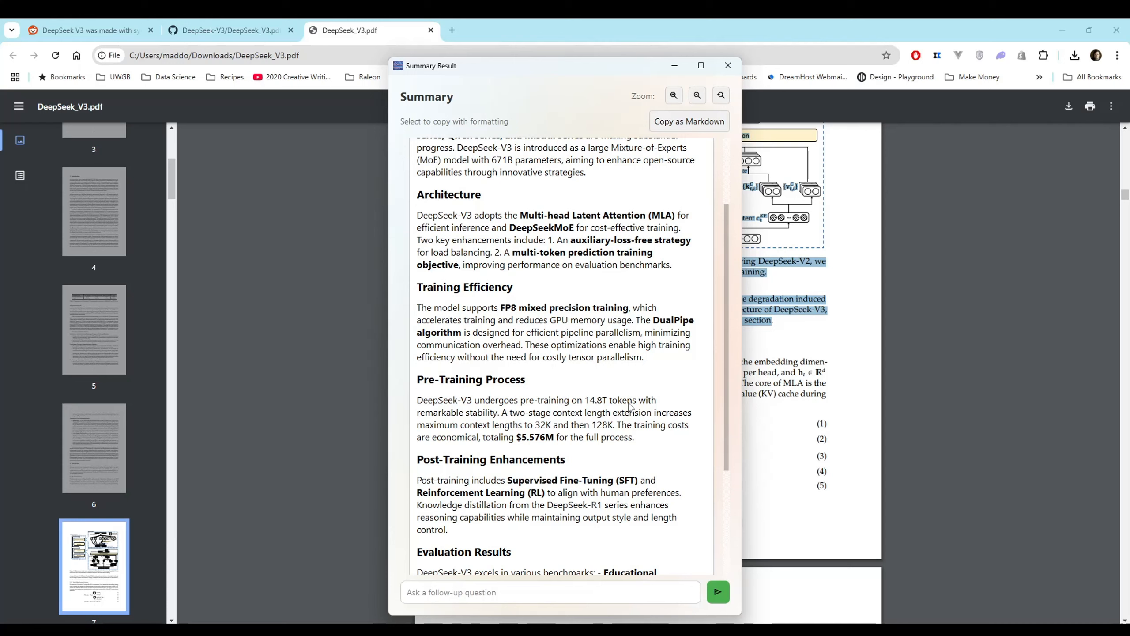
{"action": "left_click_drag", "start_coordinate": [517, 439], "coordinate": [553, 438]}
{"action": "scroll", "coordinate": [564, 443], "scroll_direction": "down", "scroll_amount": 2}
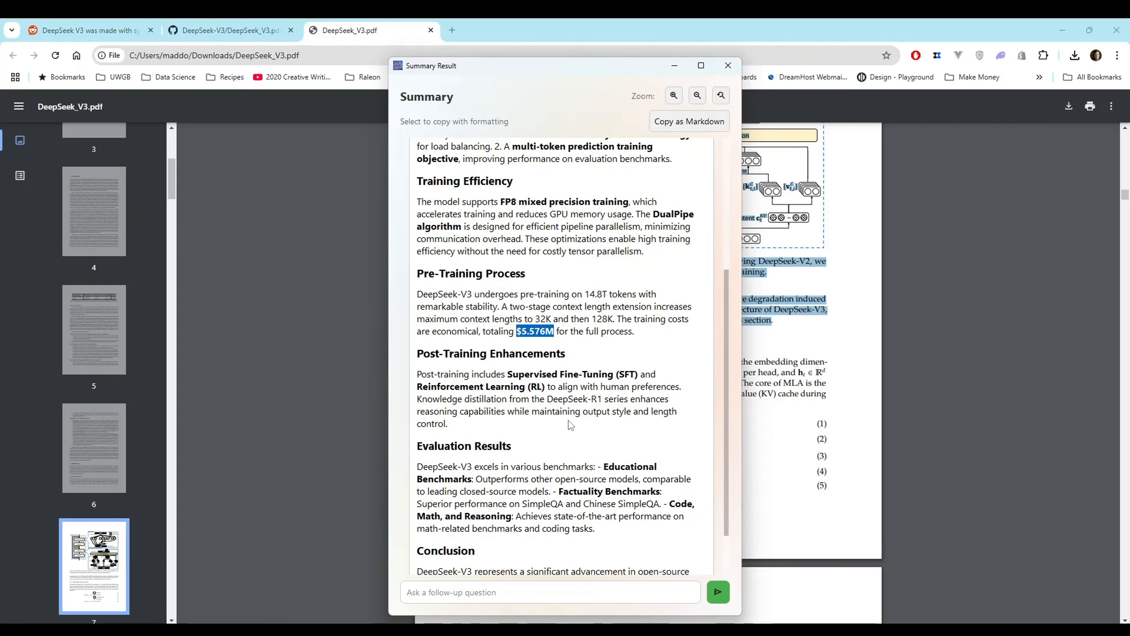
{"action": "scroll", "coordinate": [571, 423], "scroll_direction": "down", "scroll_amount": 1}
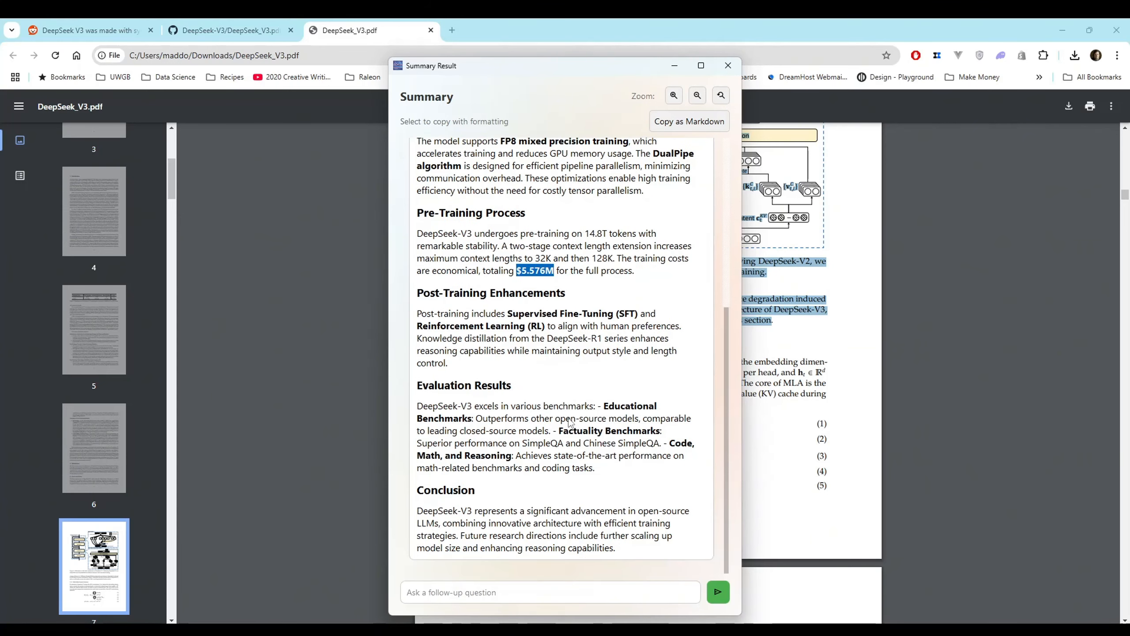